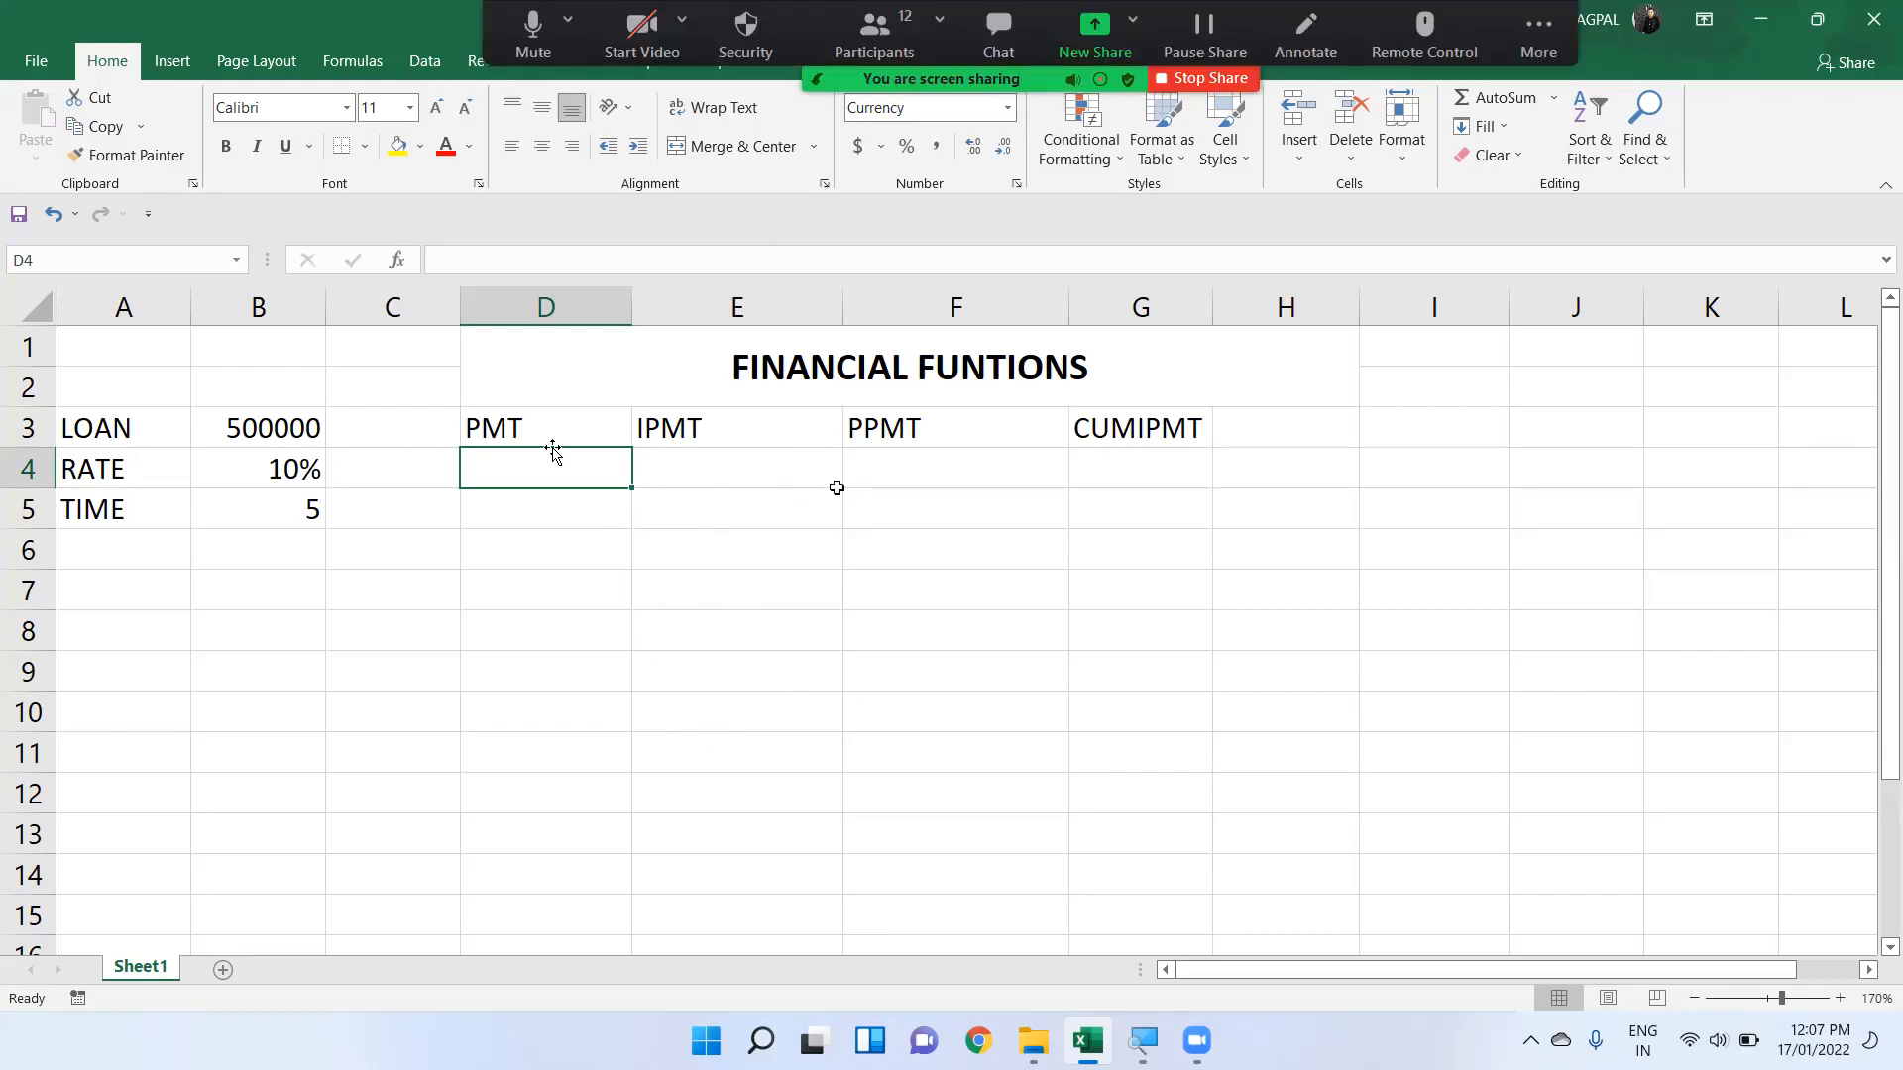
left_click_drag(500, 428, 1153, 455)
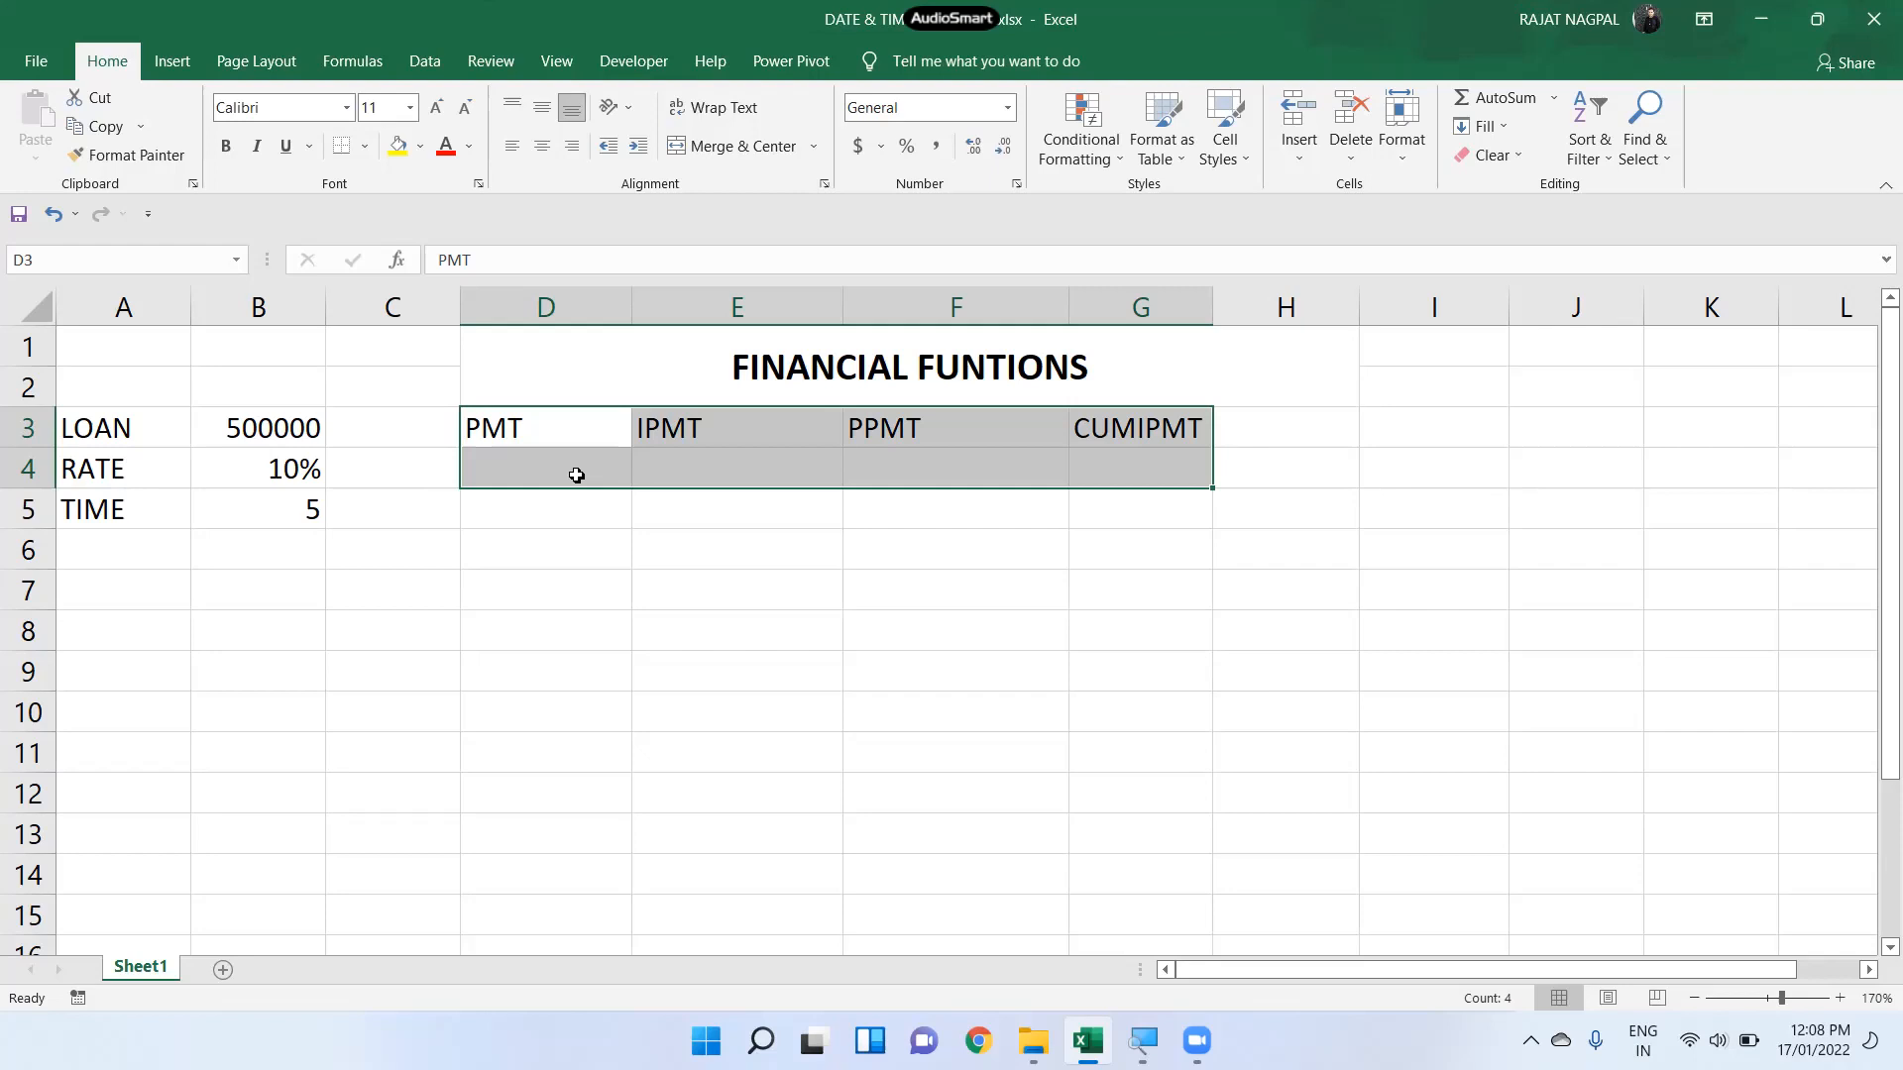
left_click(114, 426)
left_click_drag(114, 426, 247, 441)
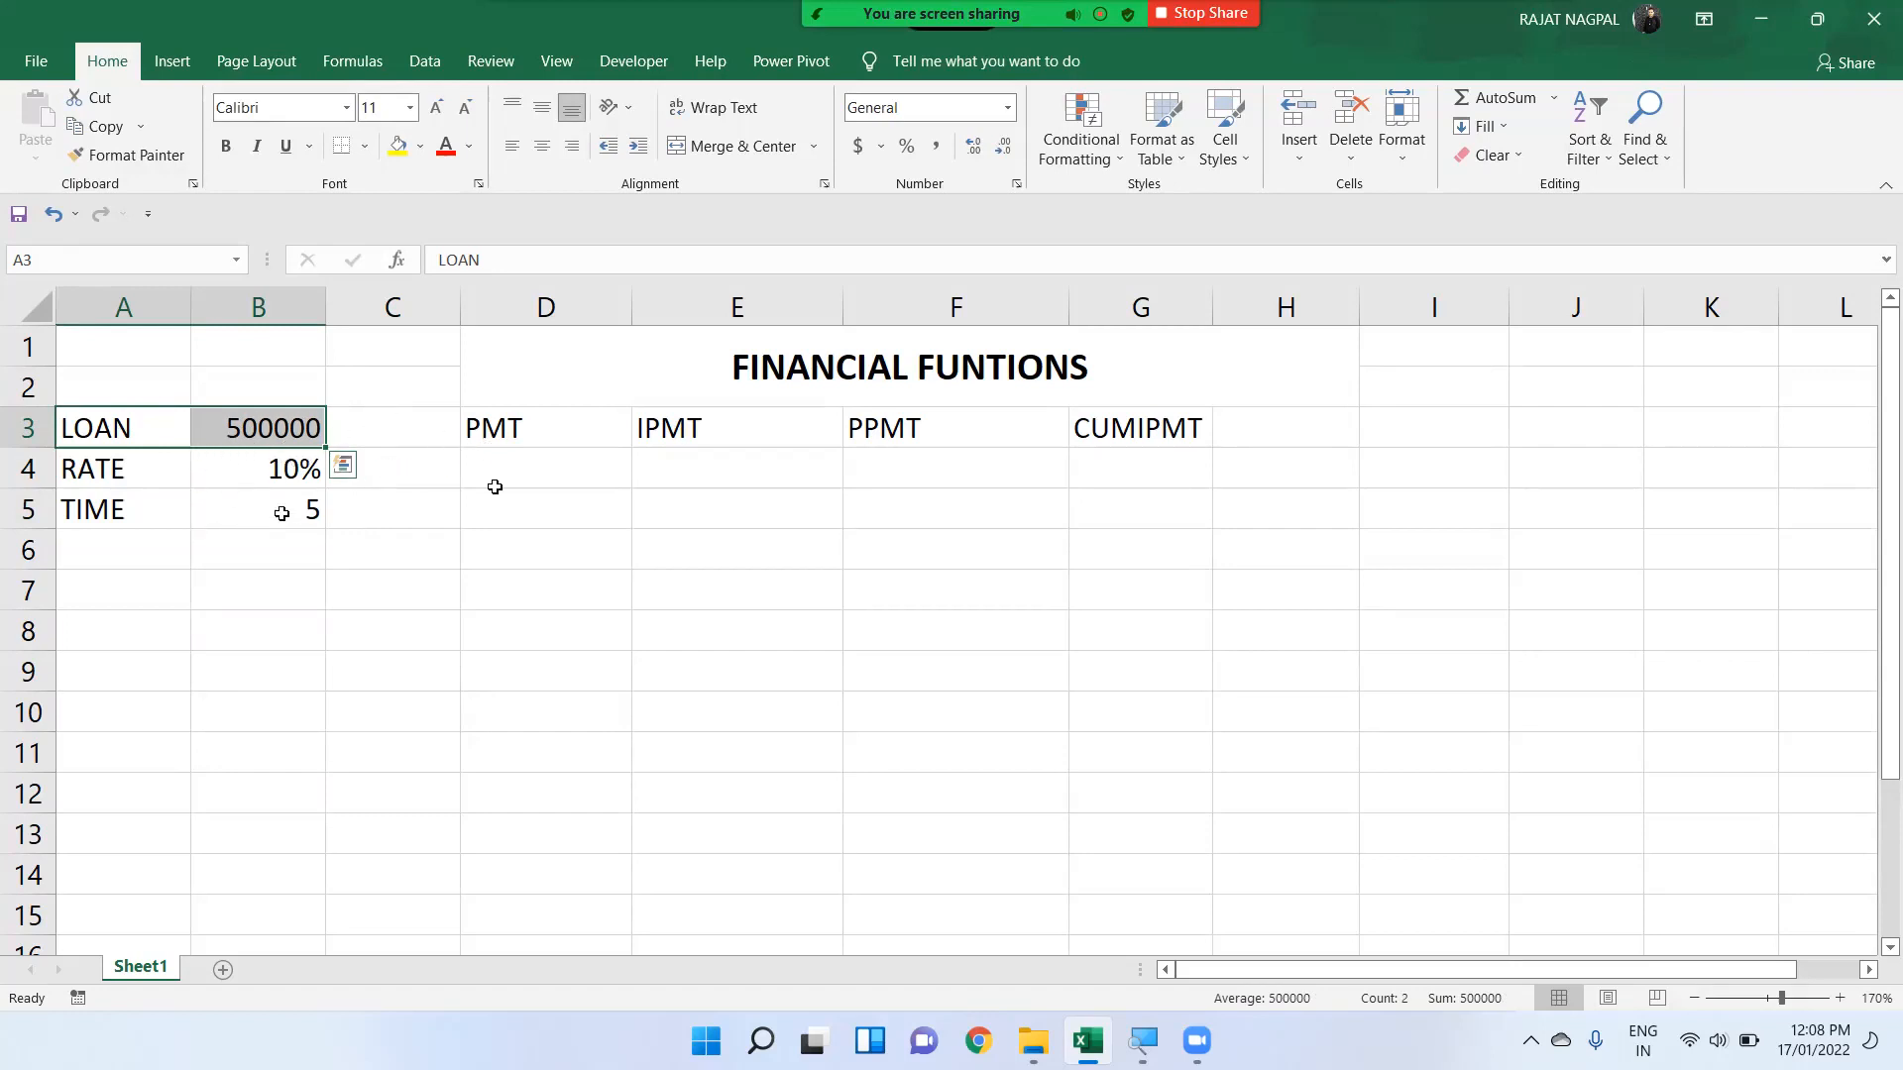
left_click_drag(525, 478, 1088, 437)
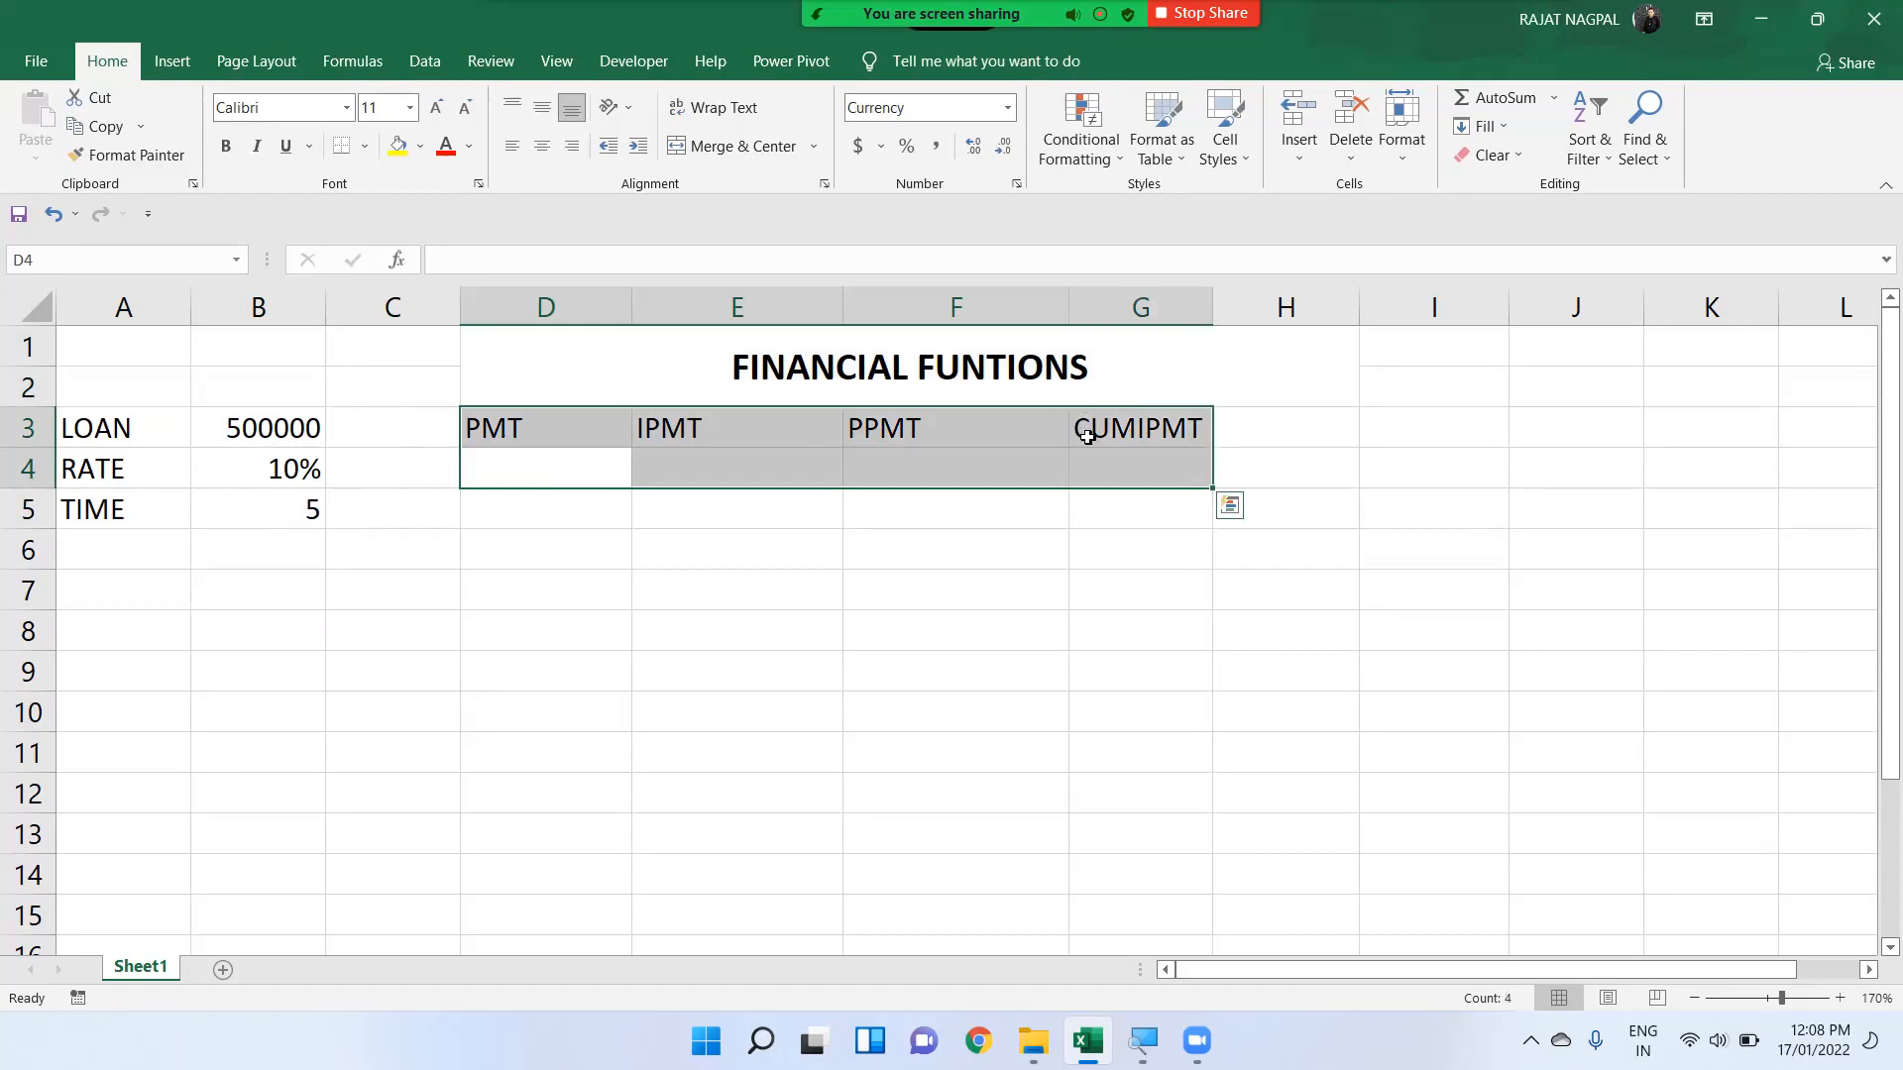
Step: Calculate the monthly loan payment in D4 with the formula =PMT(B4/12,B5*12,B3)
left_click(580, 480)
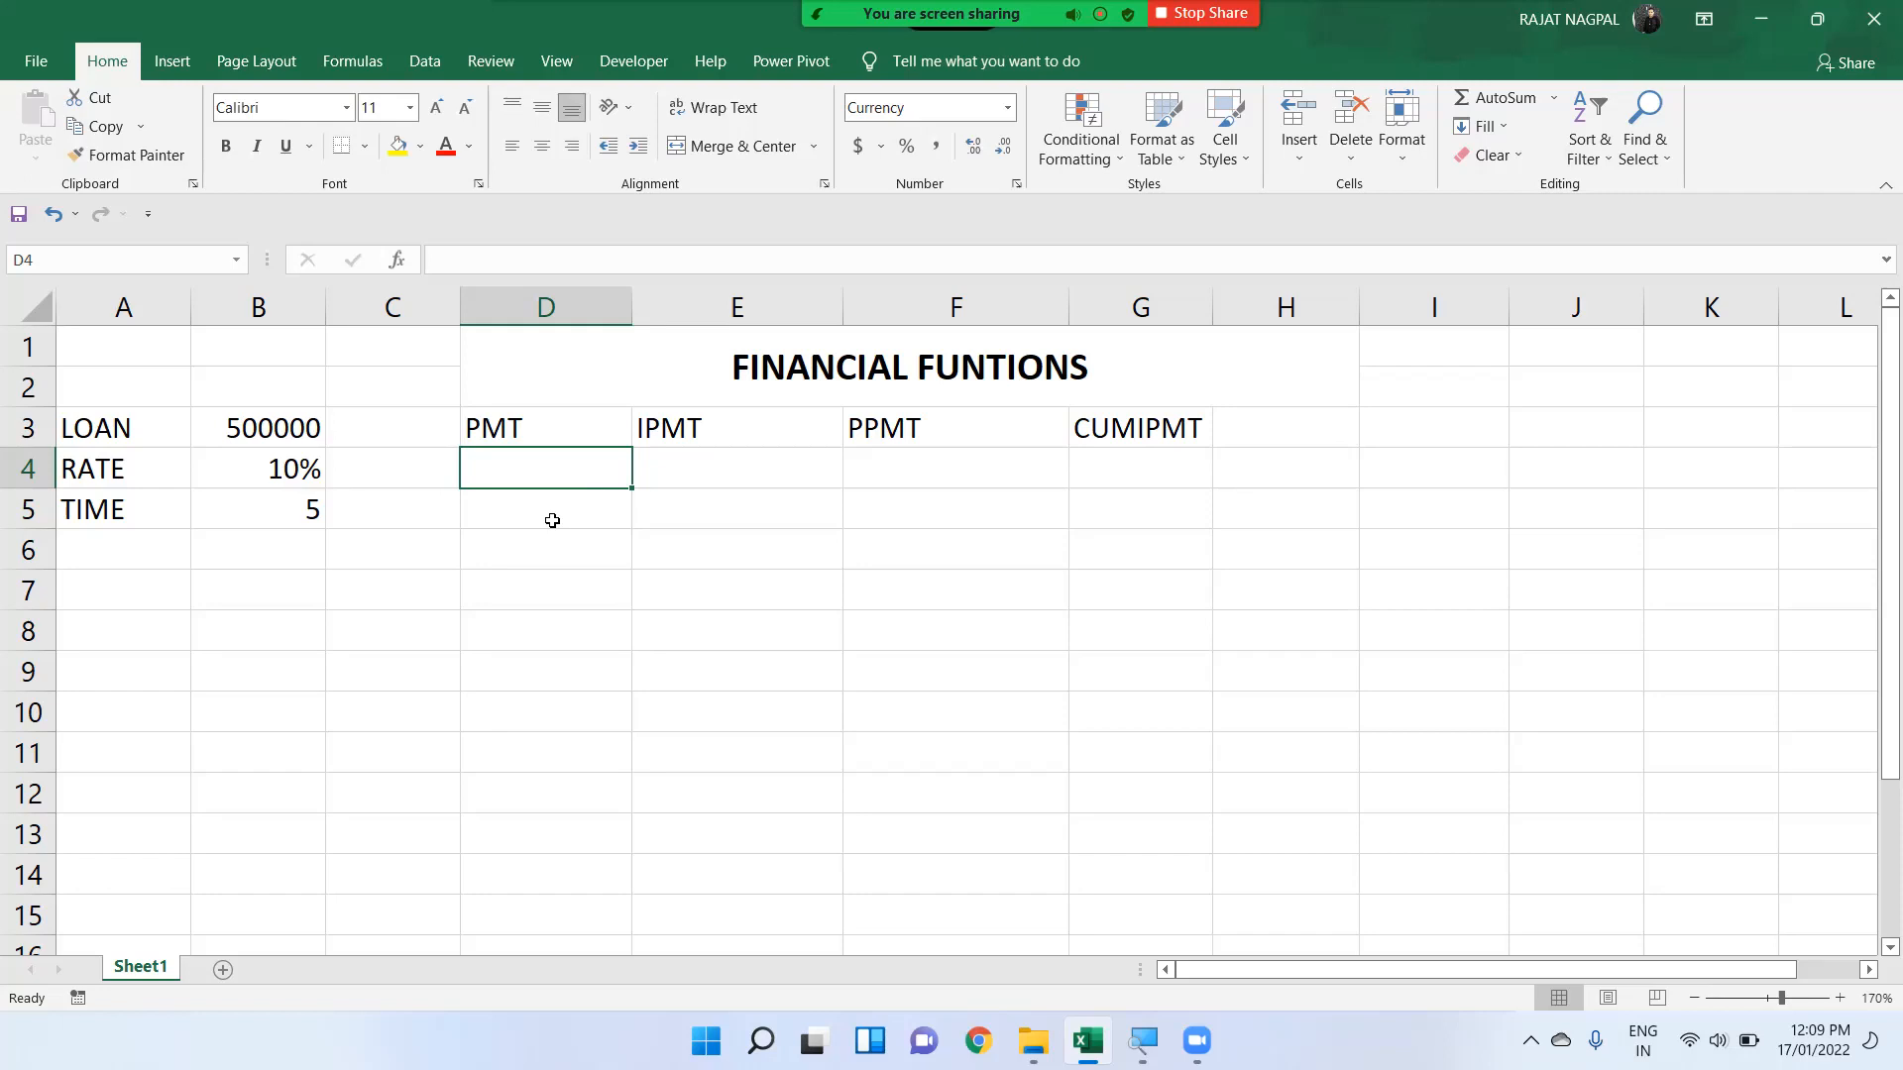
type("=pm")
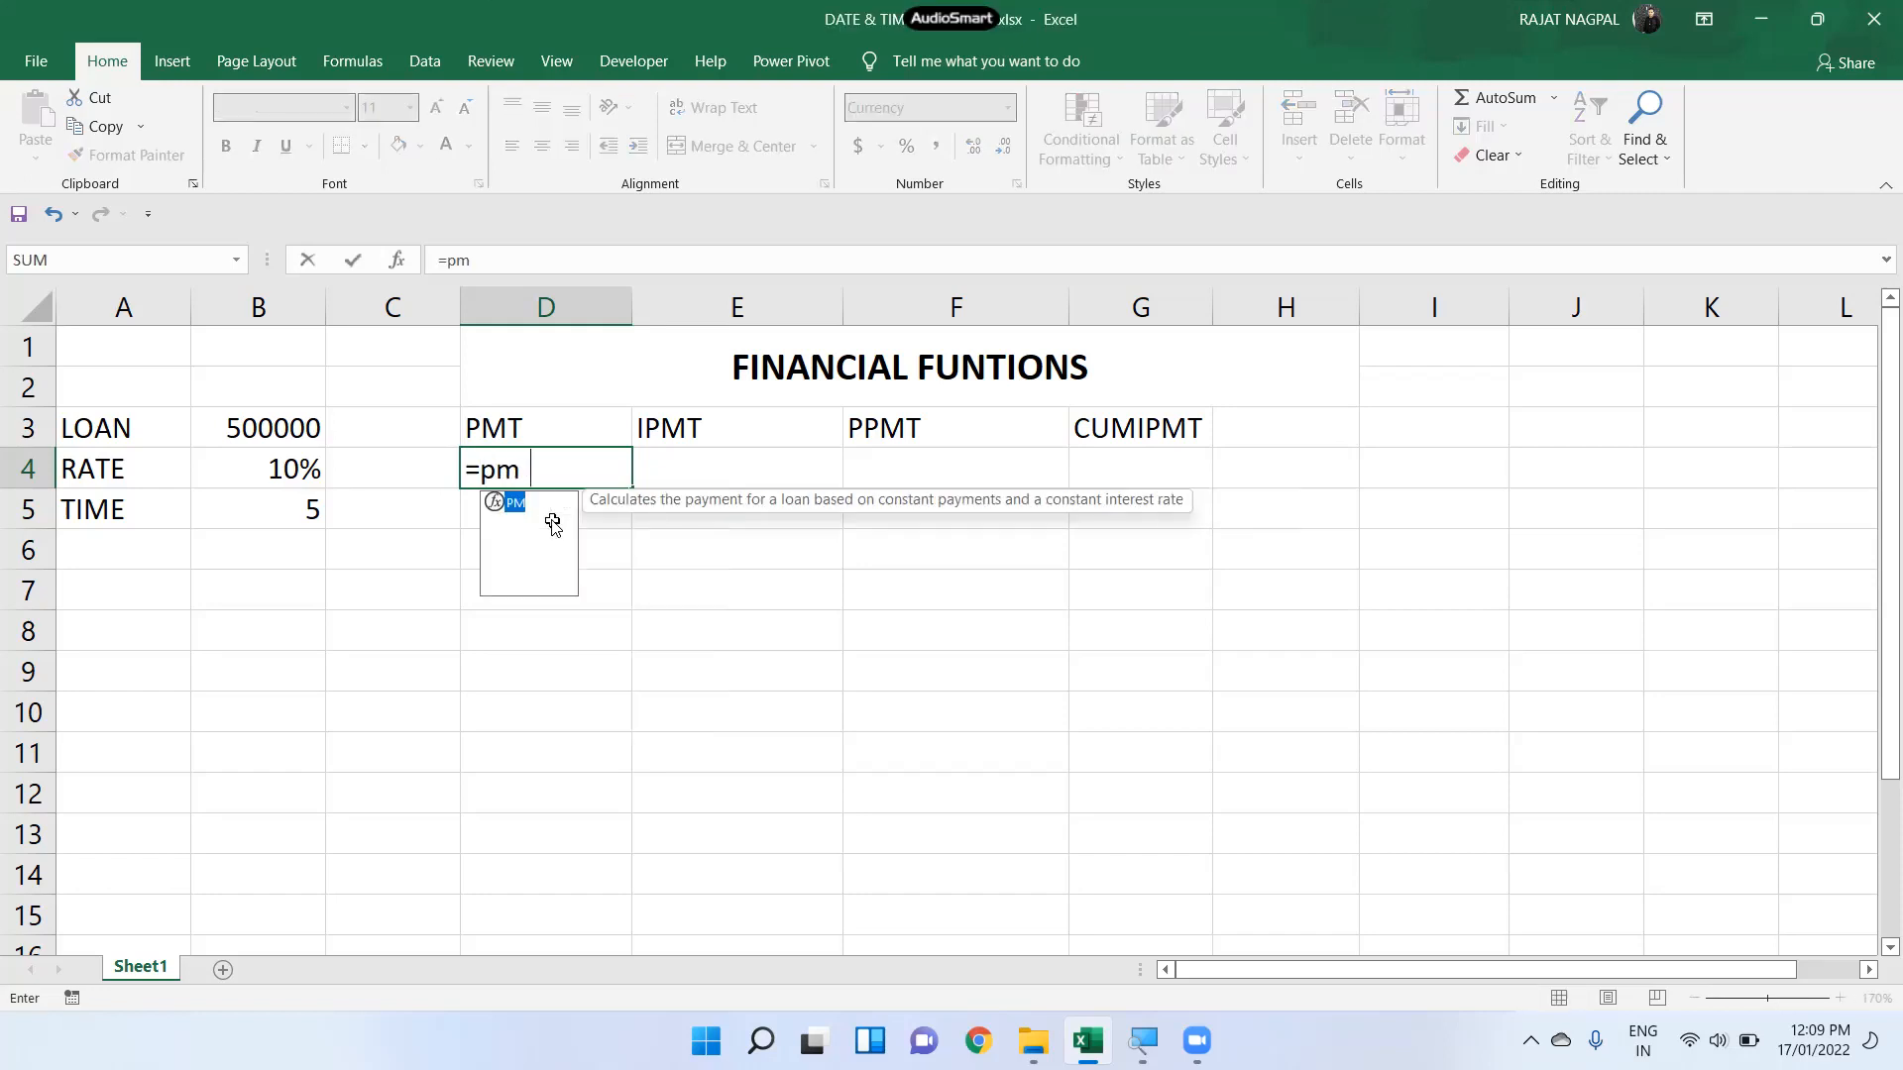
type("t(")
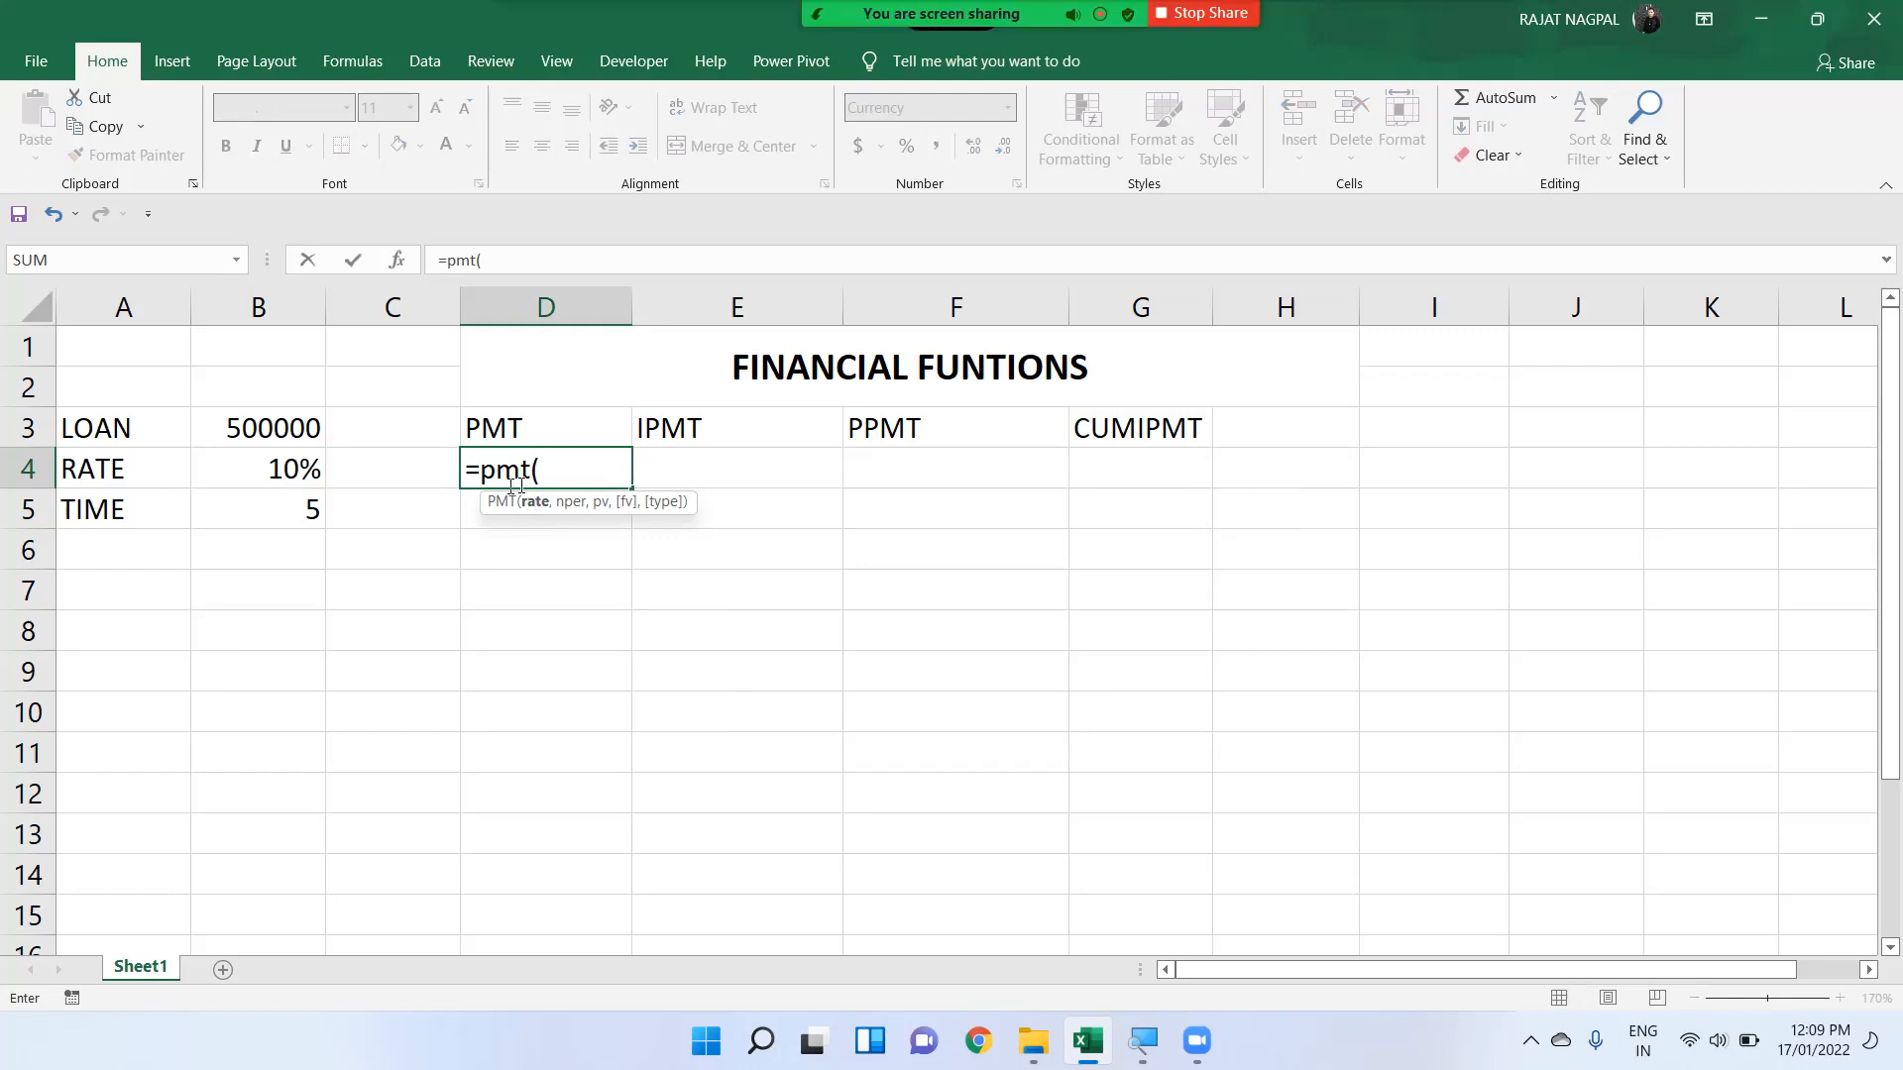
left_click(258, 479)
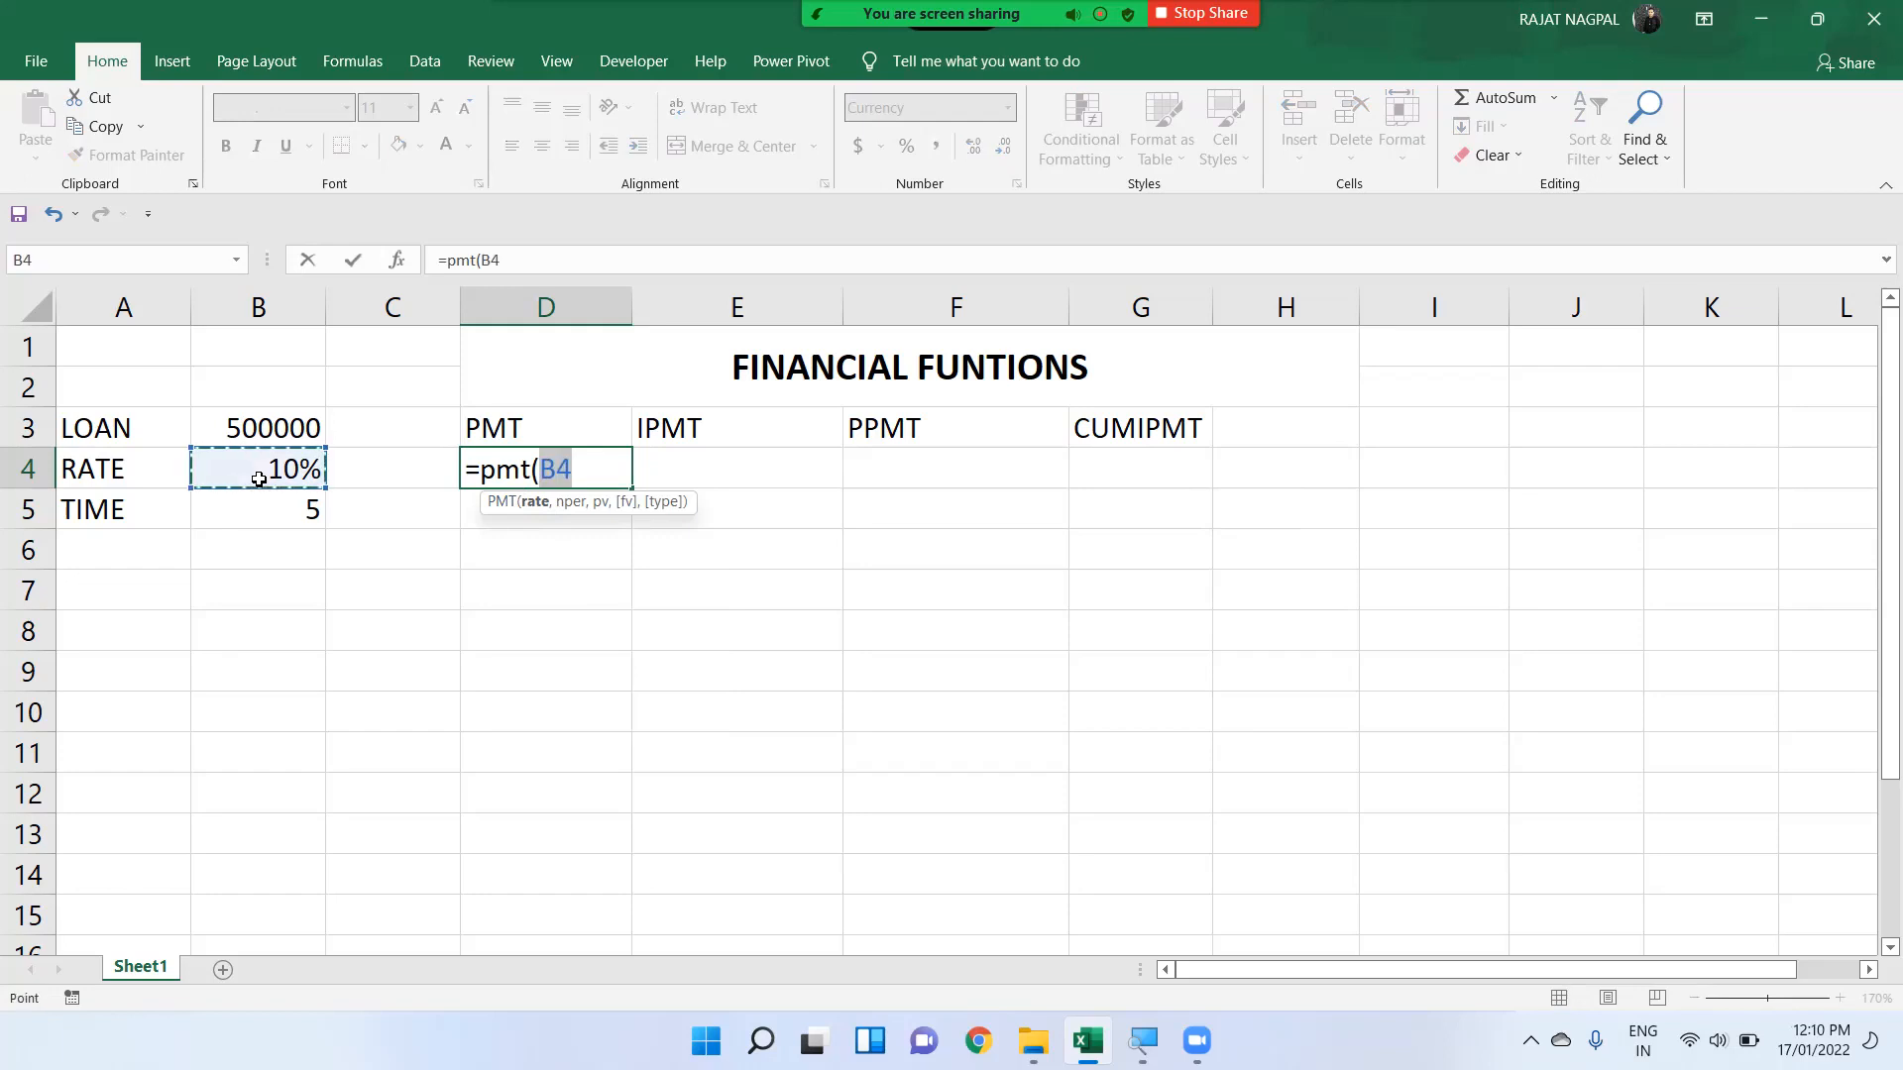
type("/12")
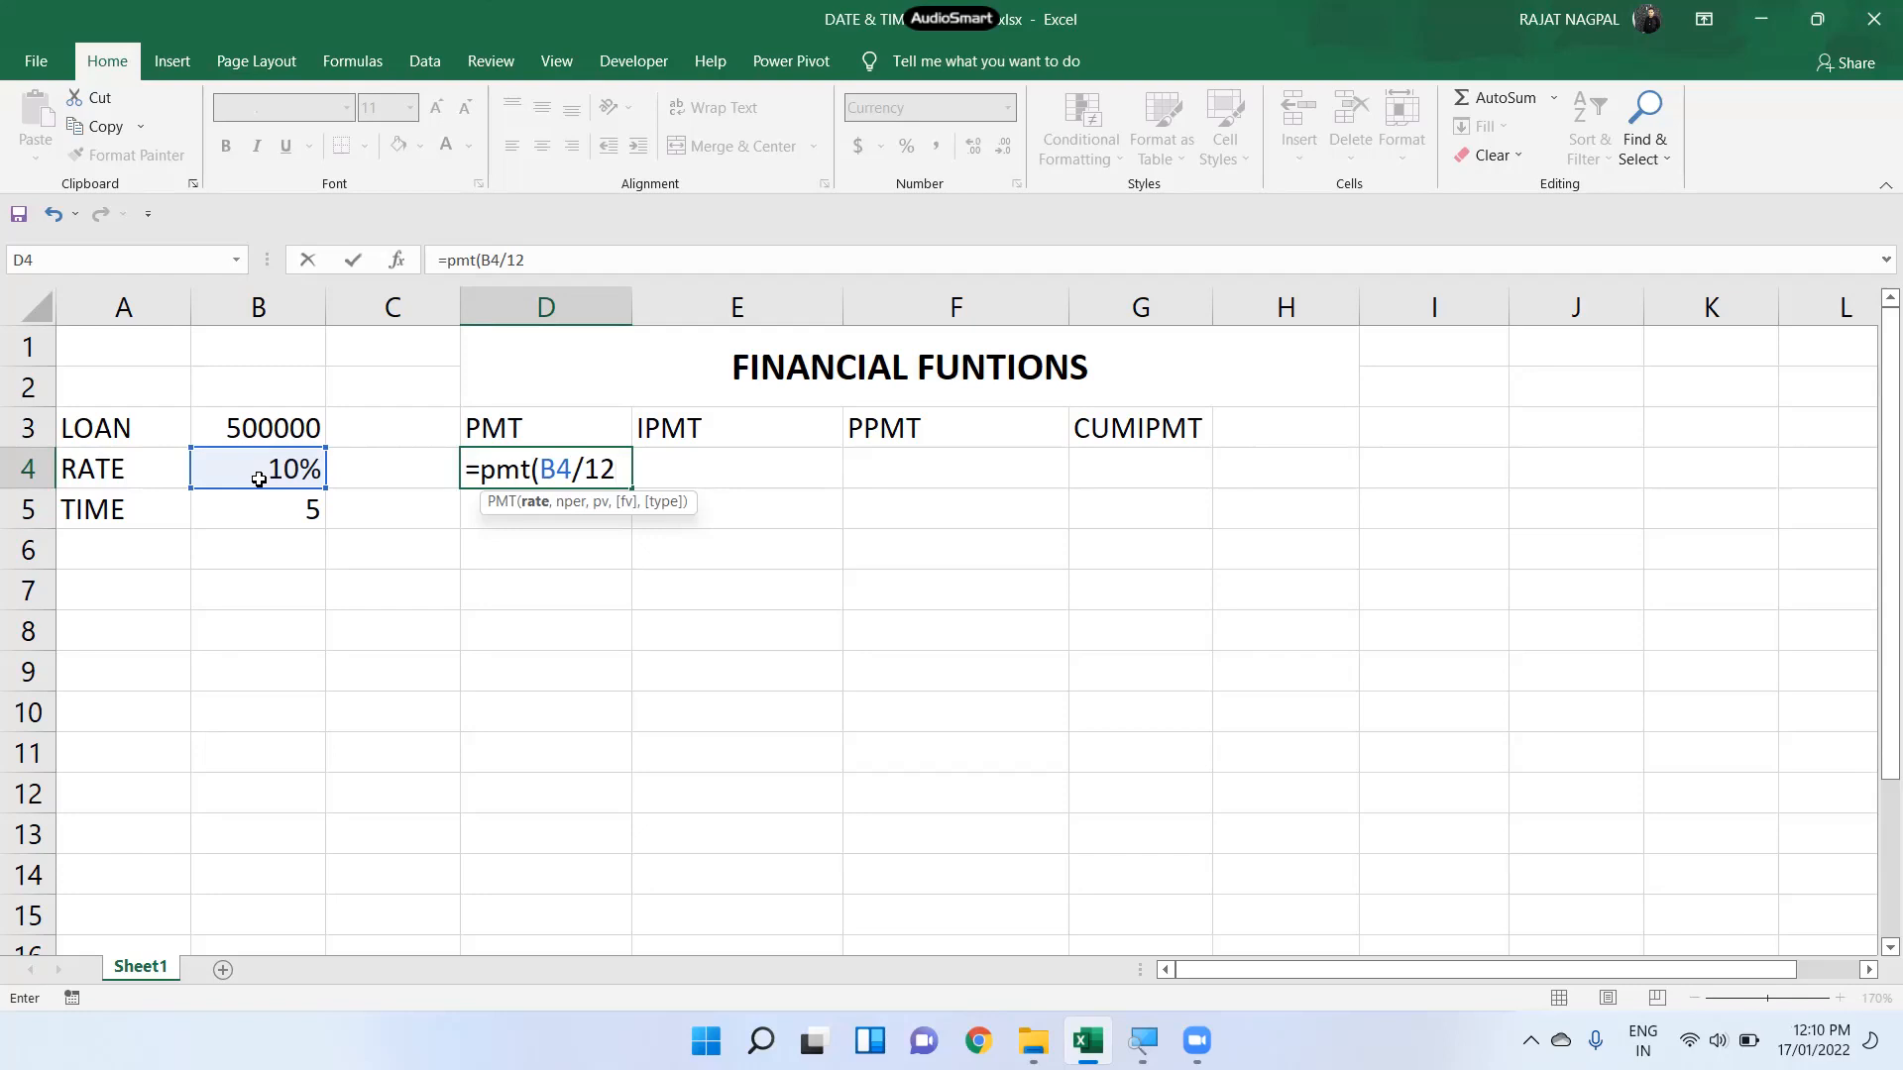
type(",")
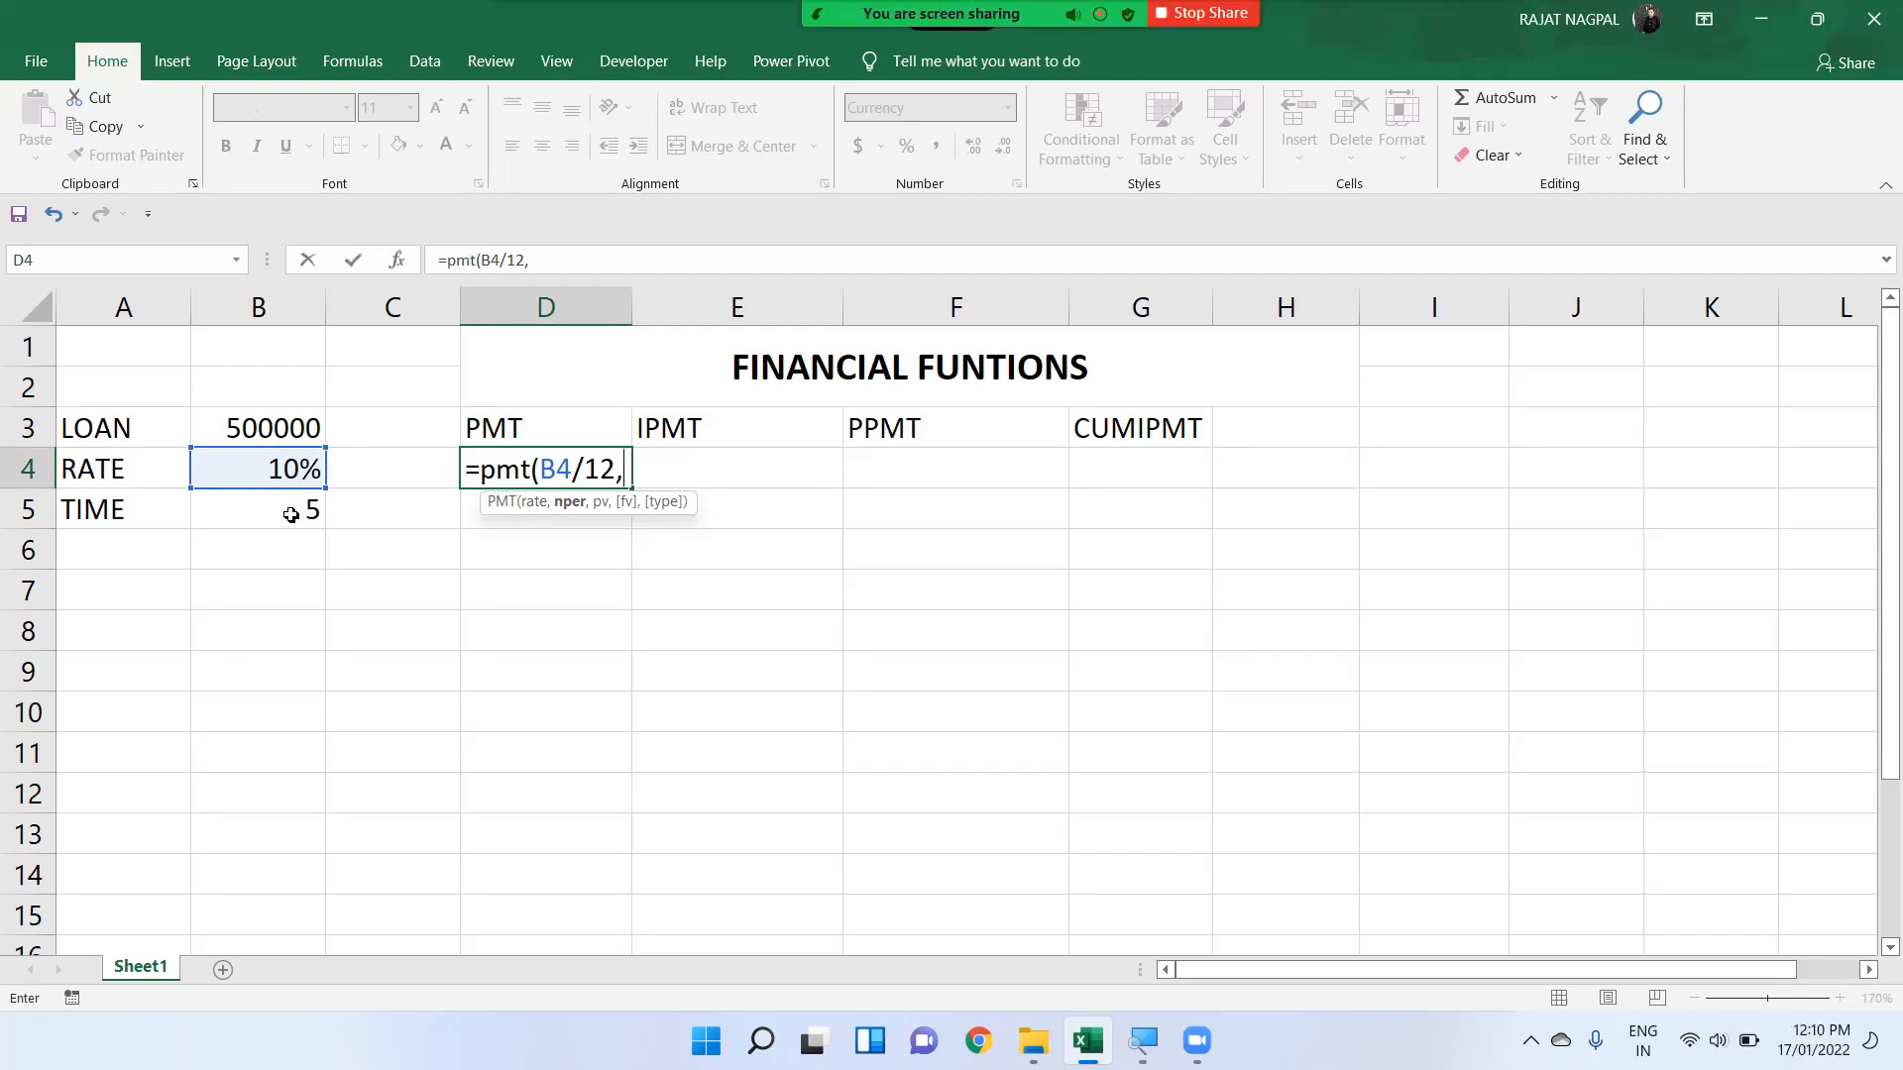
left_click(291, 515)
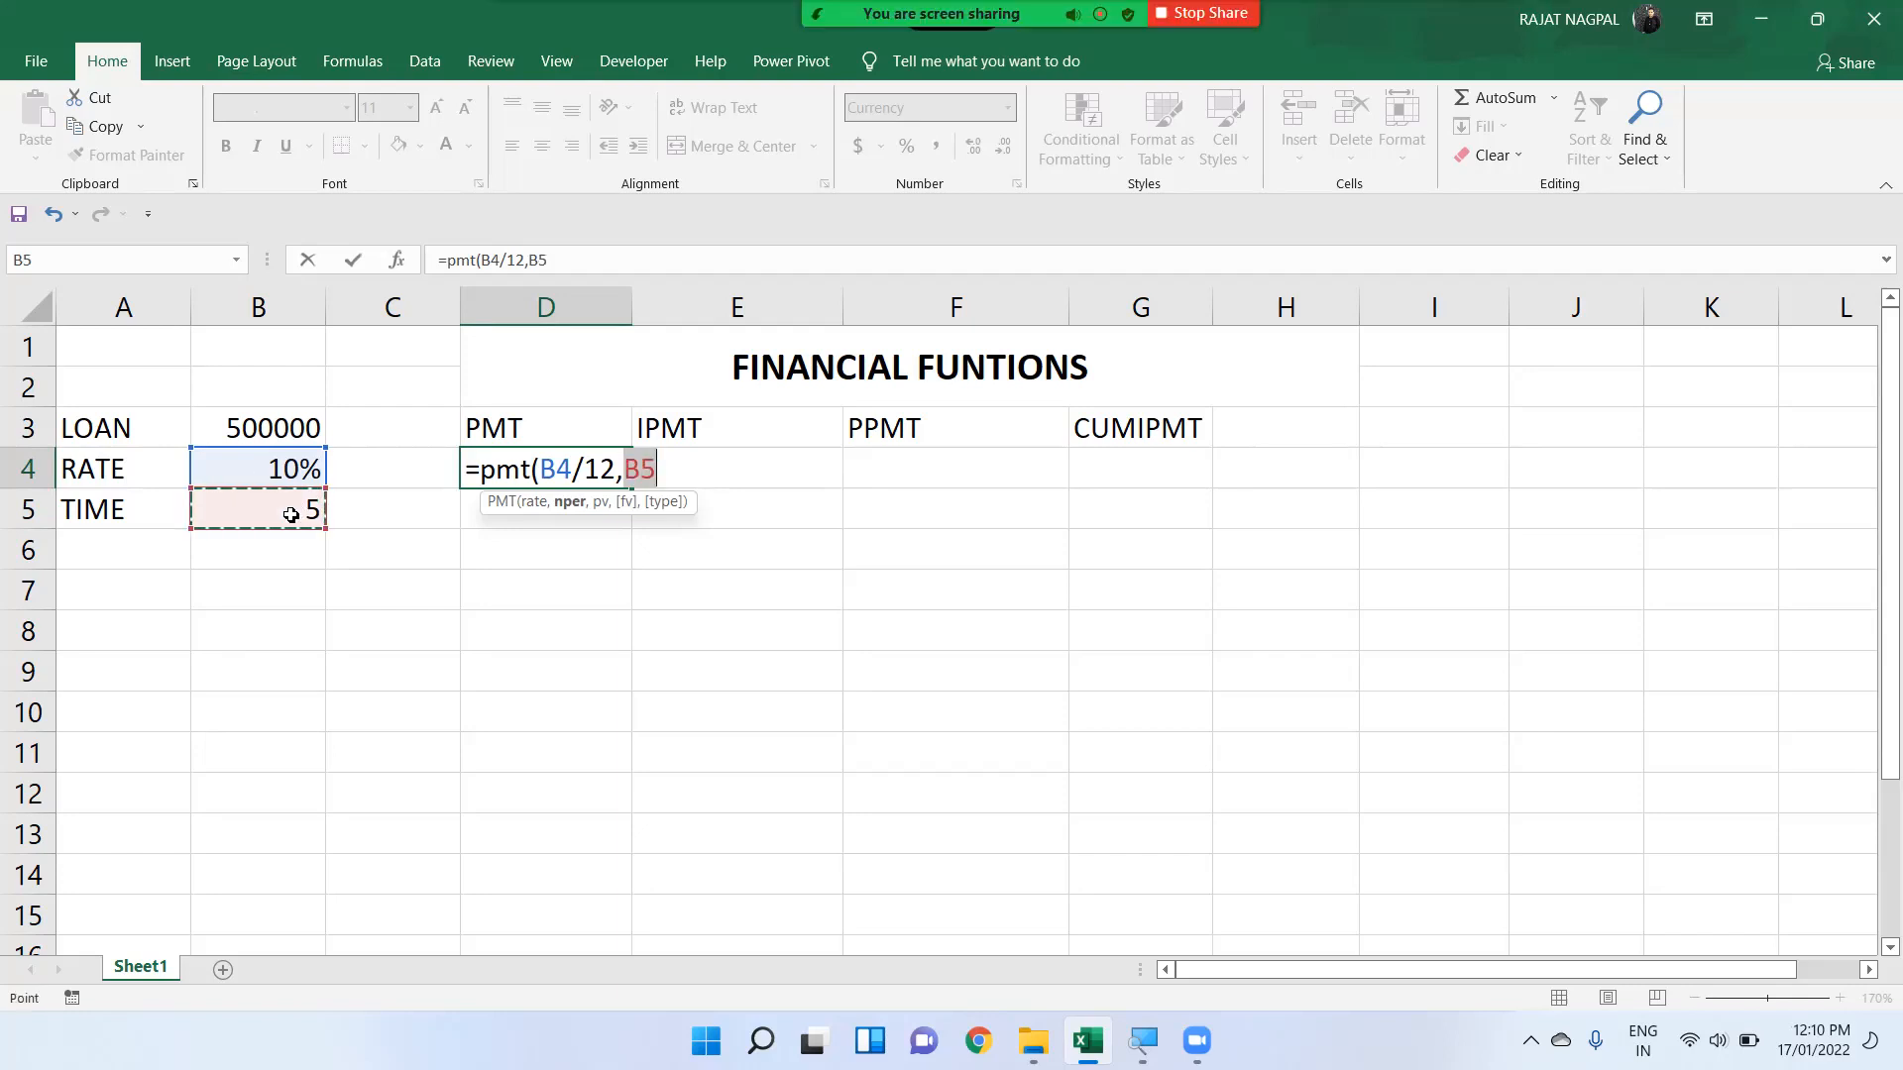
type("*")
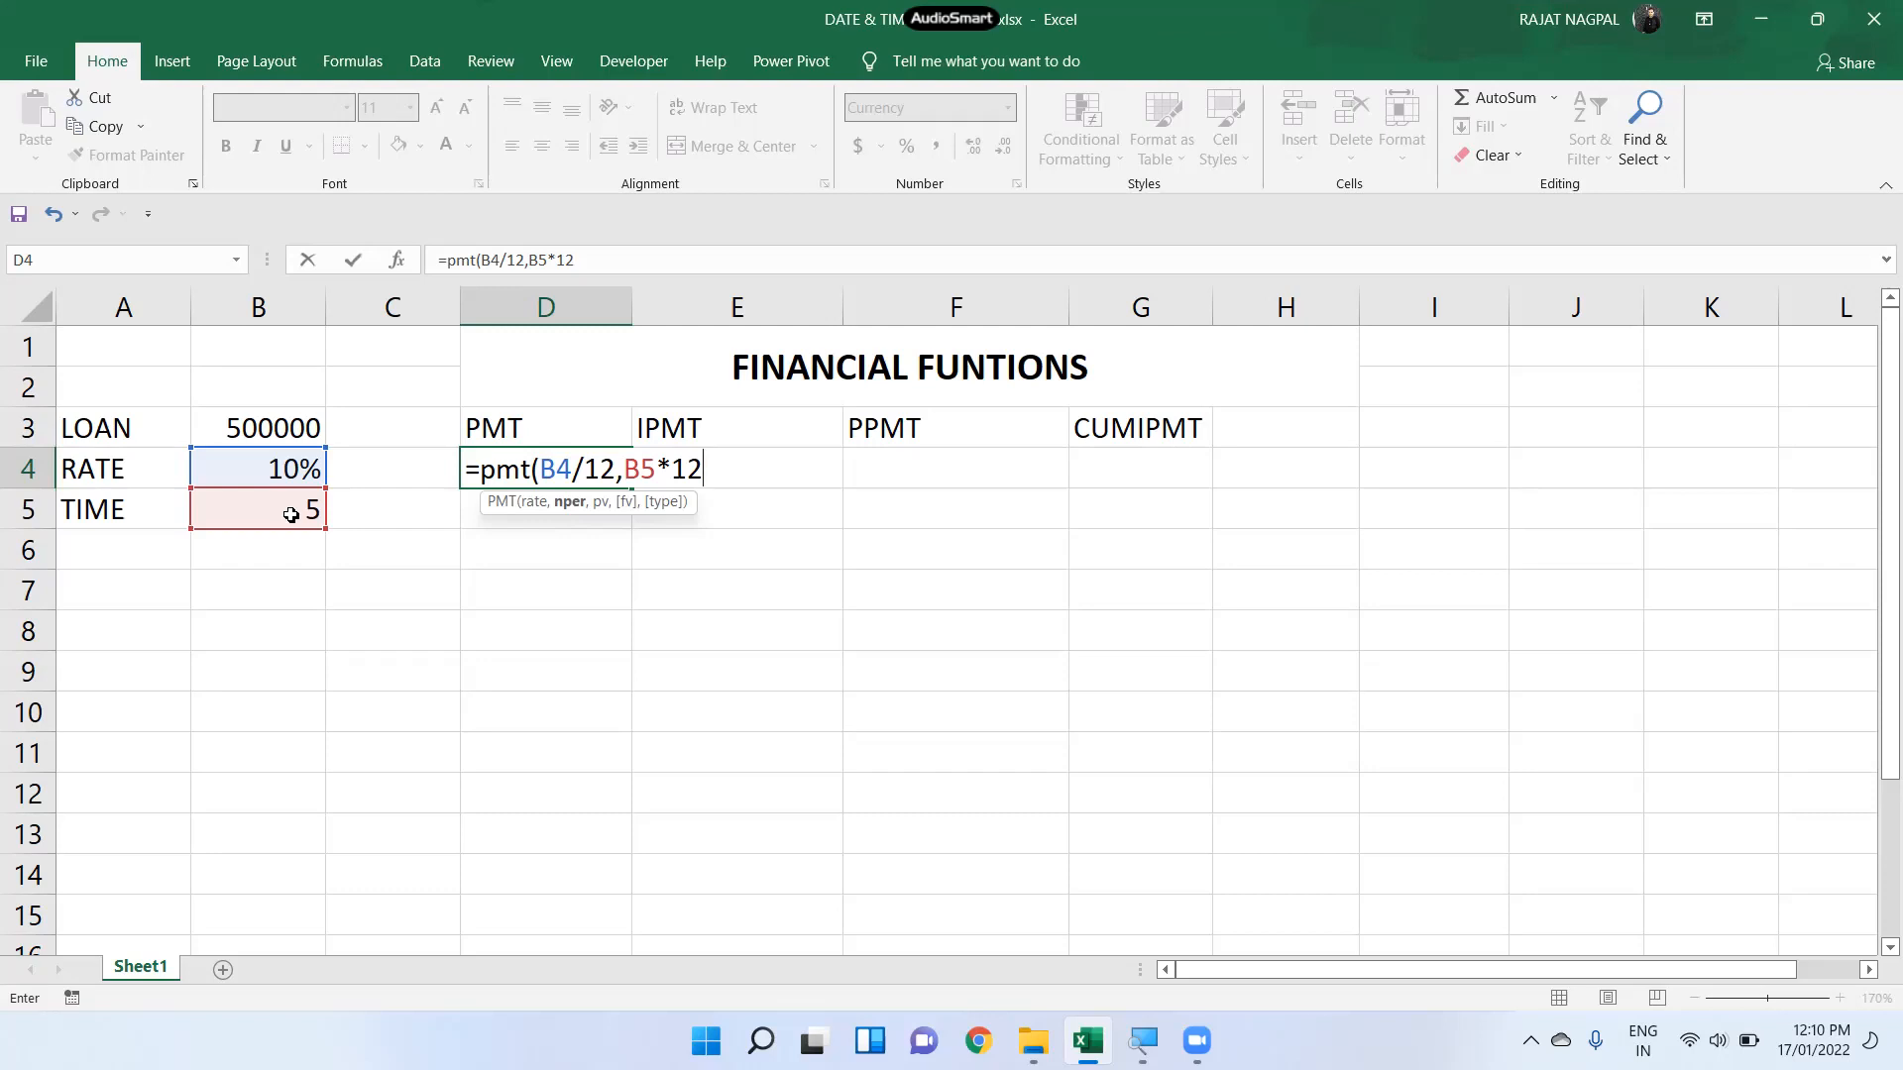
type(",")
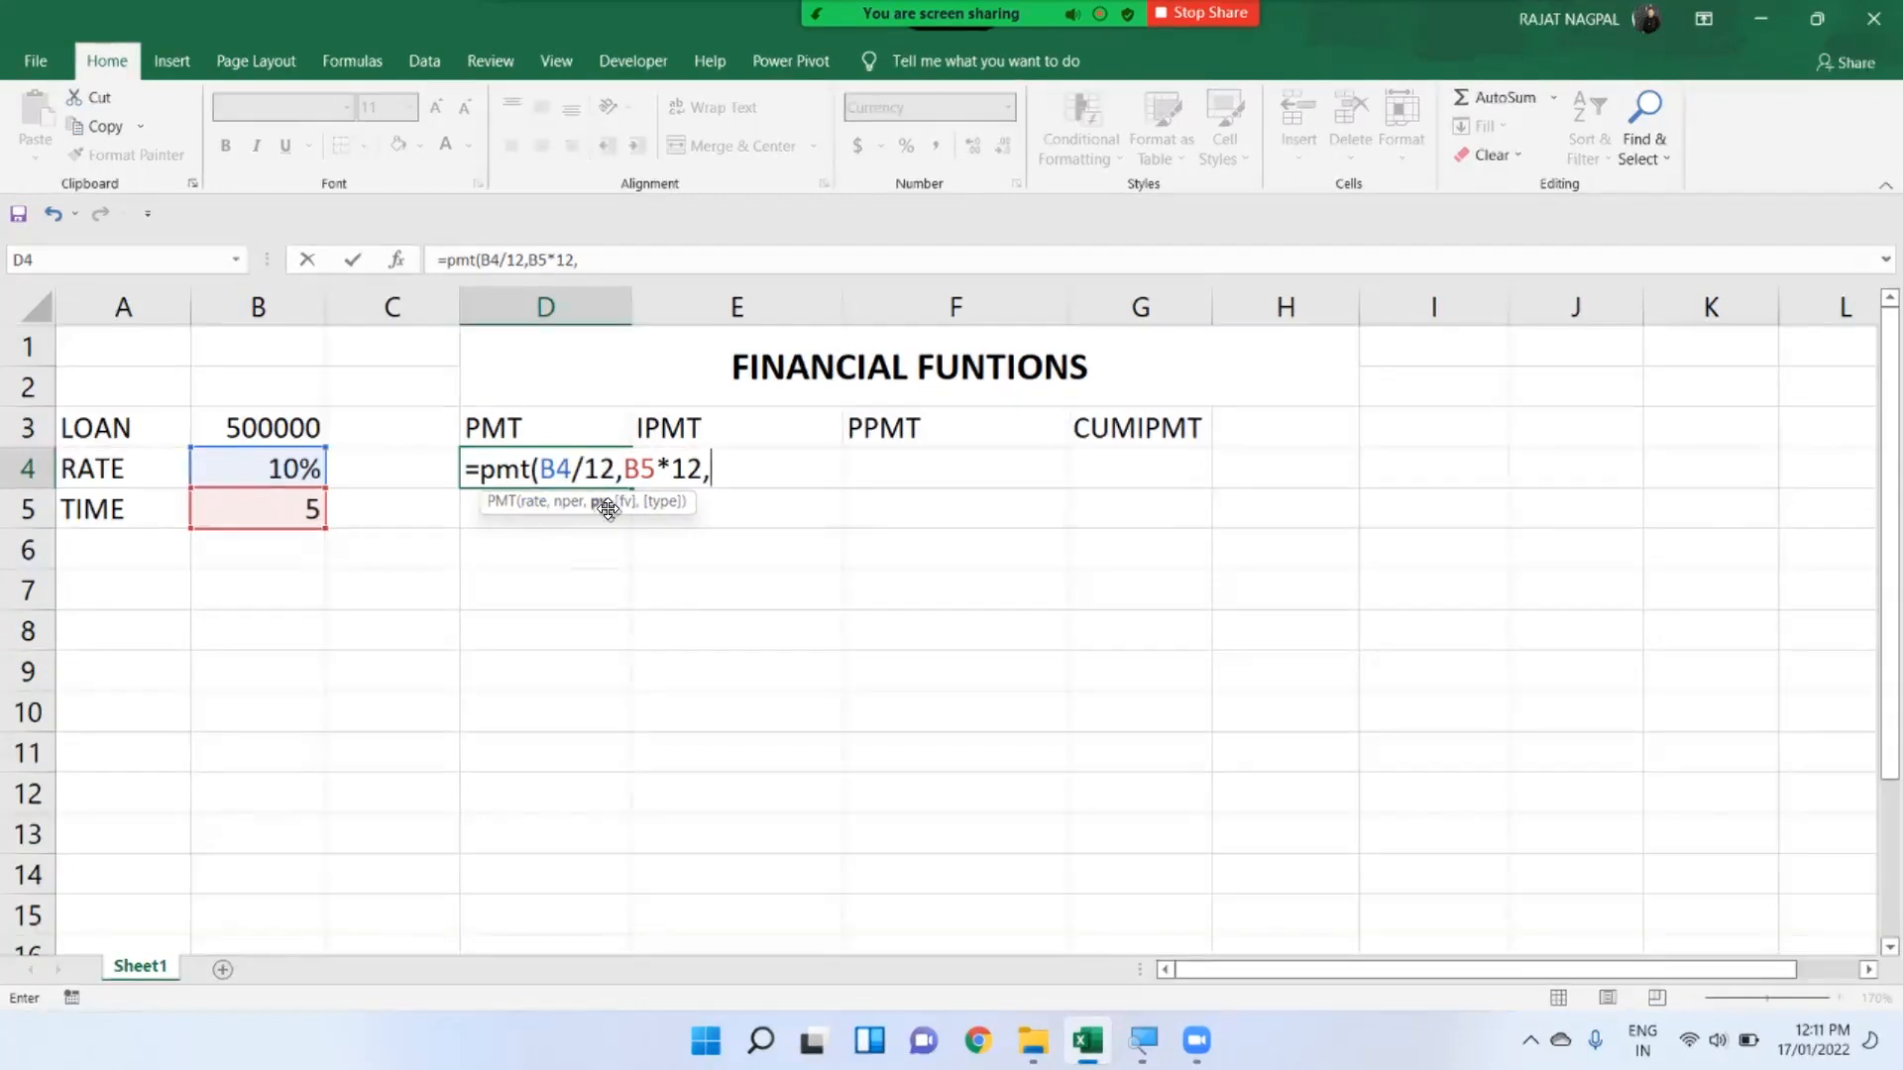
left_click(280, 416)
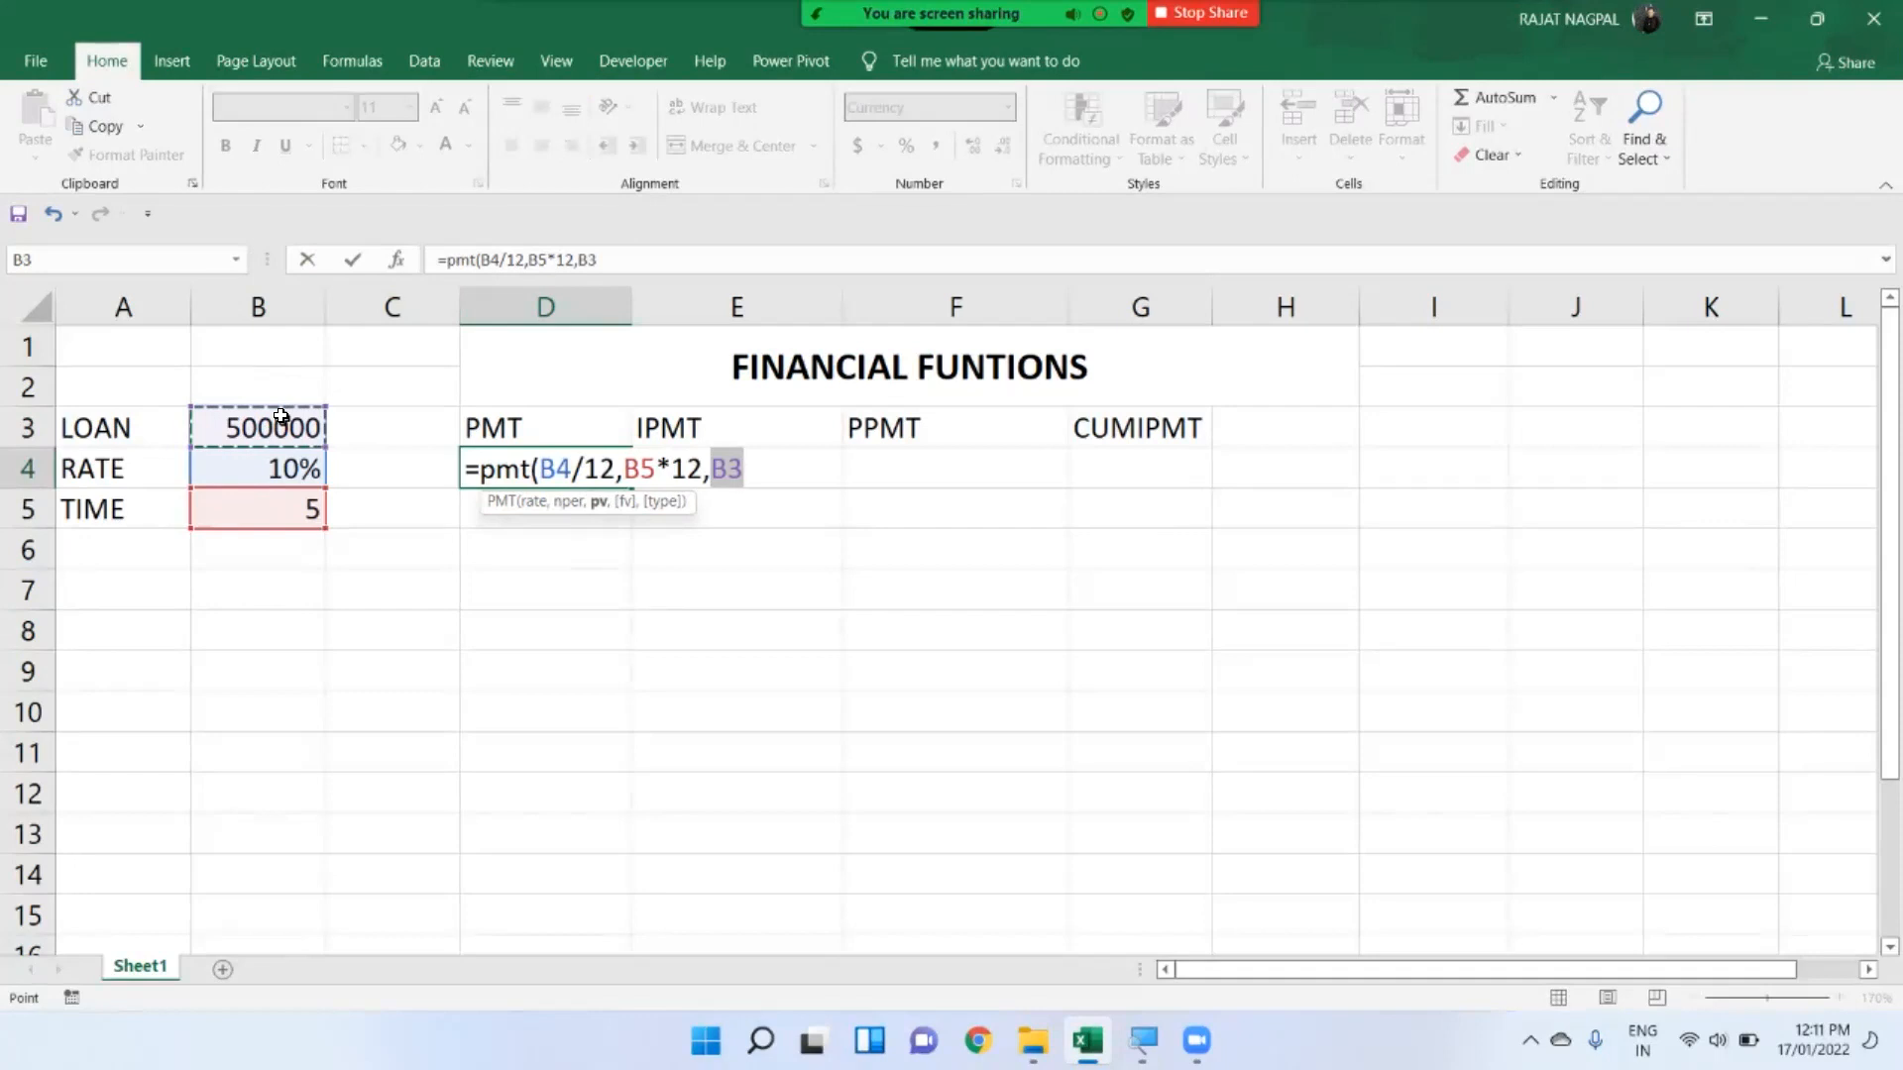
type(")")
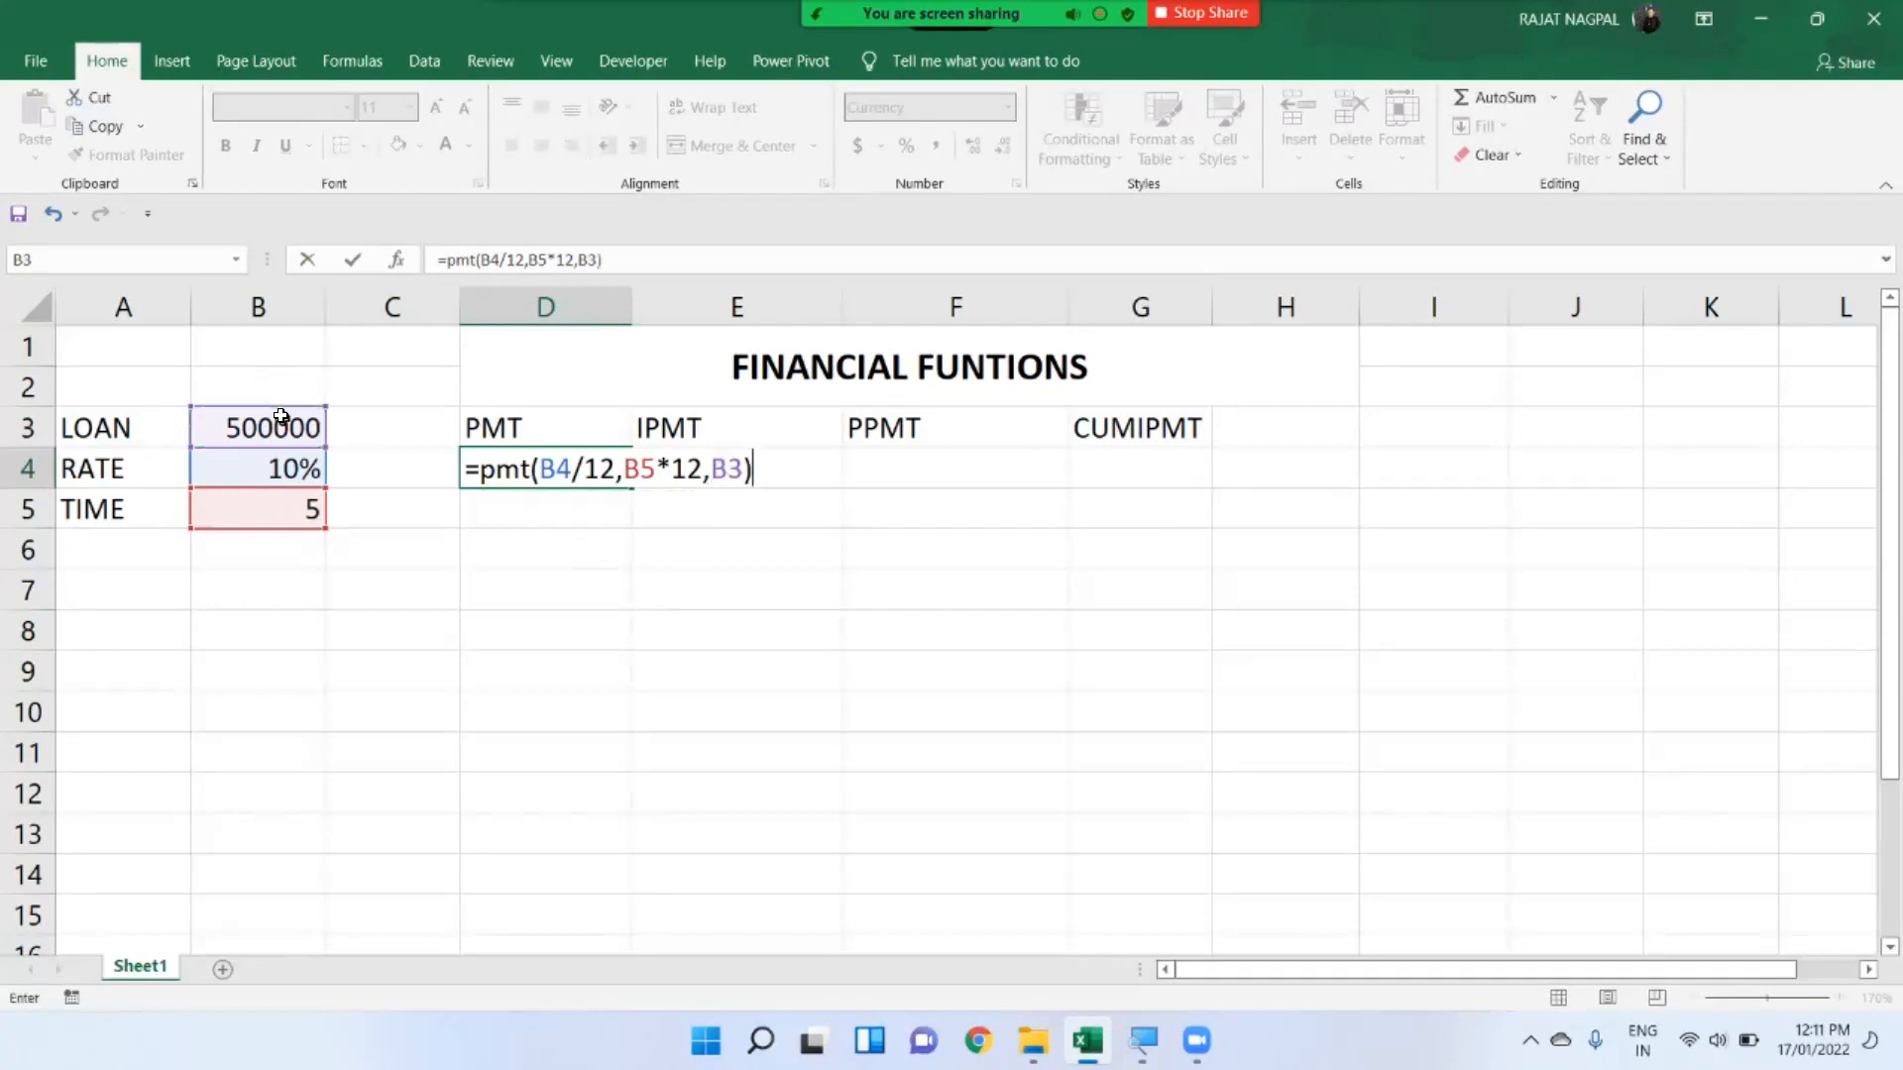
key("Return")
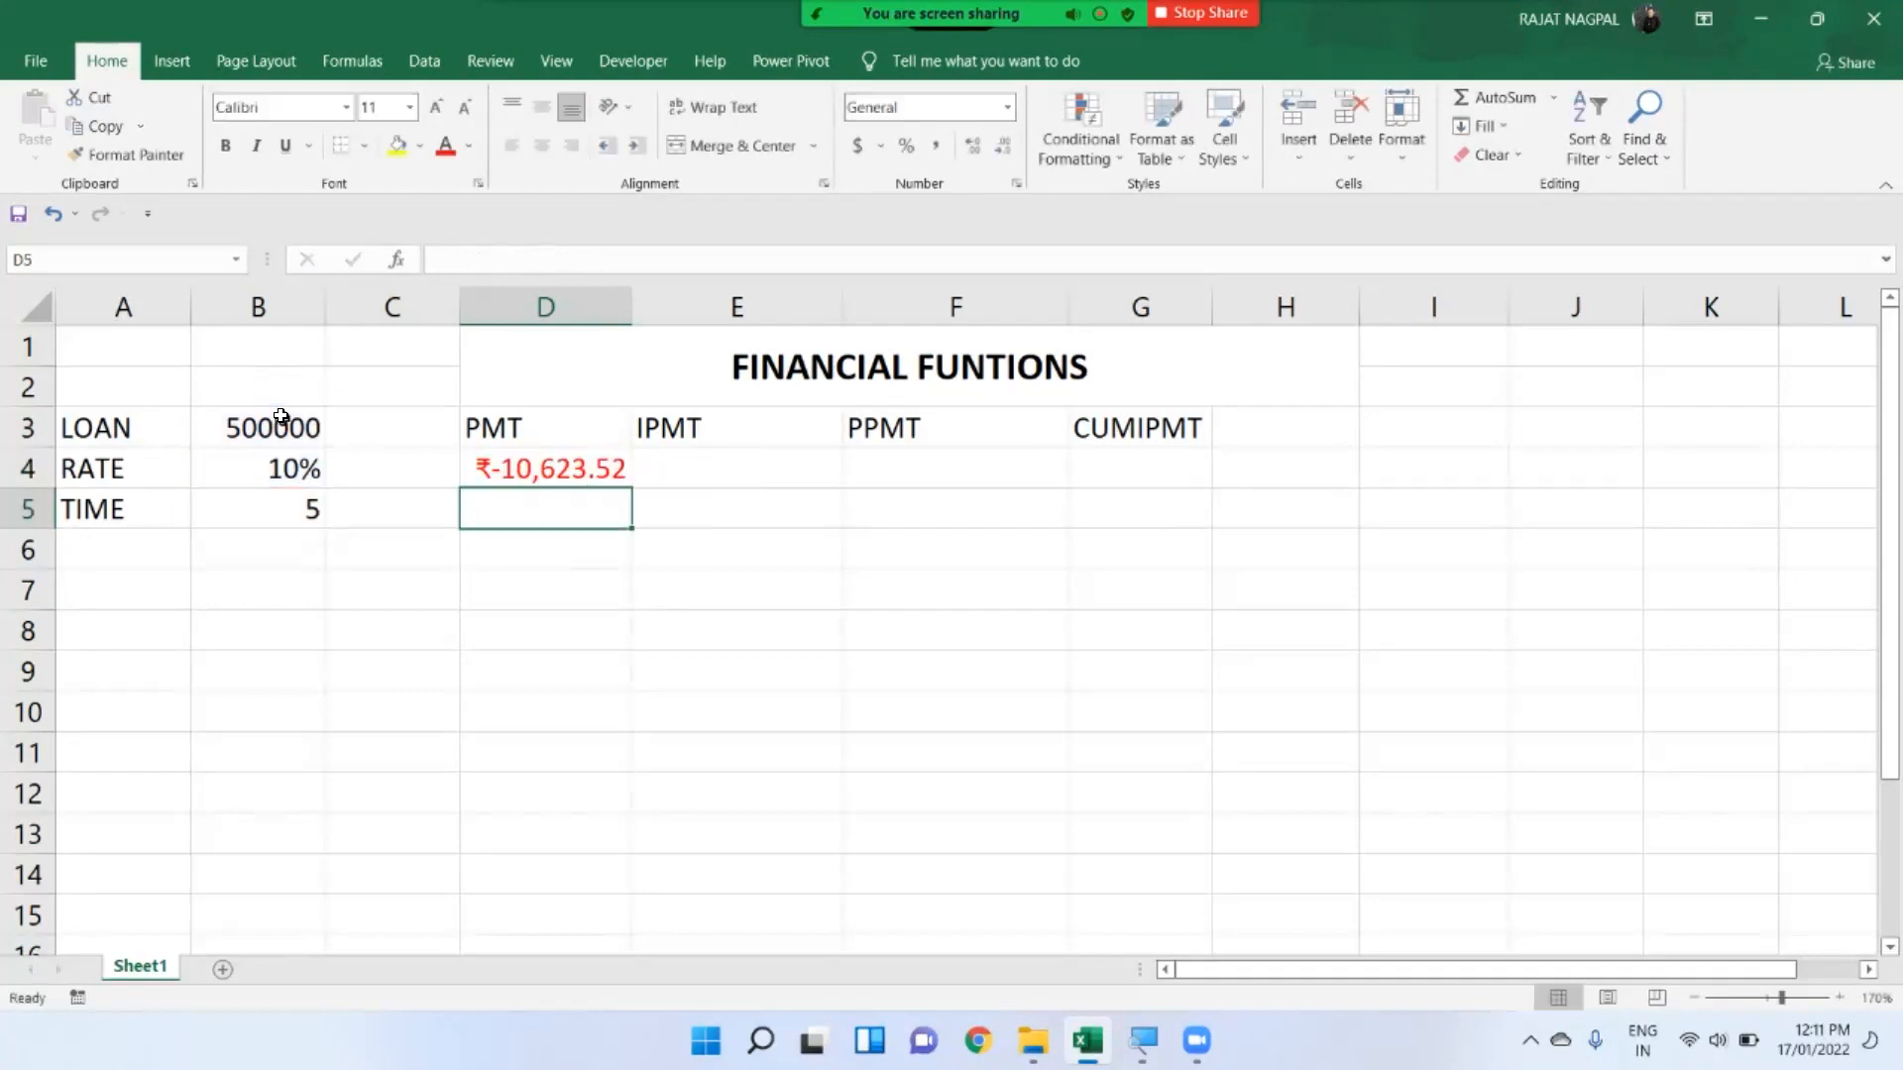
key("Up")
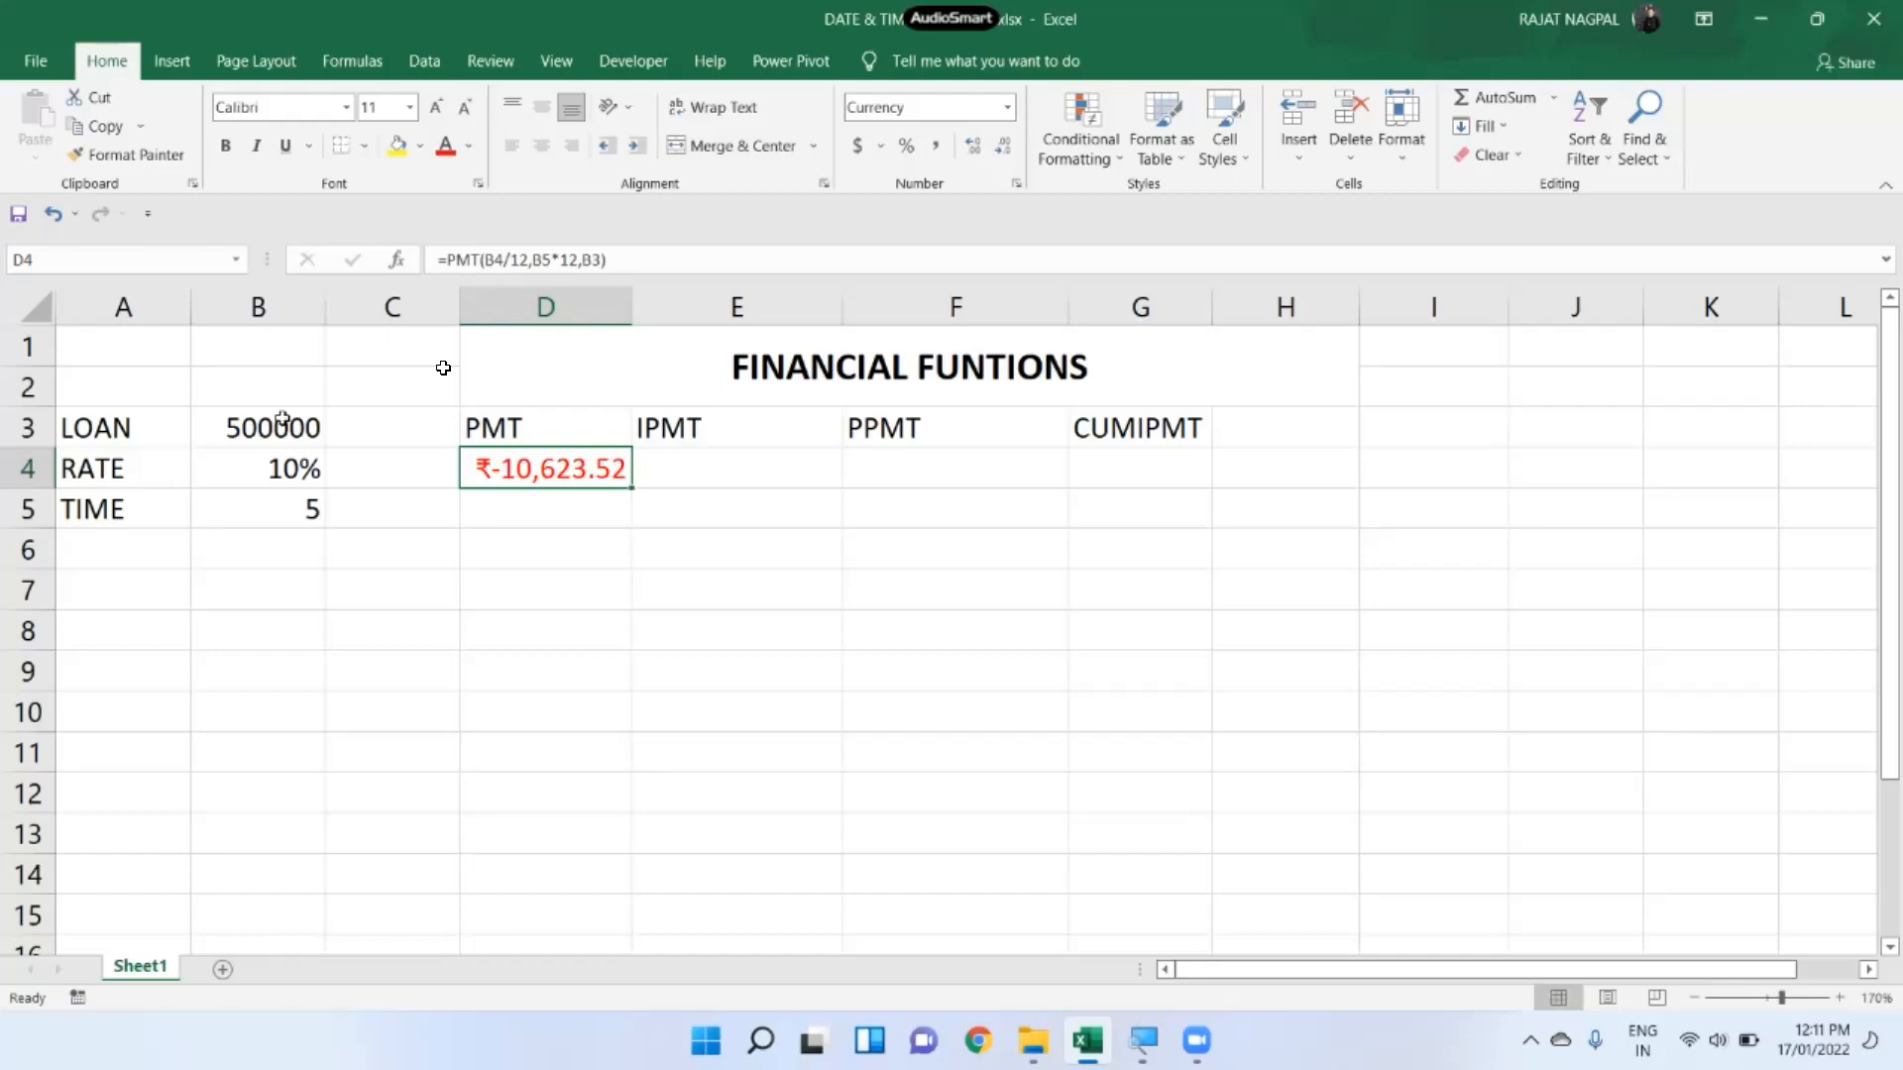
Step: Calculate the interest portion of the fourth monthly payment in E4 with the formula =IPMT(B4/12,4,B5*12,B3)
left_click(715, 464)
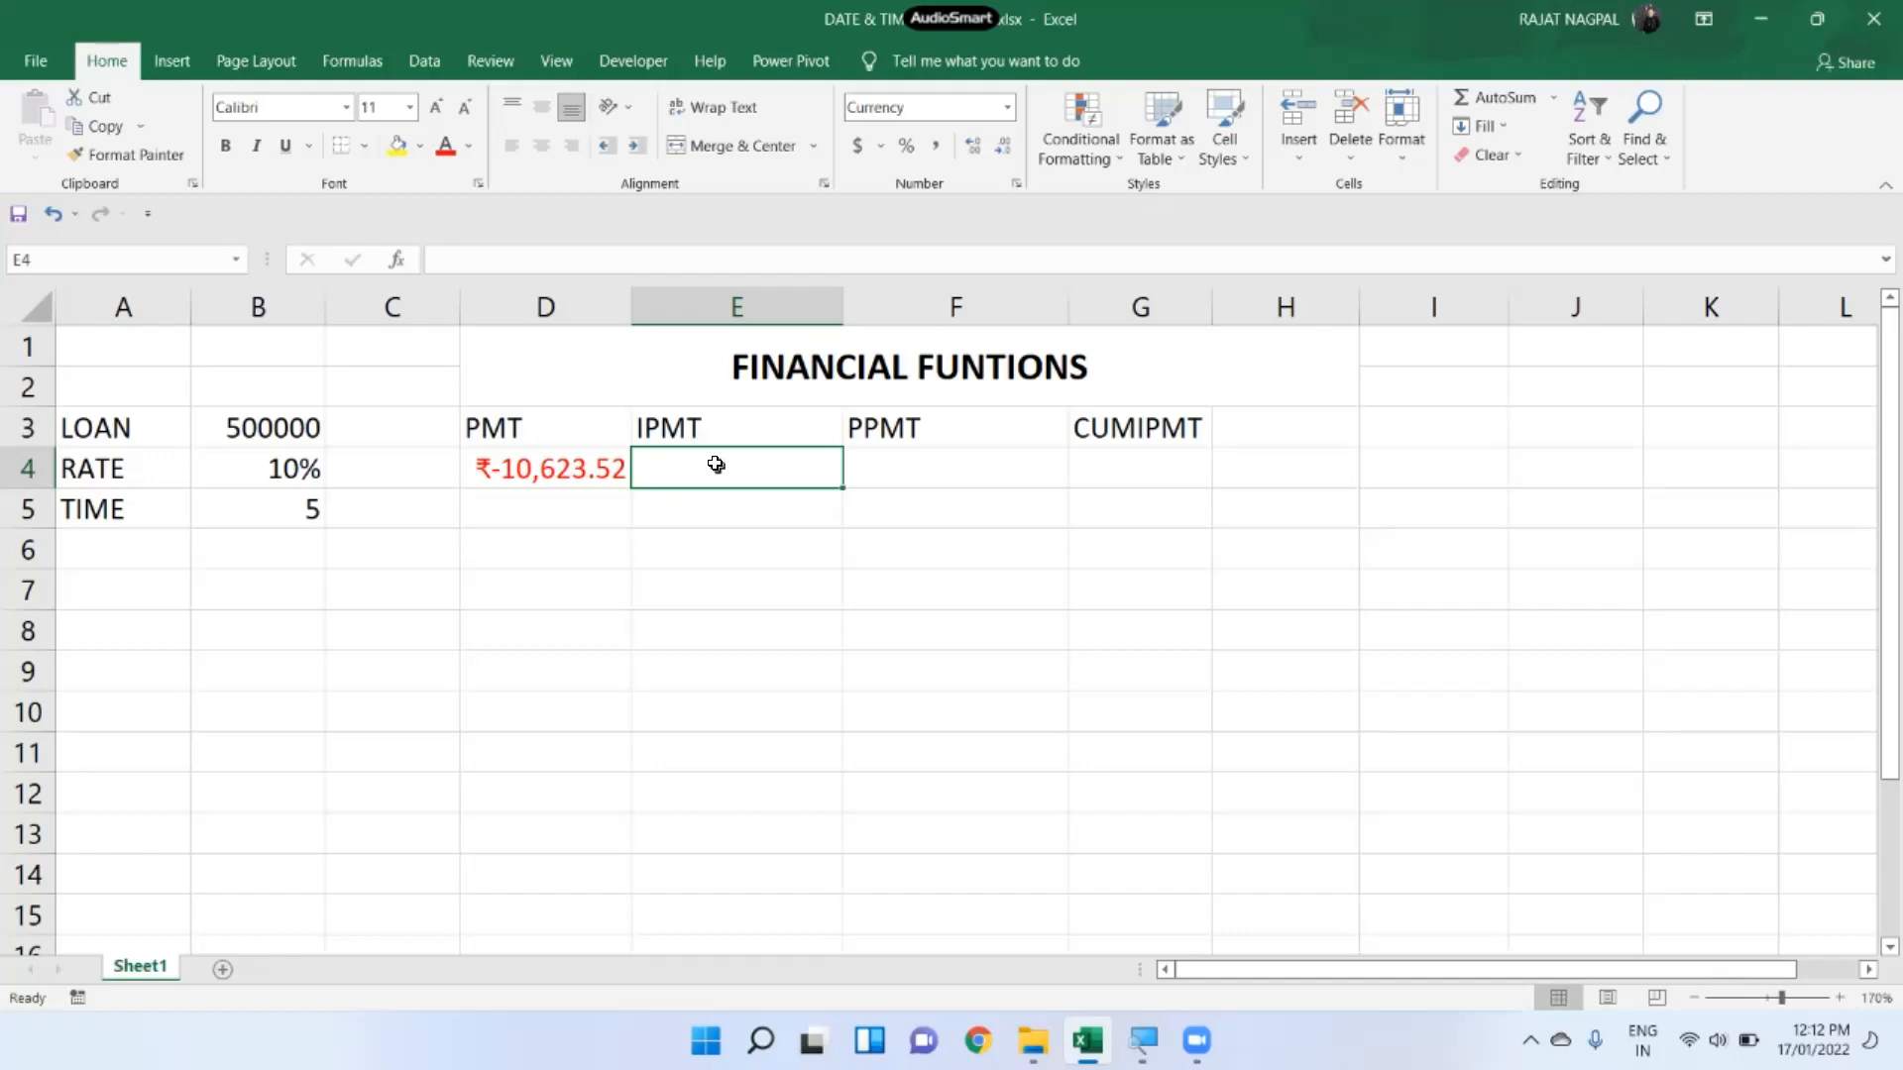
type("=ipm")
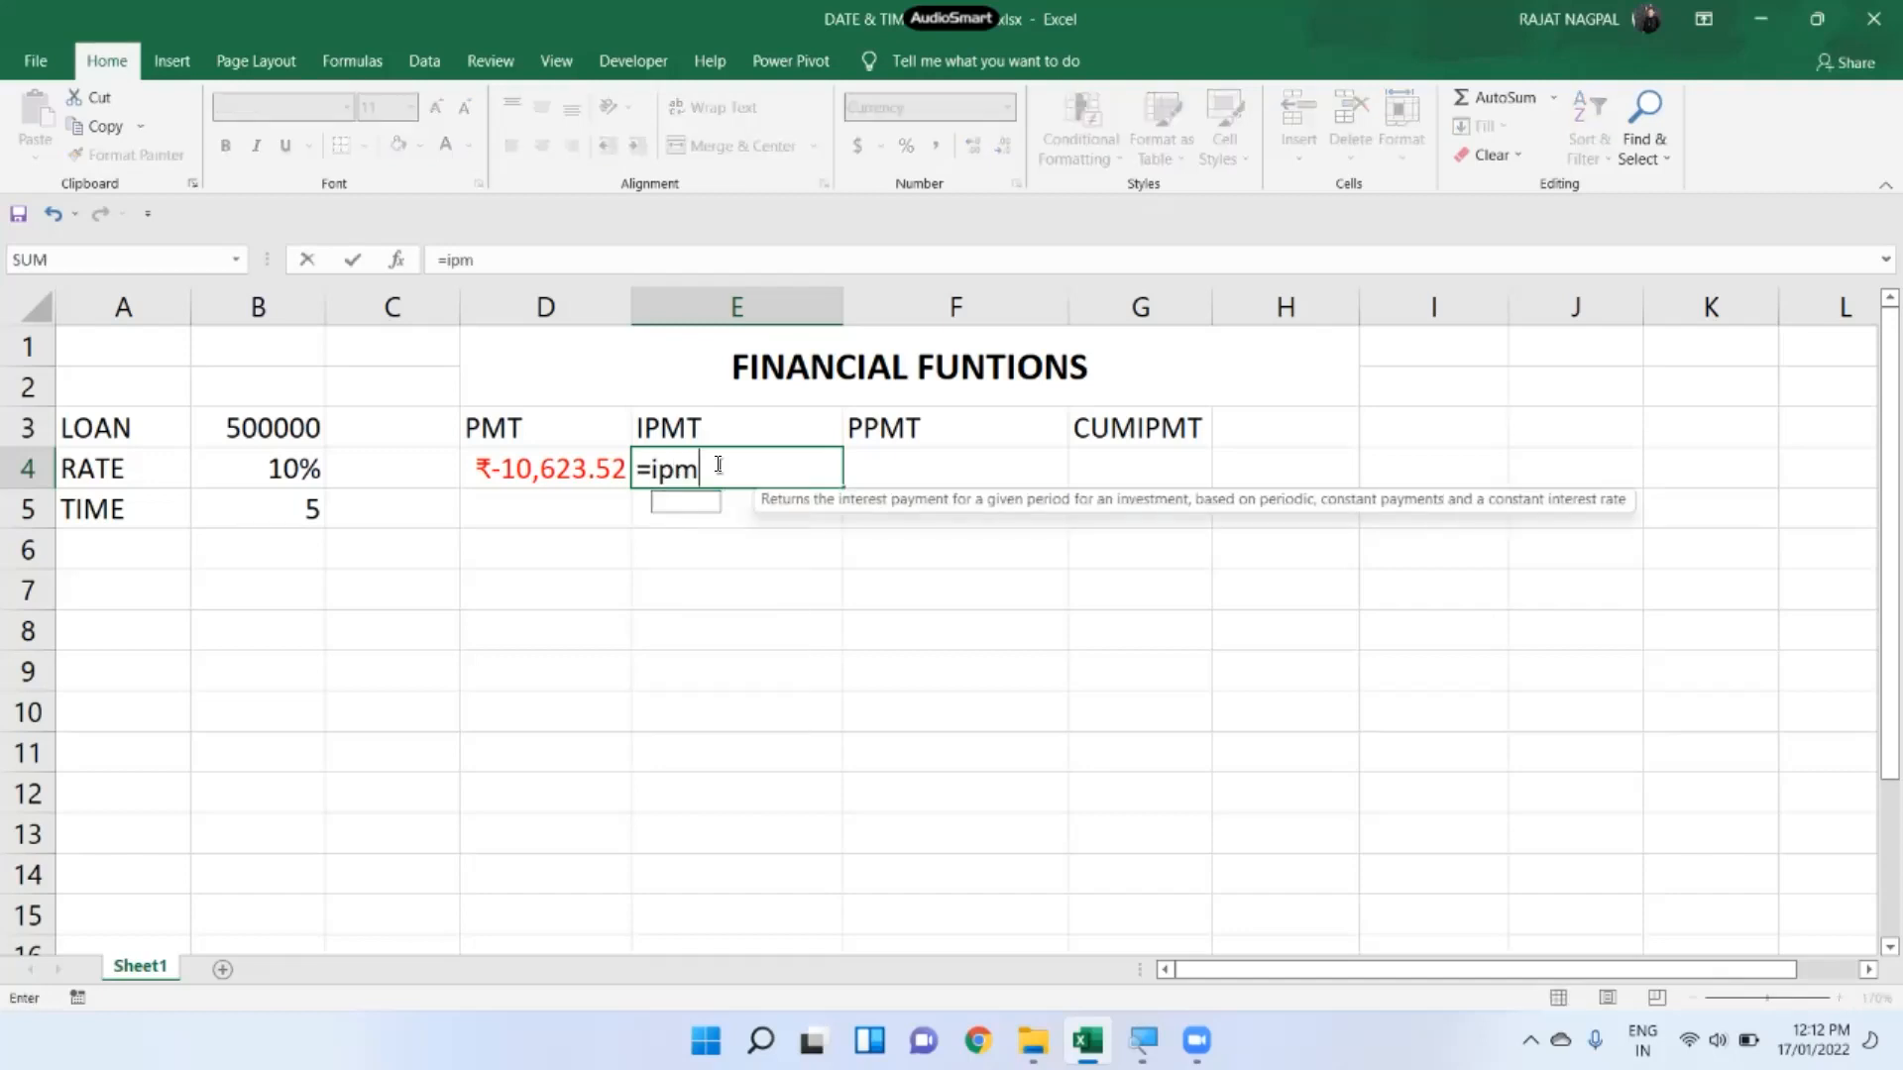
type("t(")
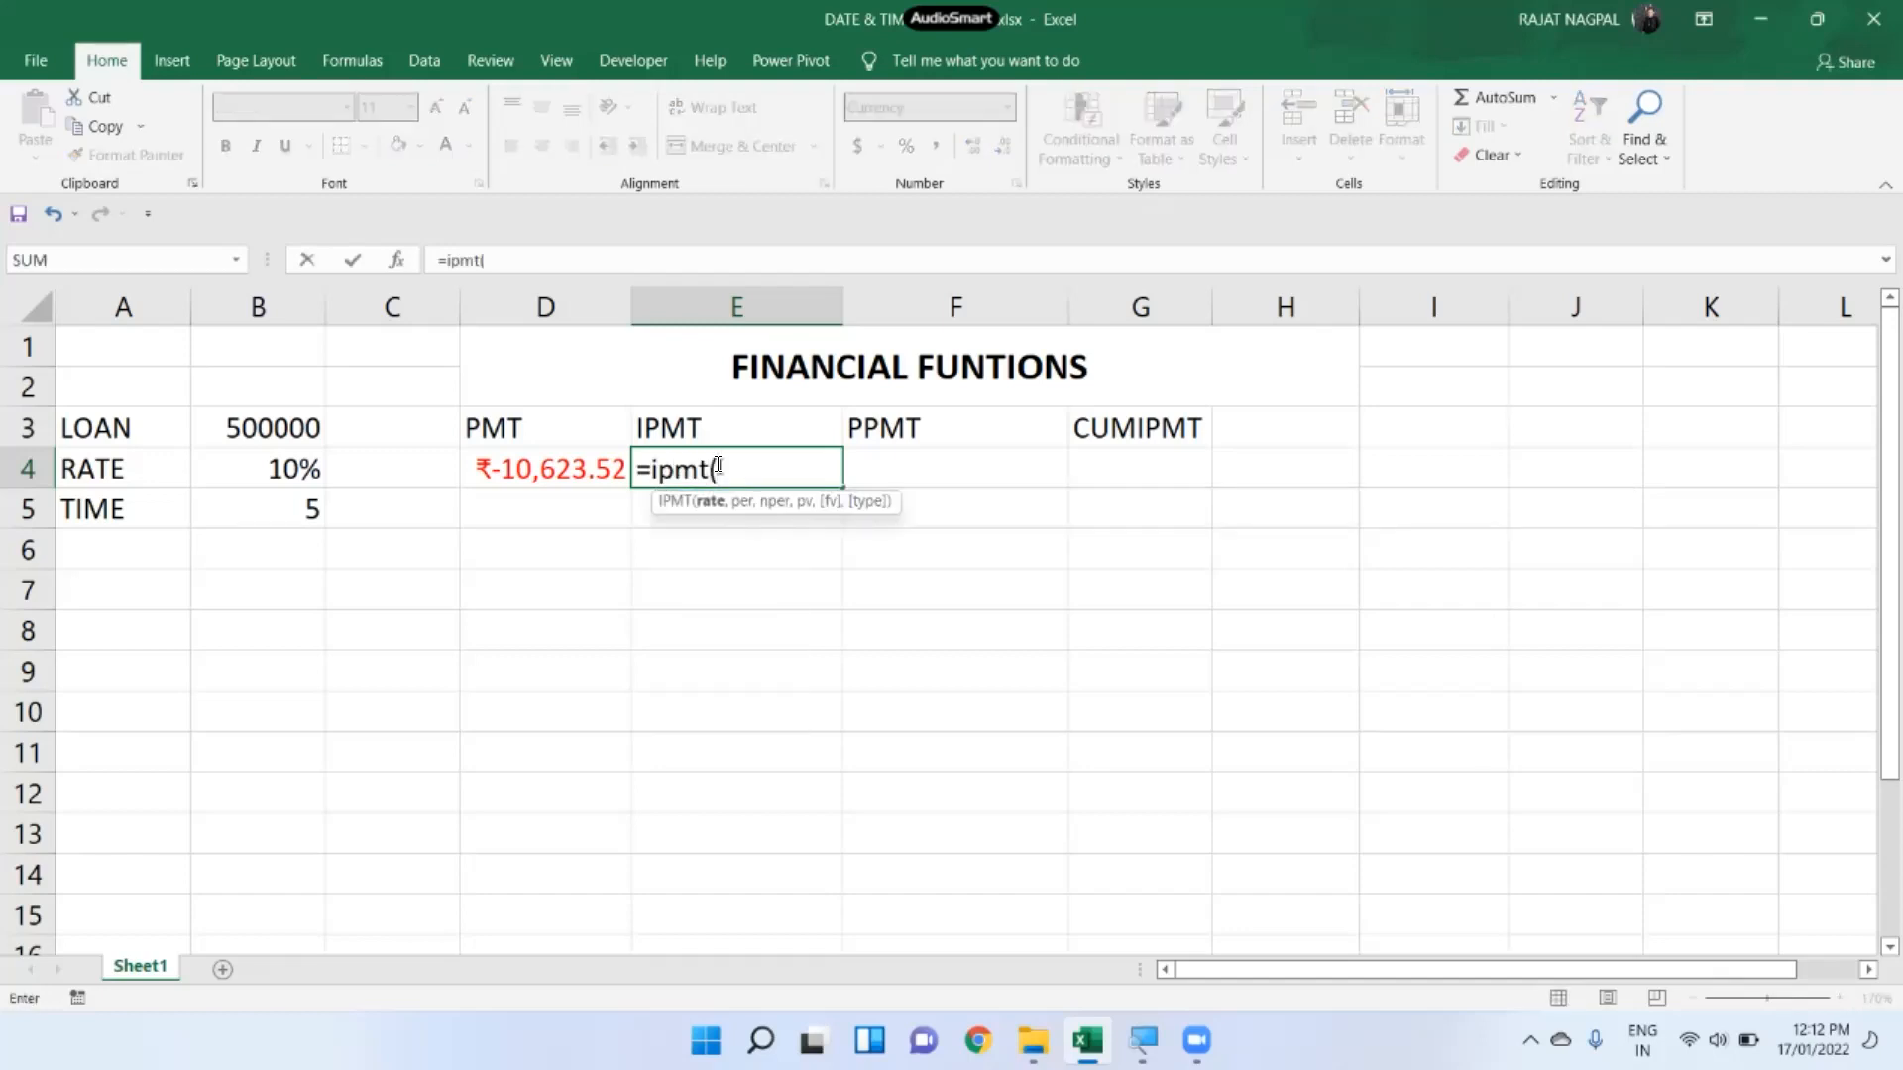
left_click(258, 468)
type("/12")
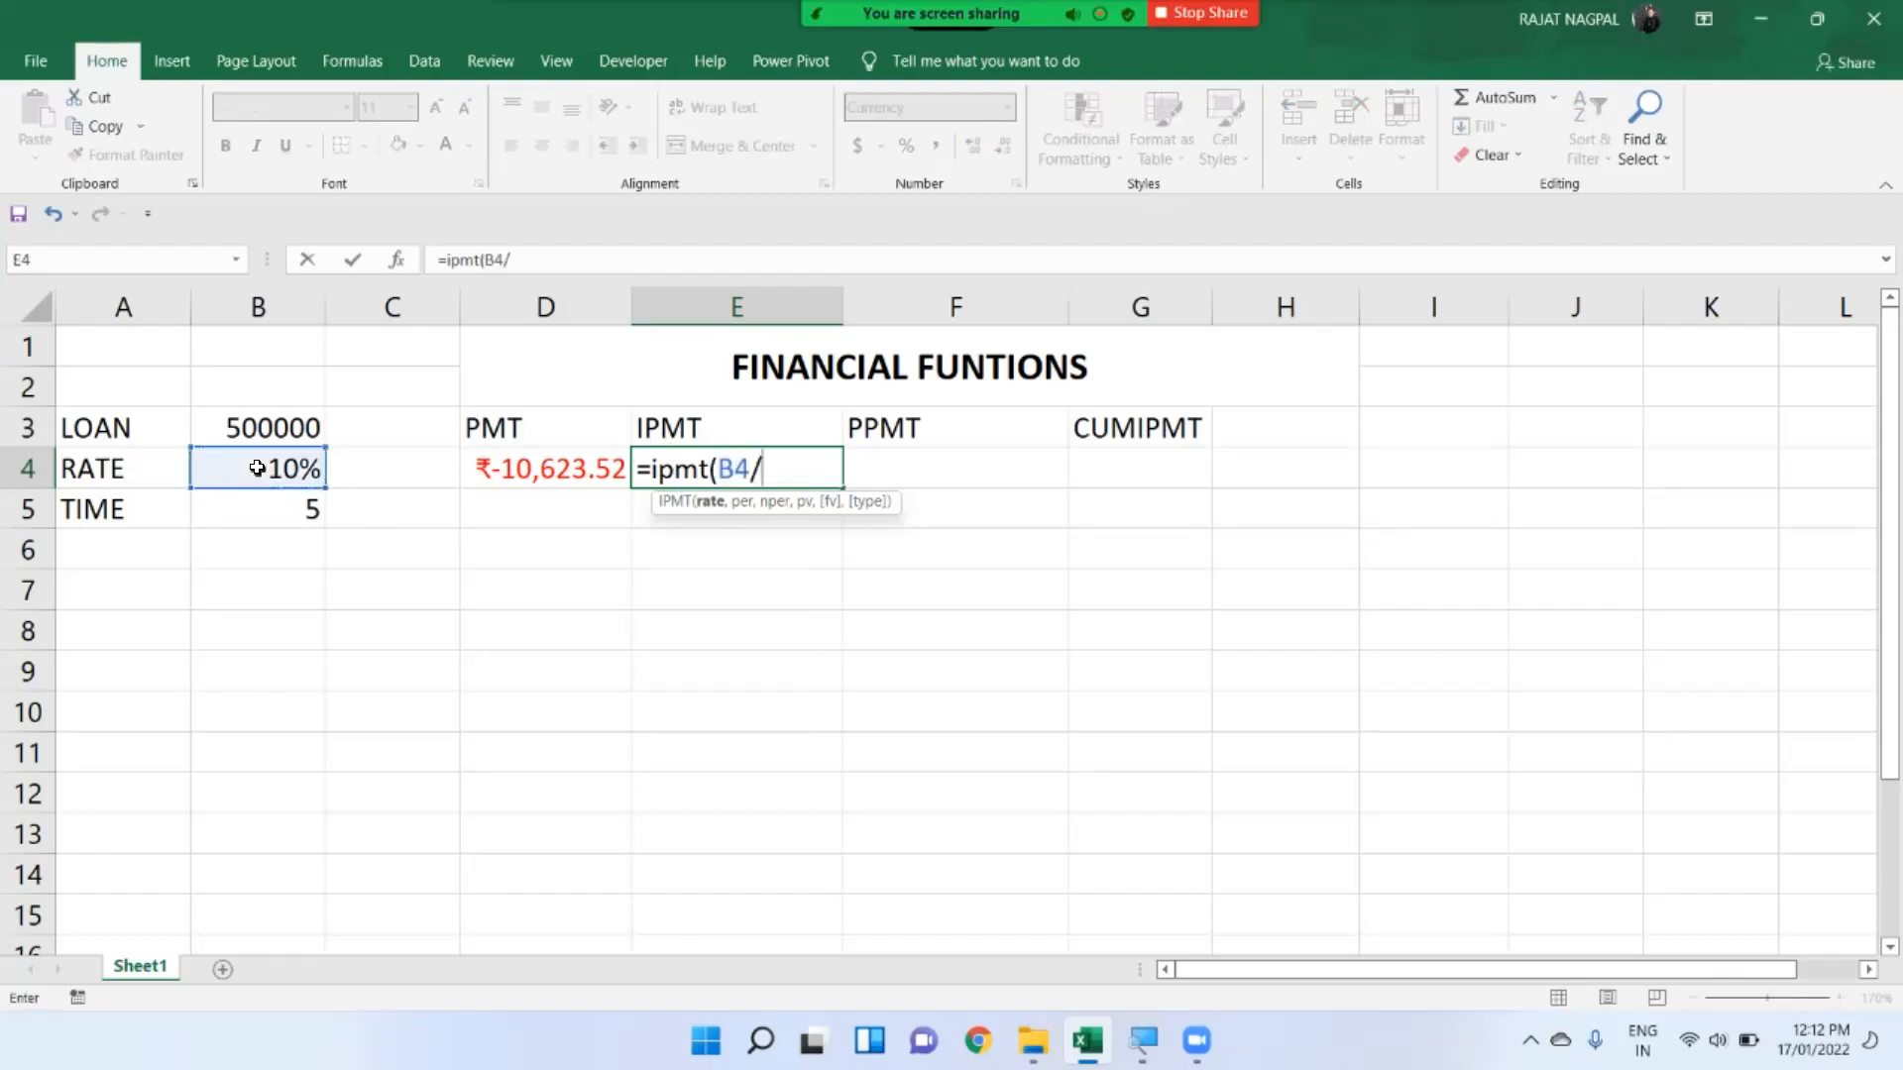
type(",")
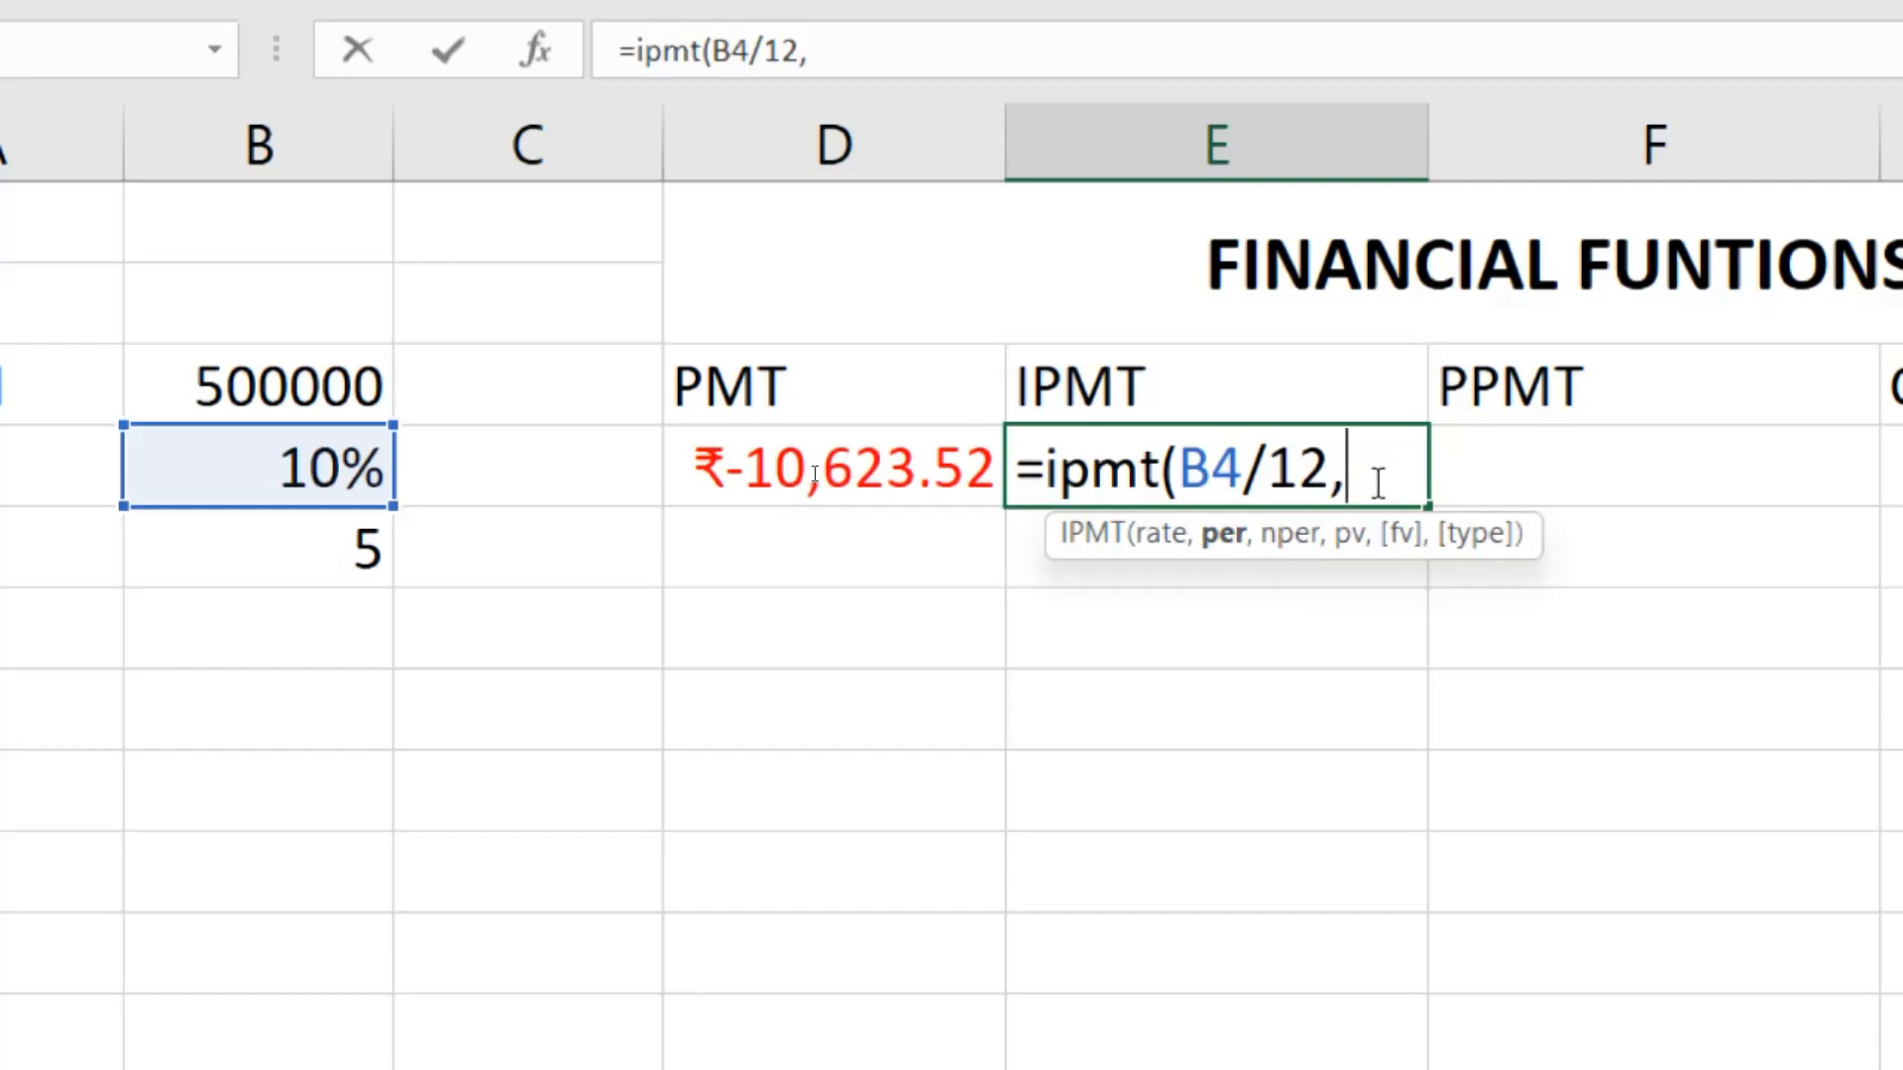
type("4")
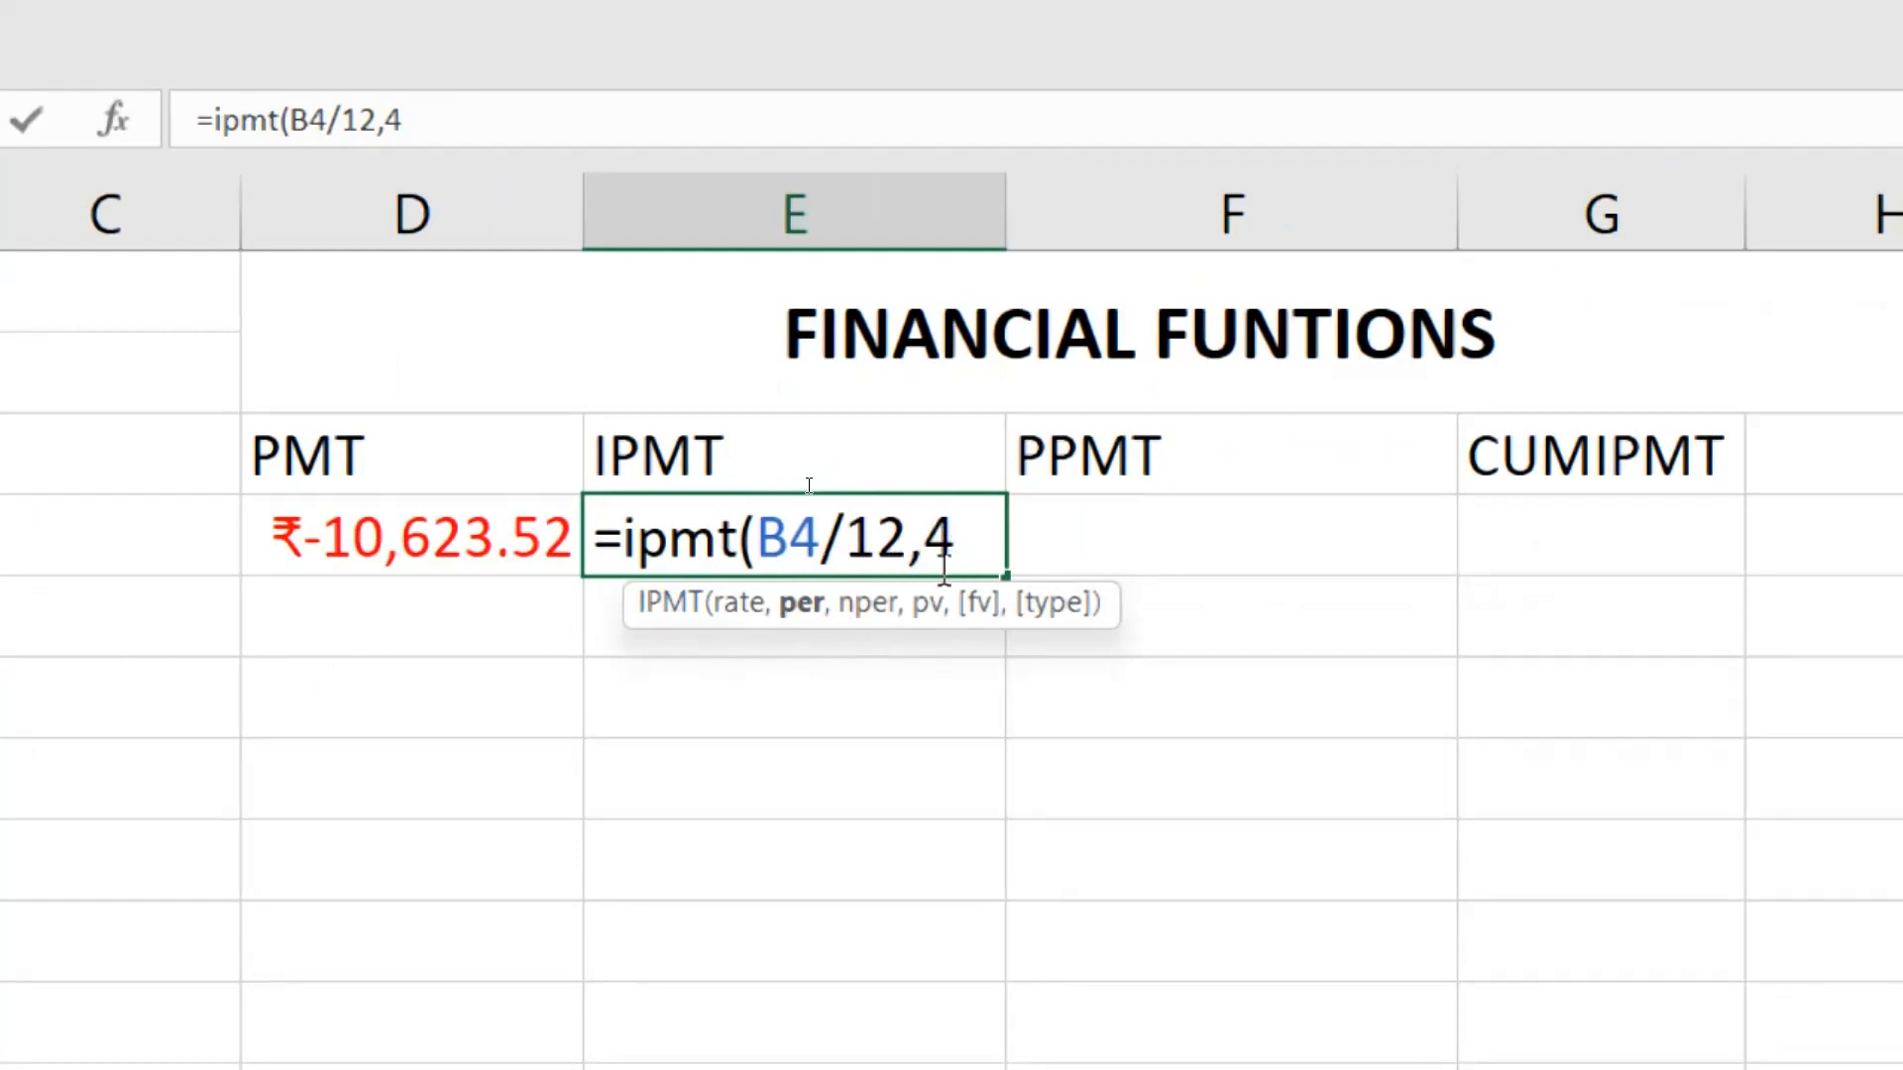
type(",")
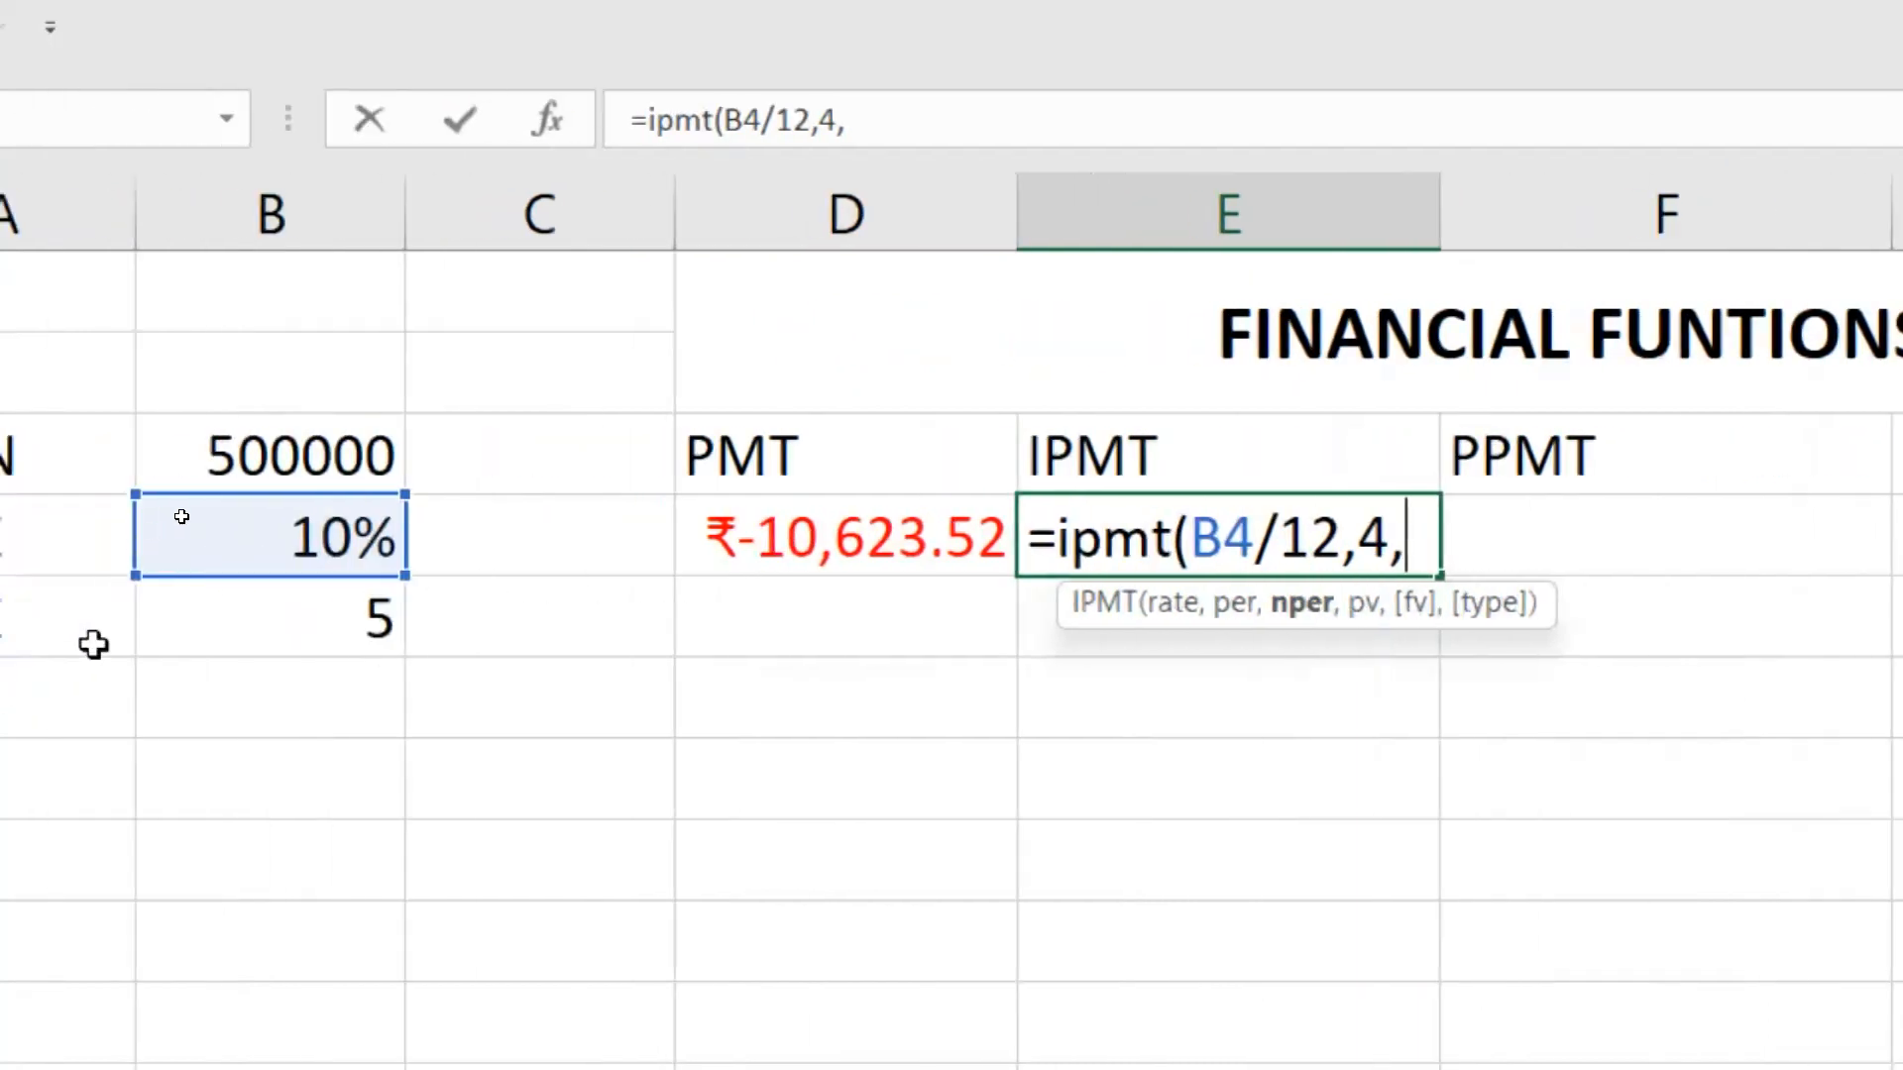
left_click(293, 598)
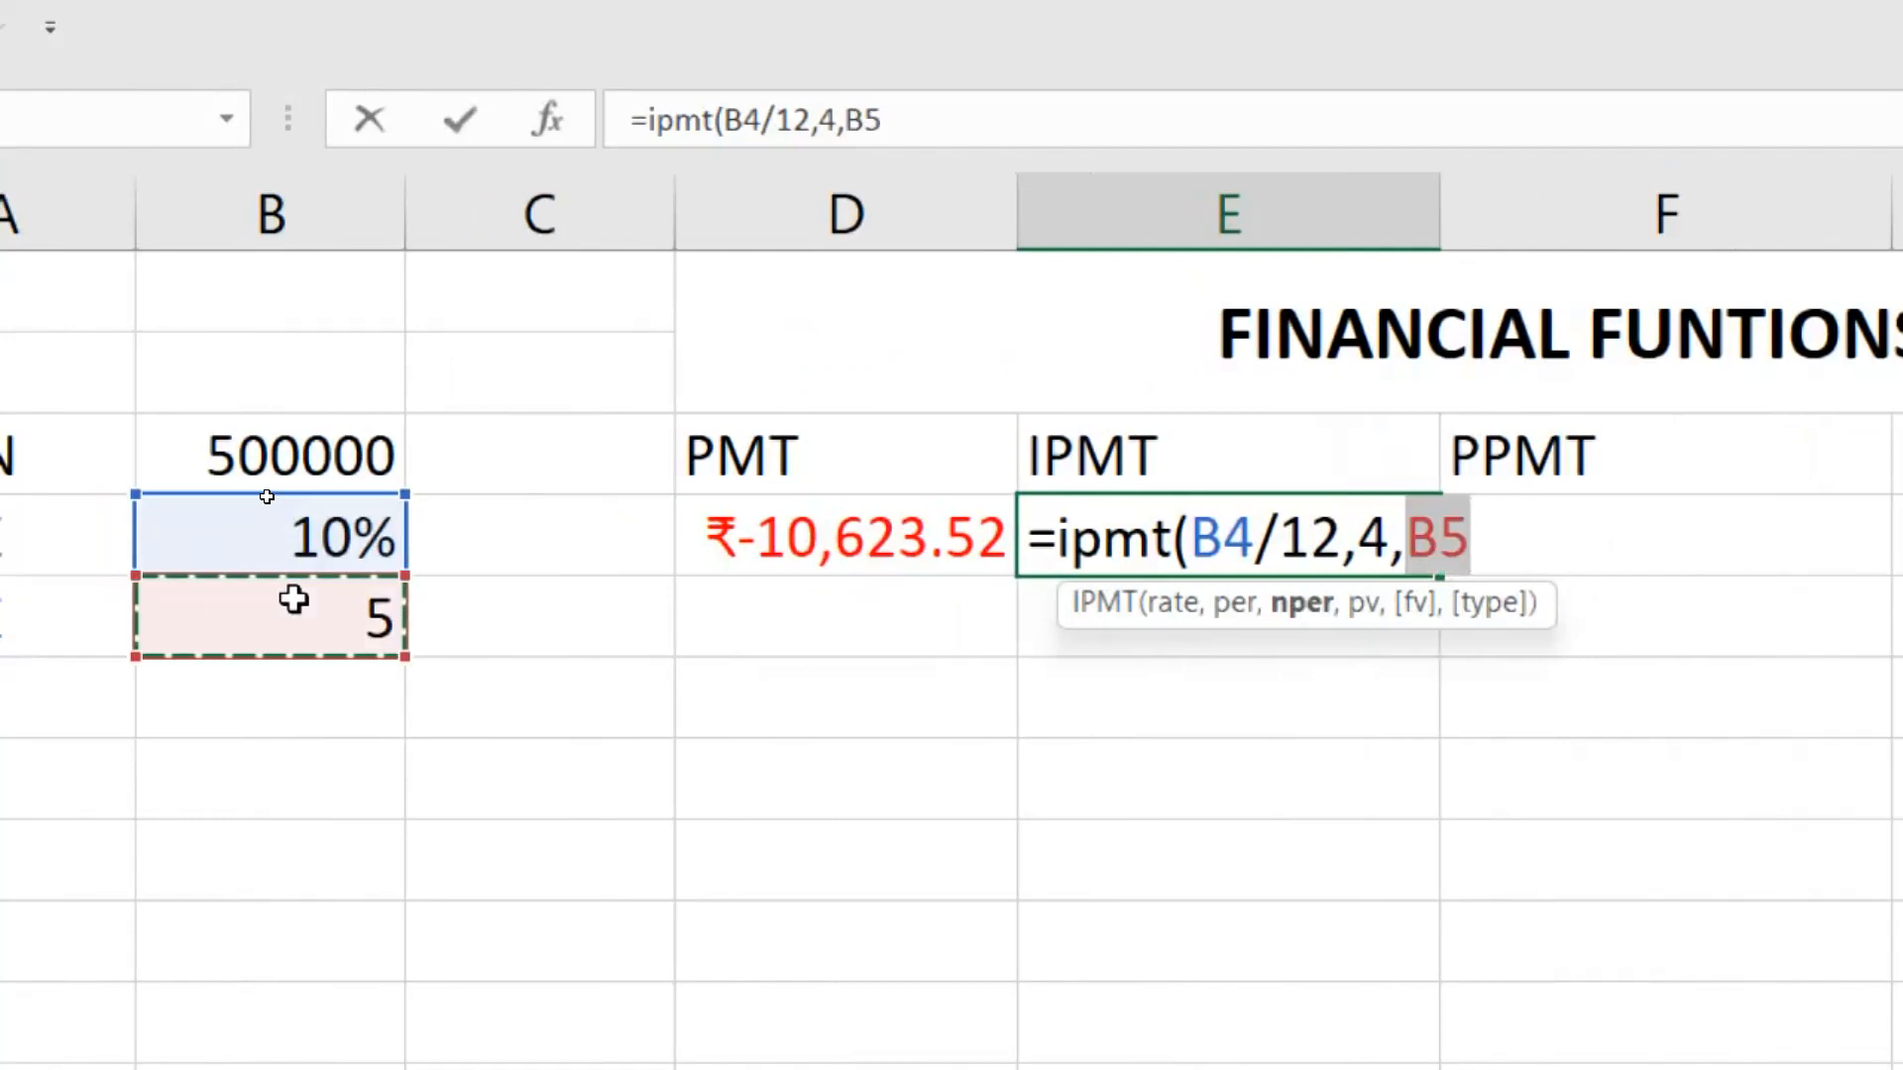
type("*12")
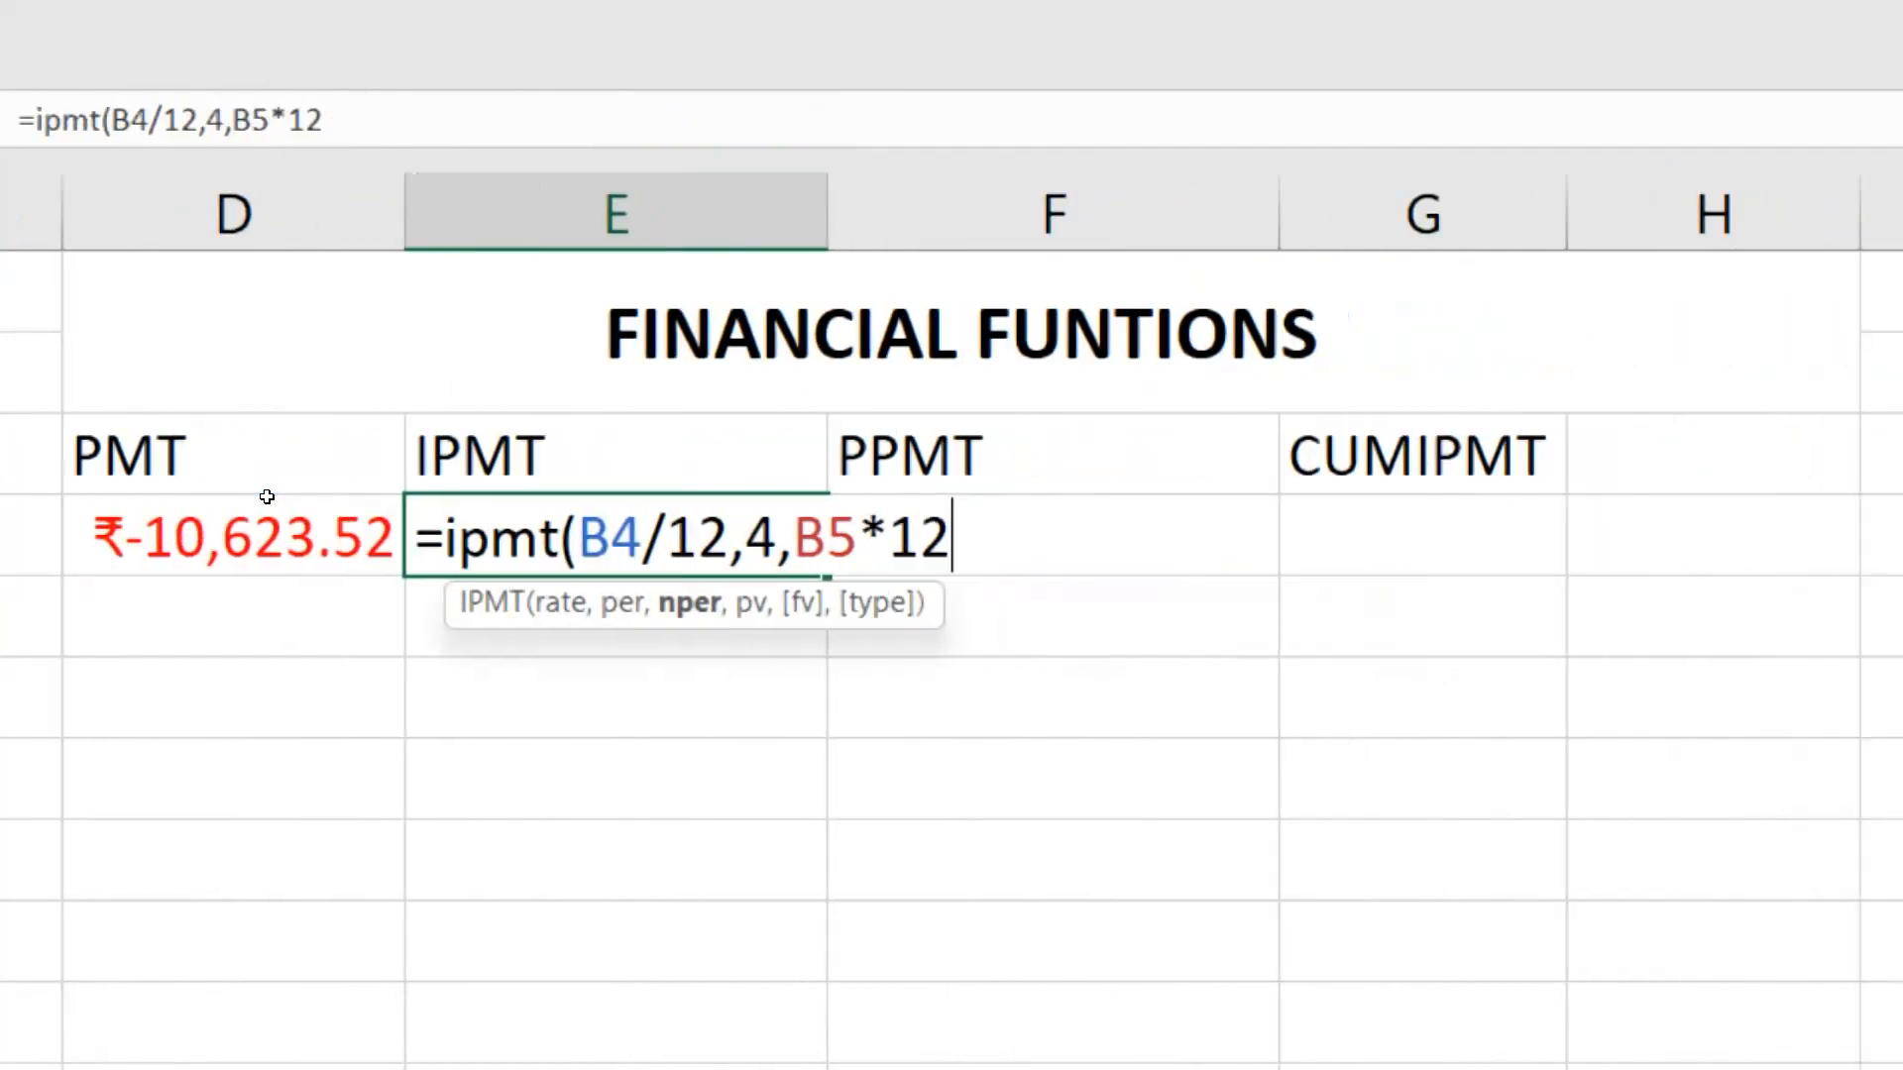
type(",")
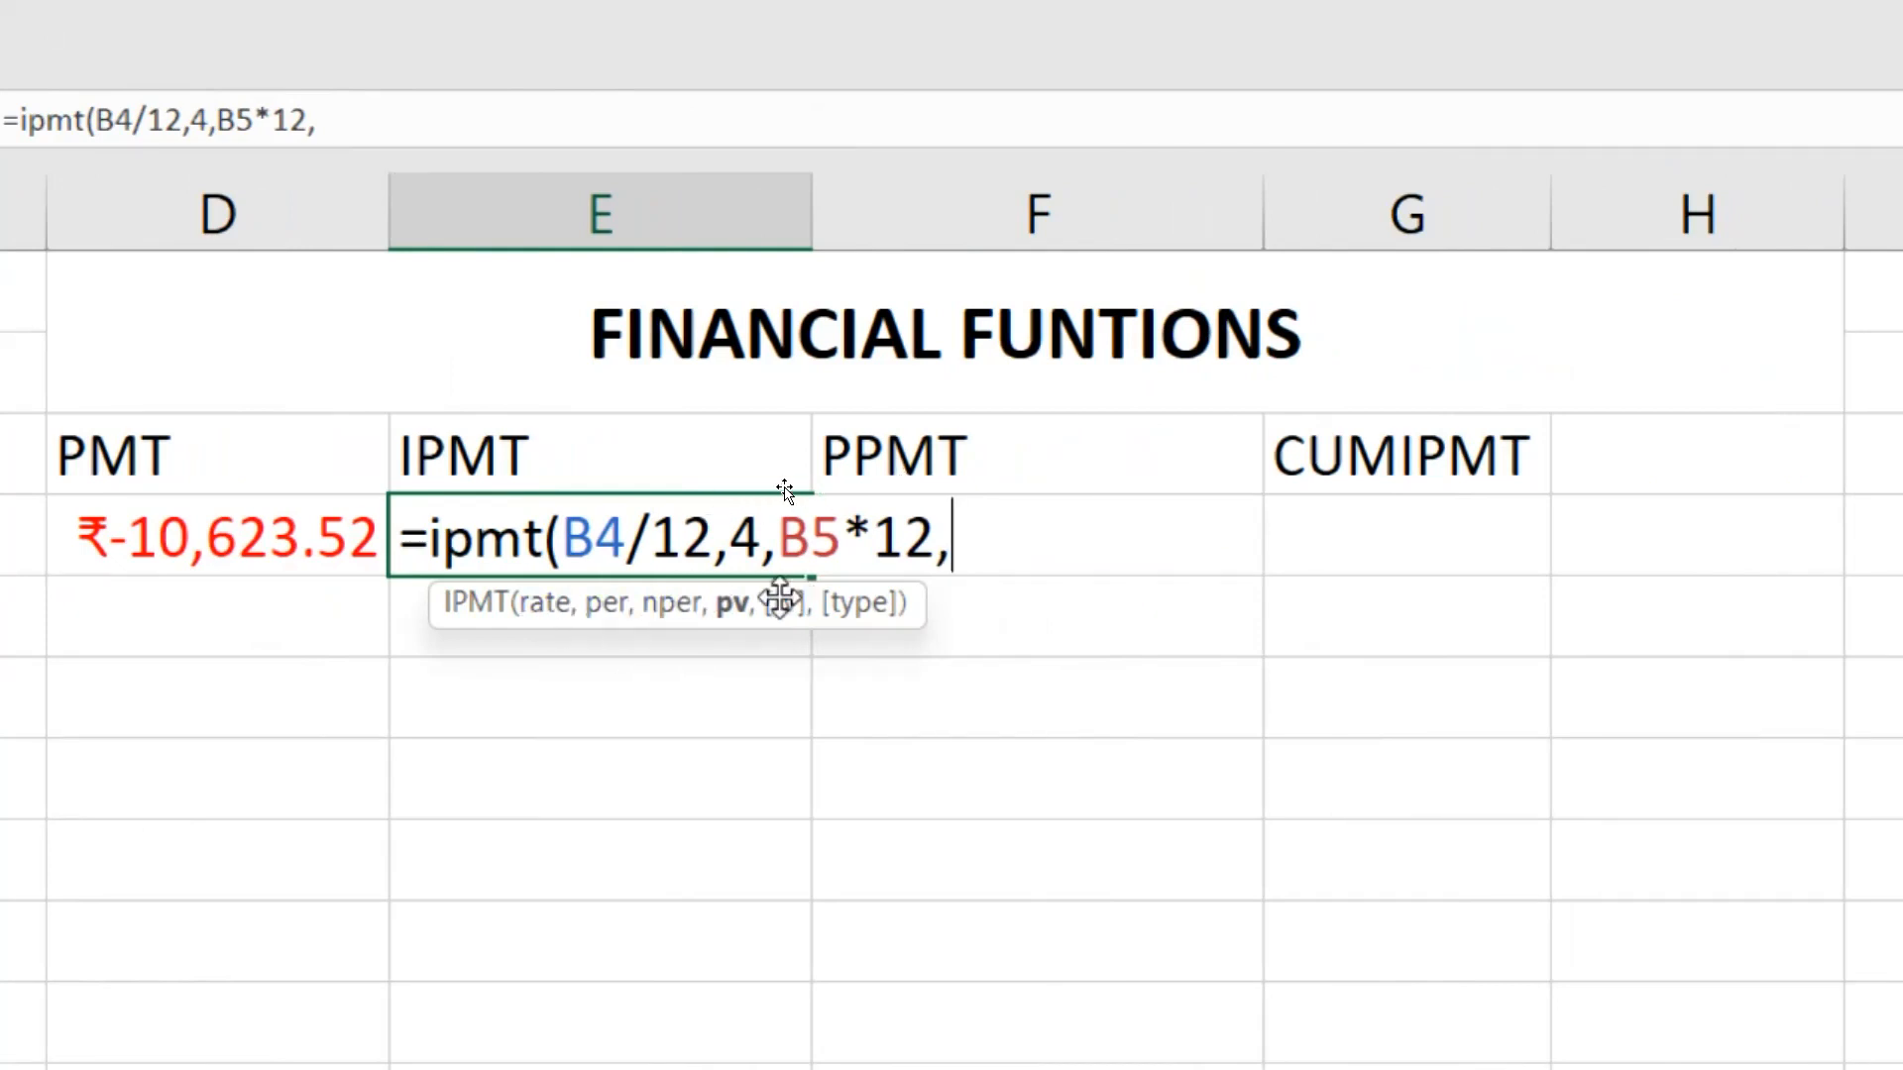
left_click(121, 439)
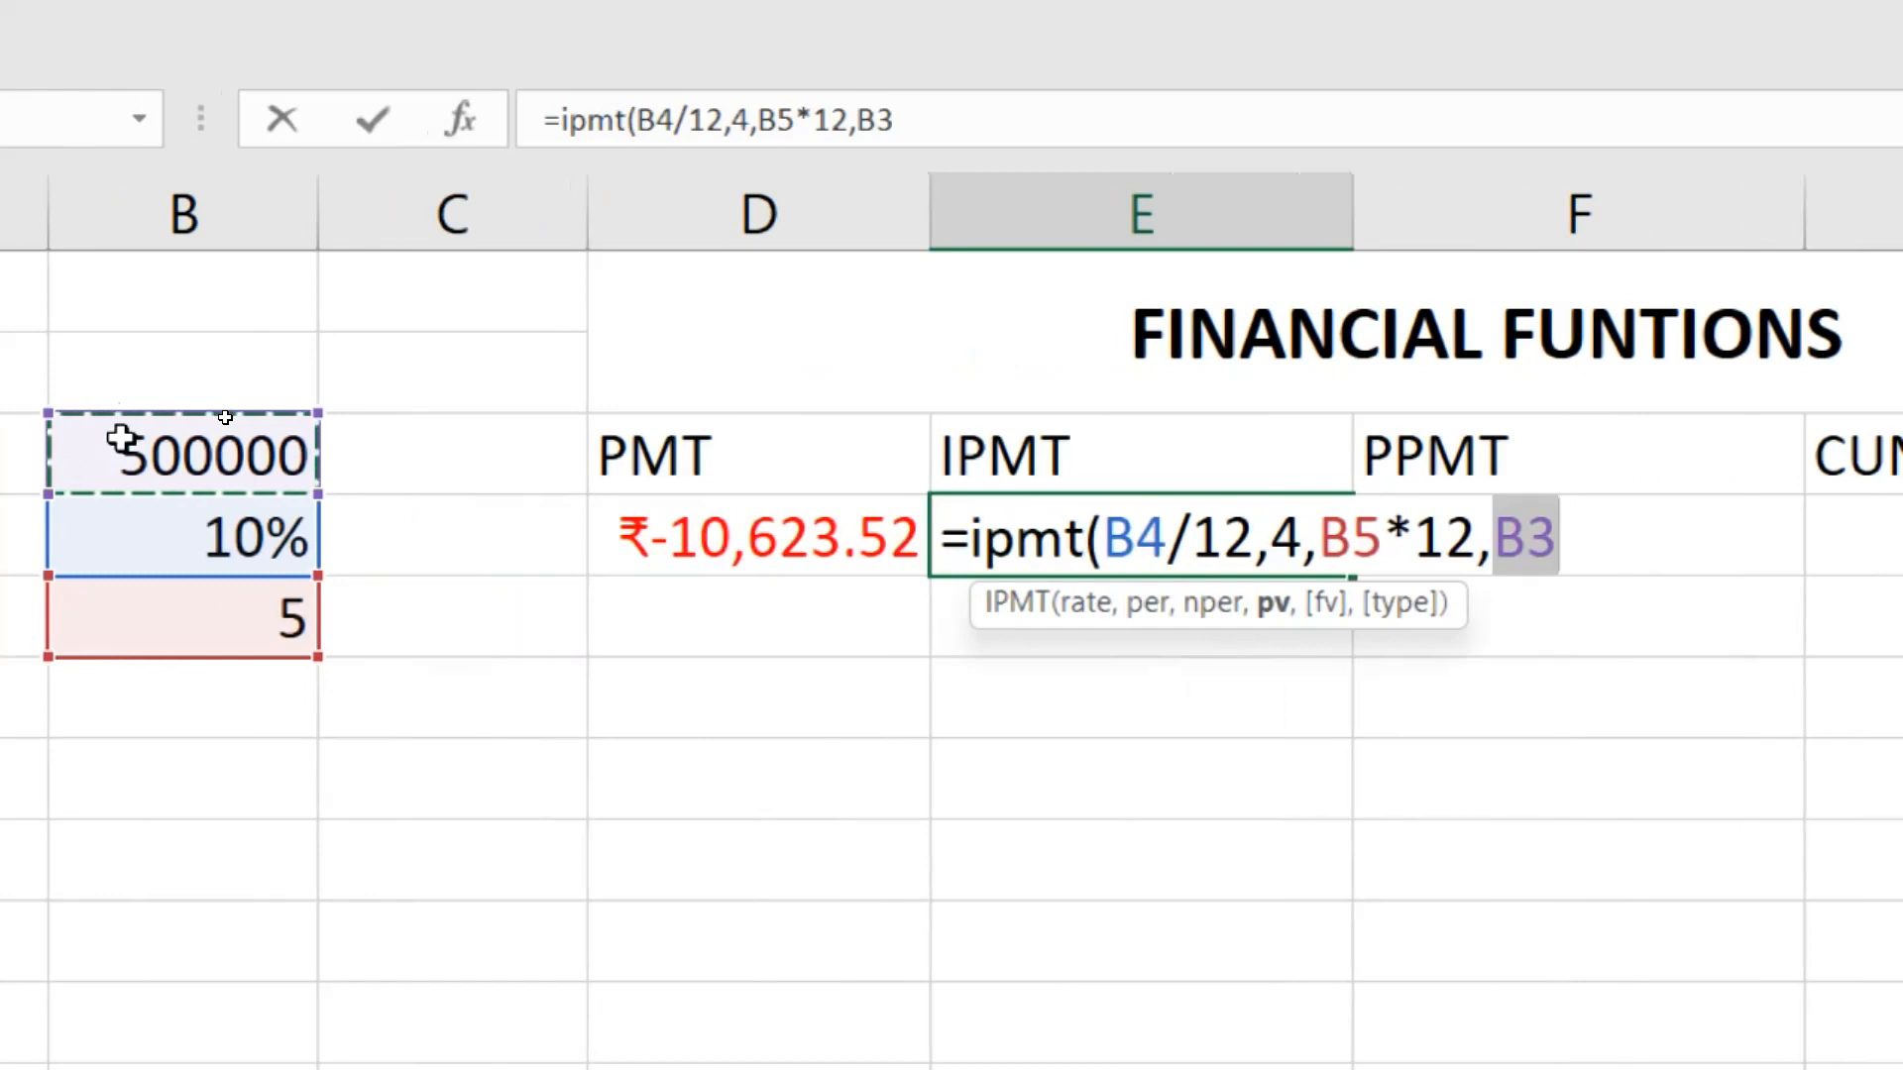
type(")")
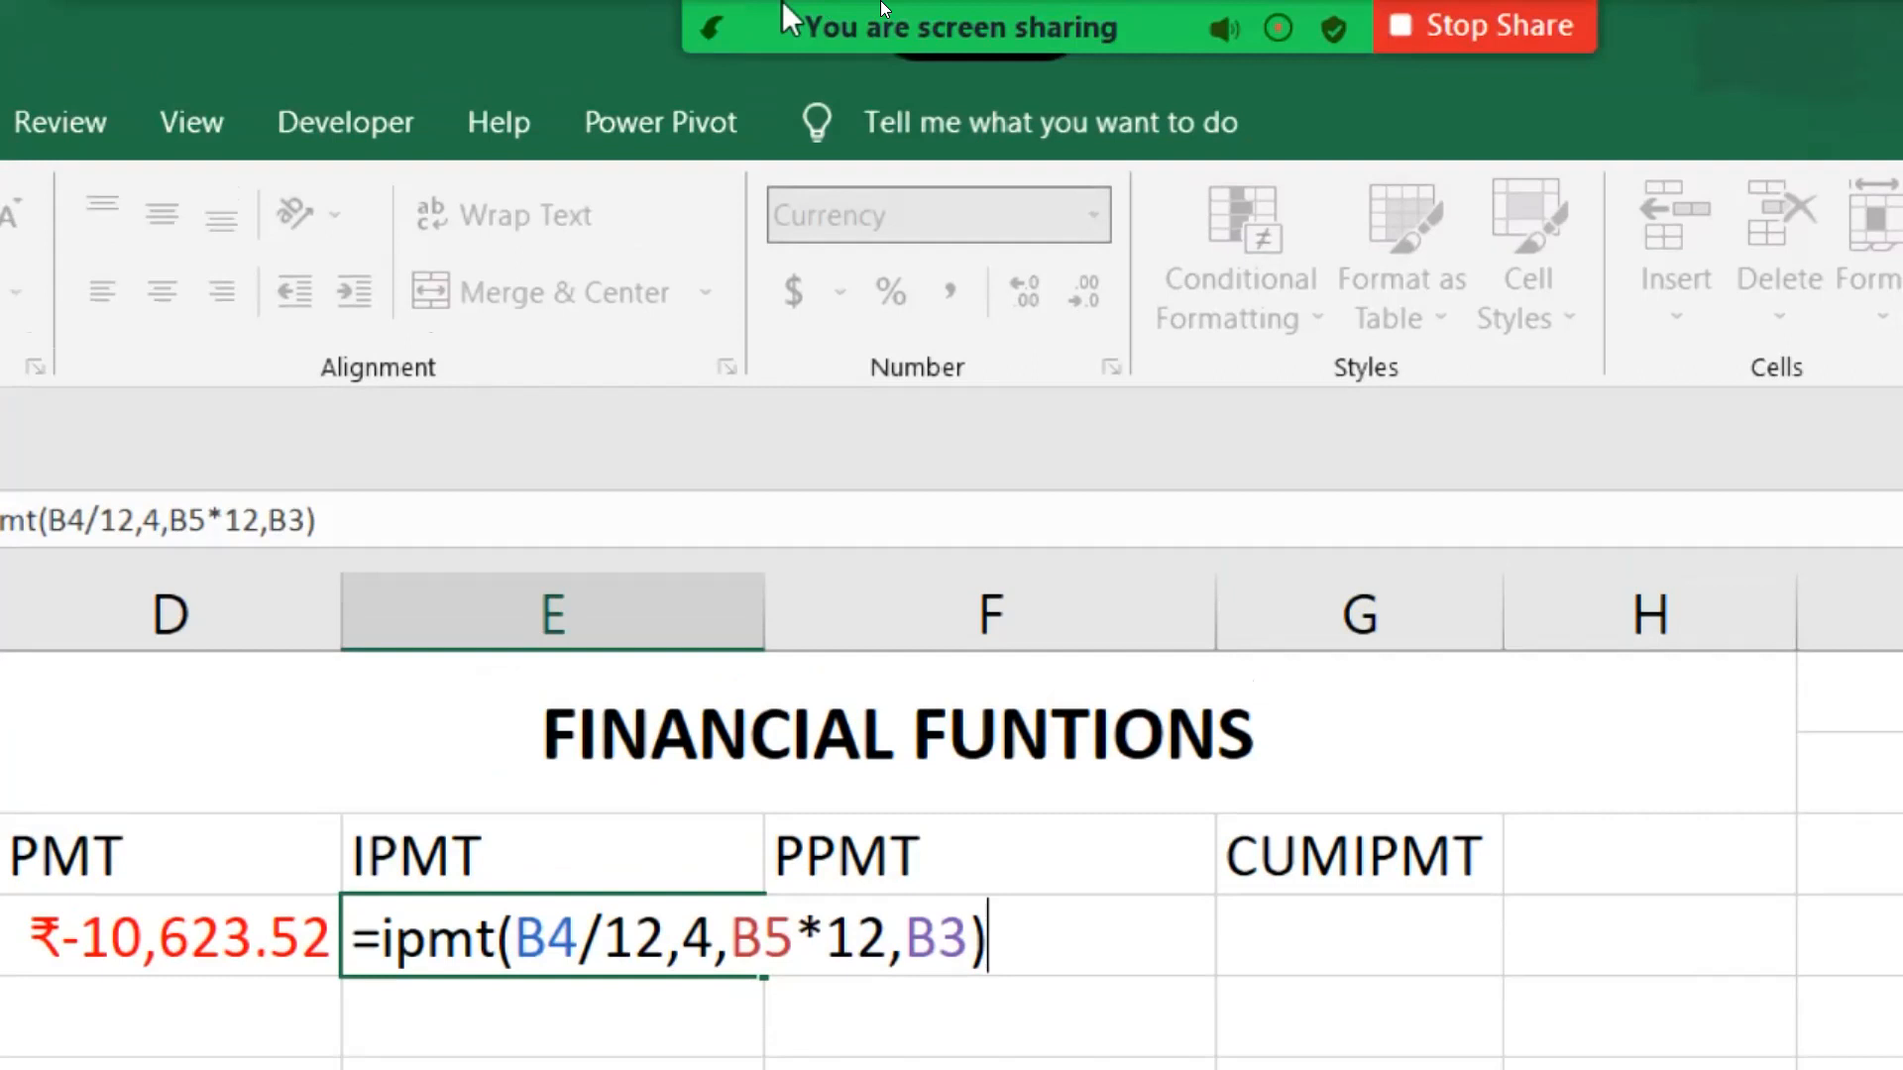
key("Return")
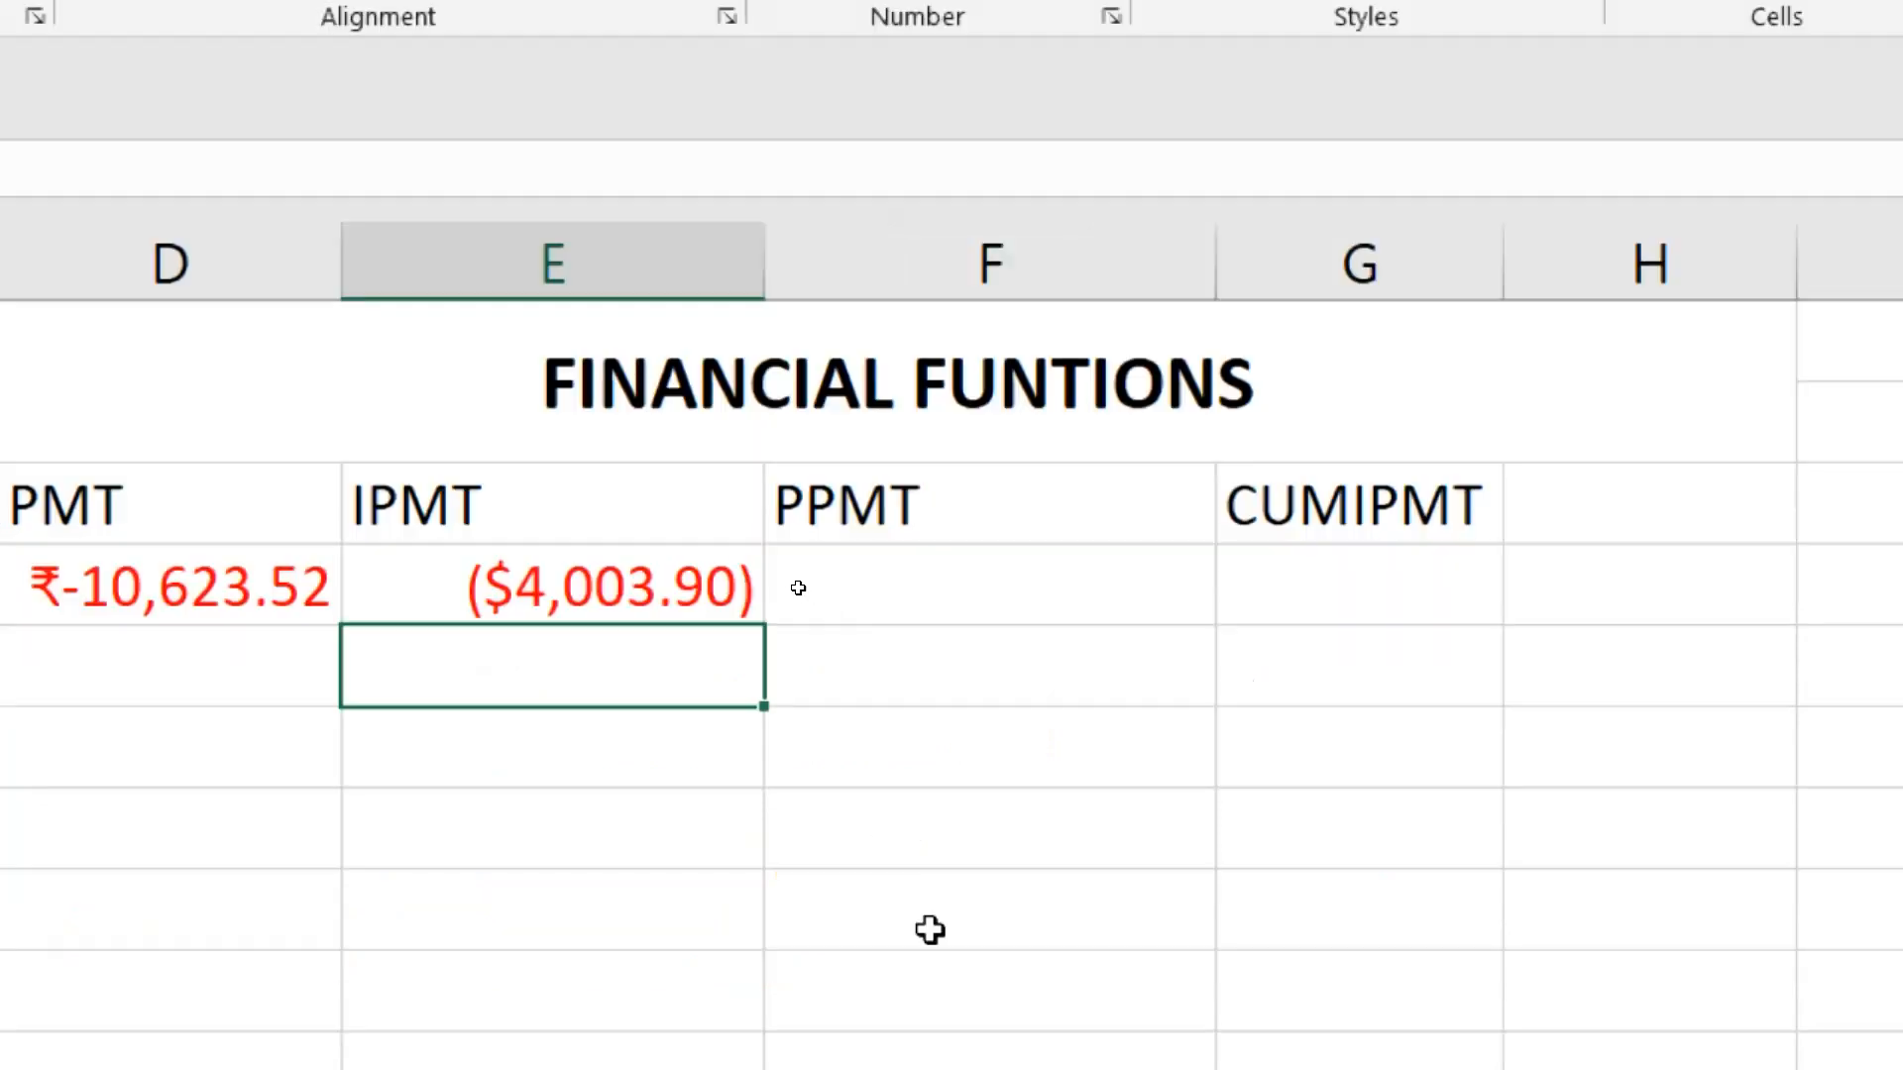
left_click(512, 942)
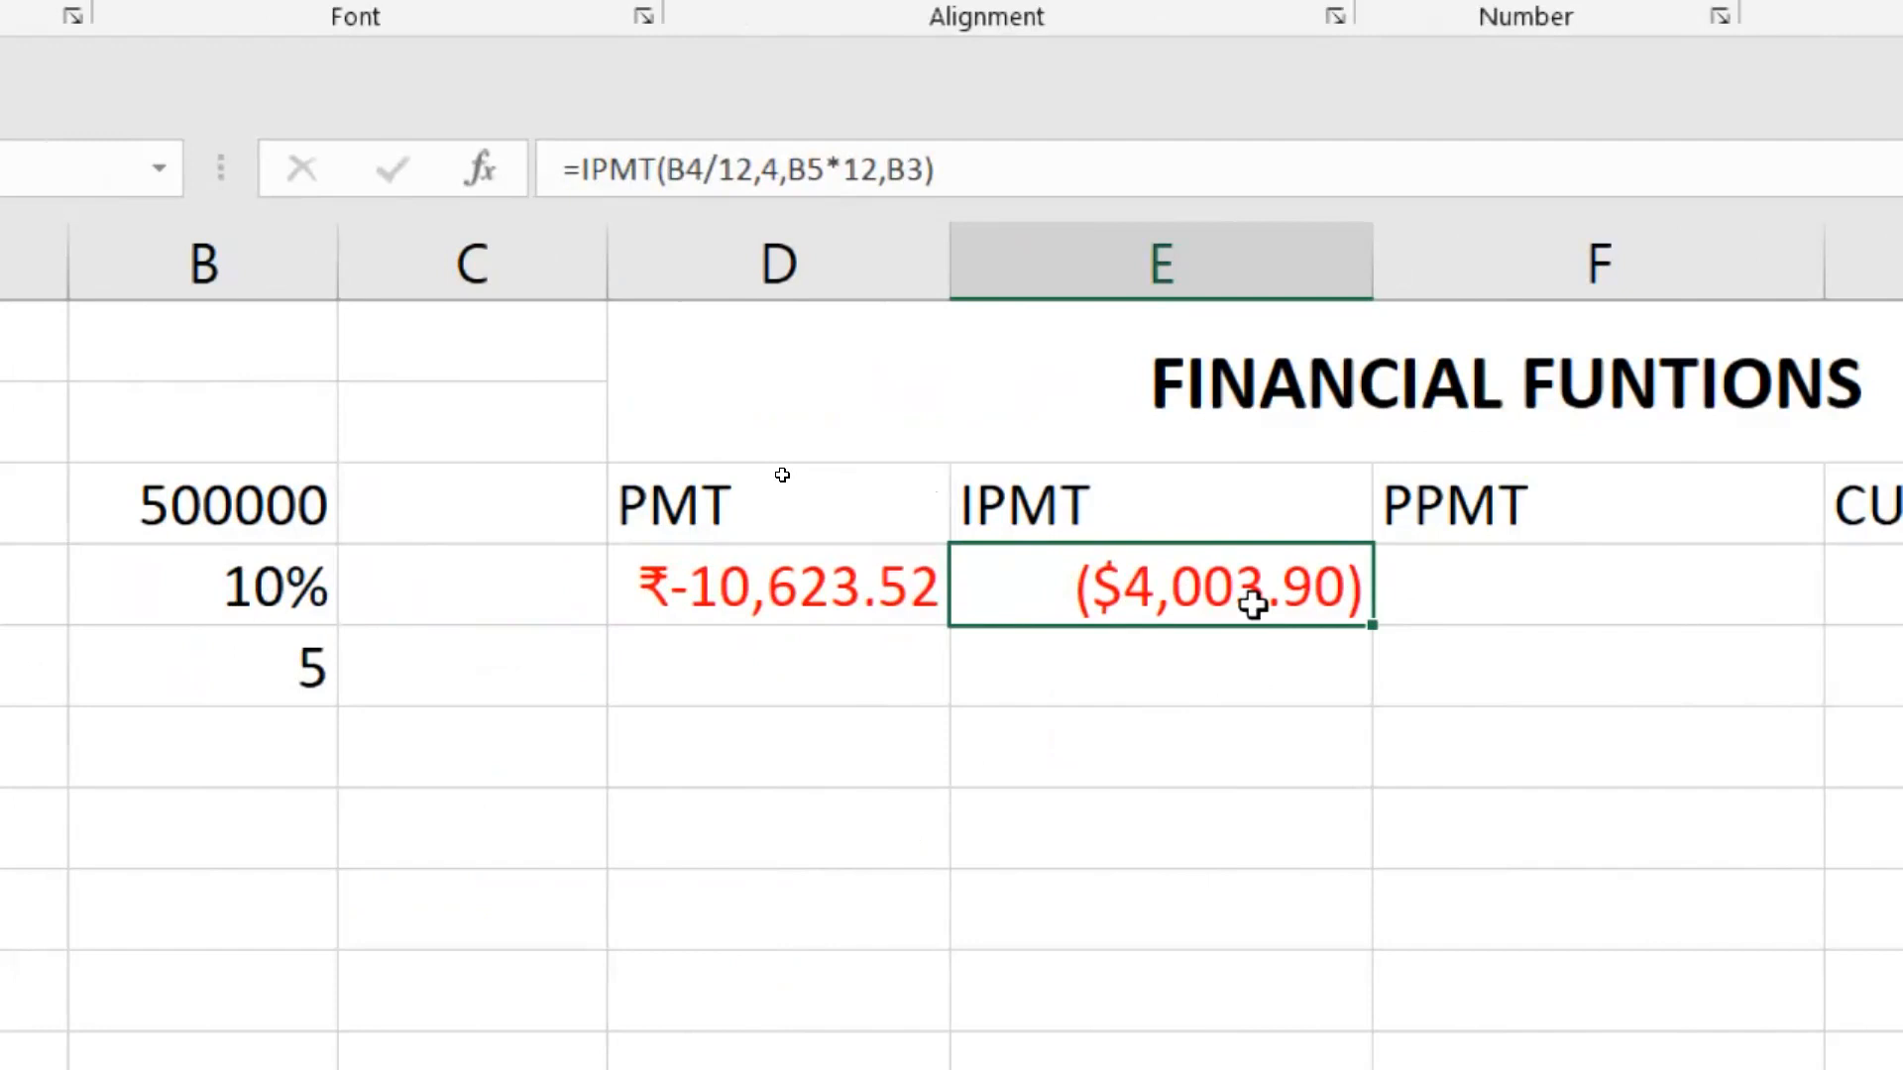
double_click(1254, 605)
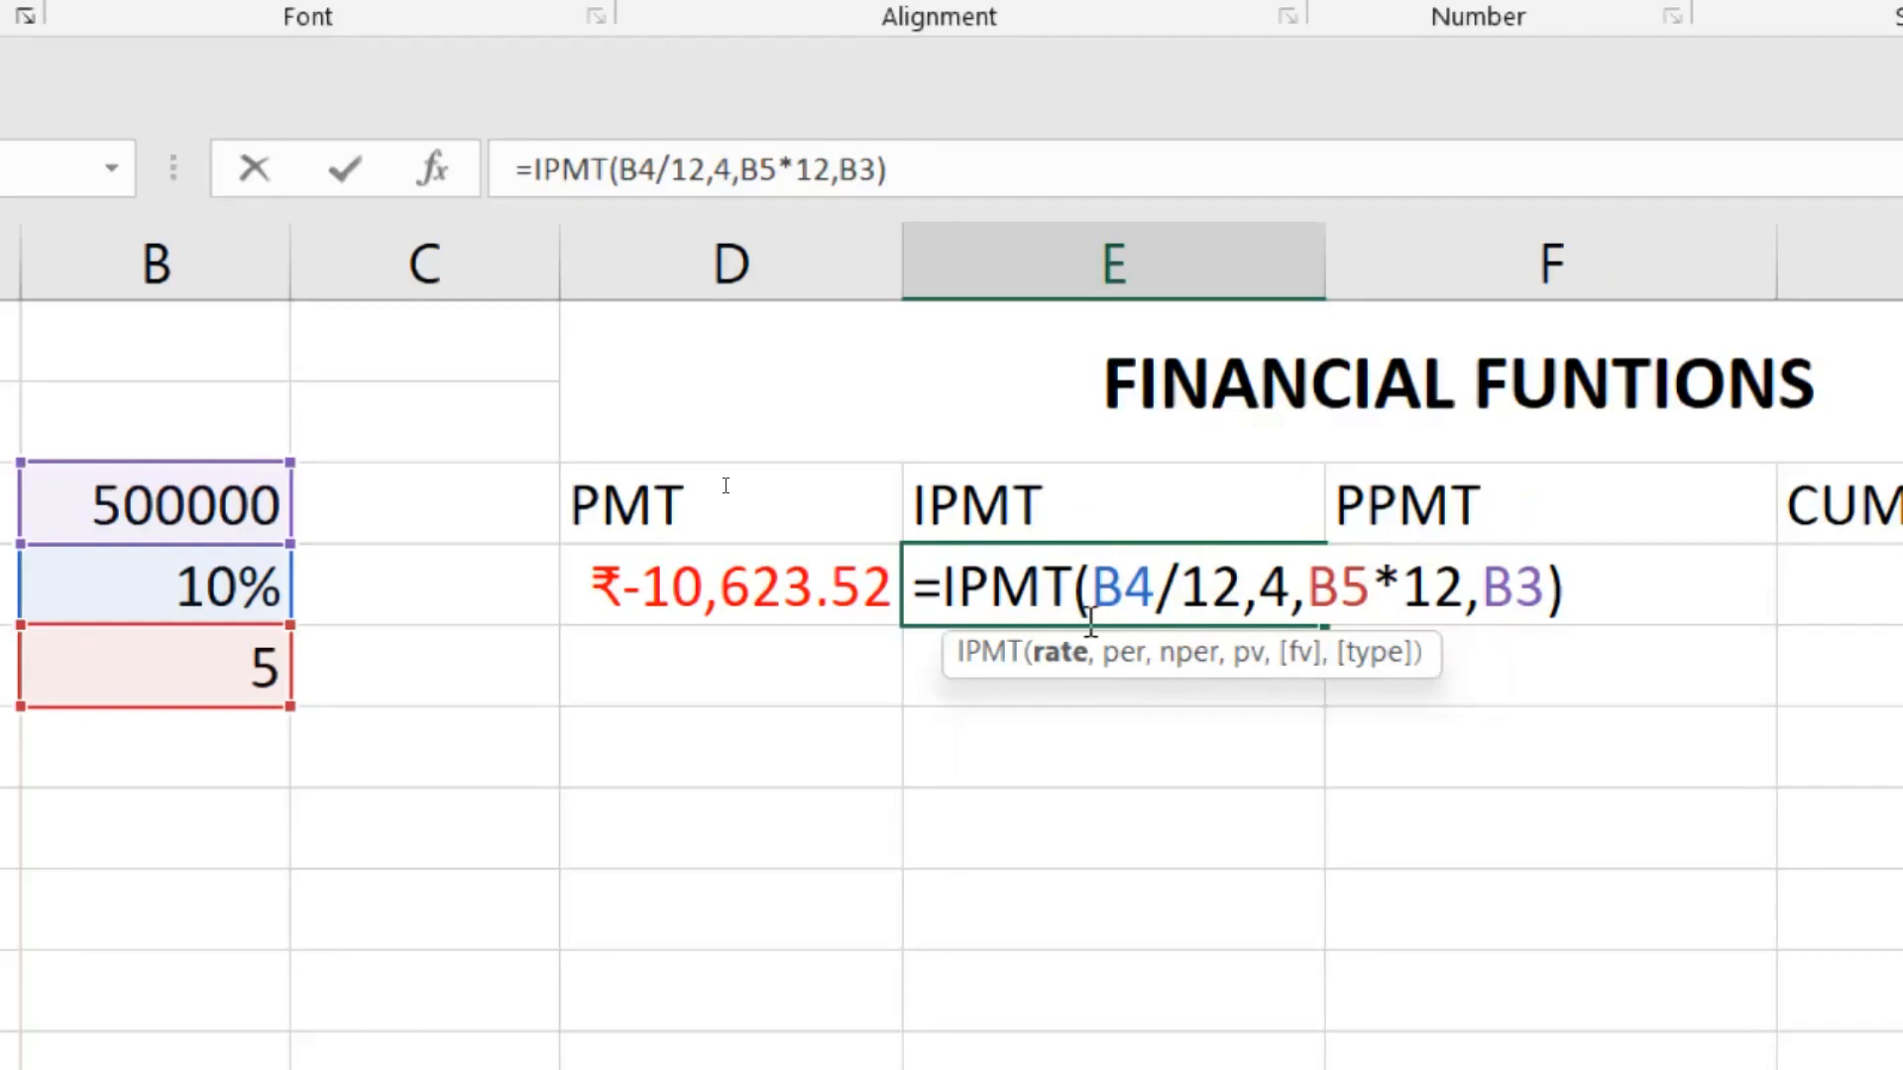
key("Return")
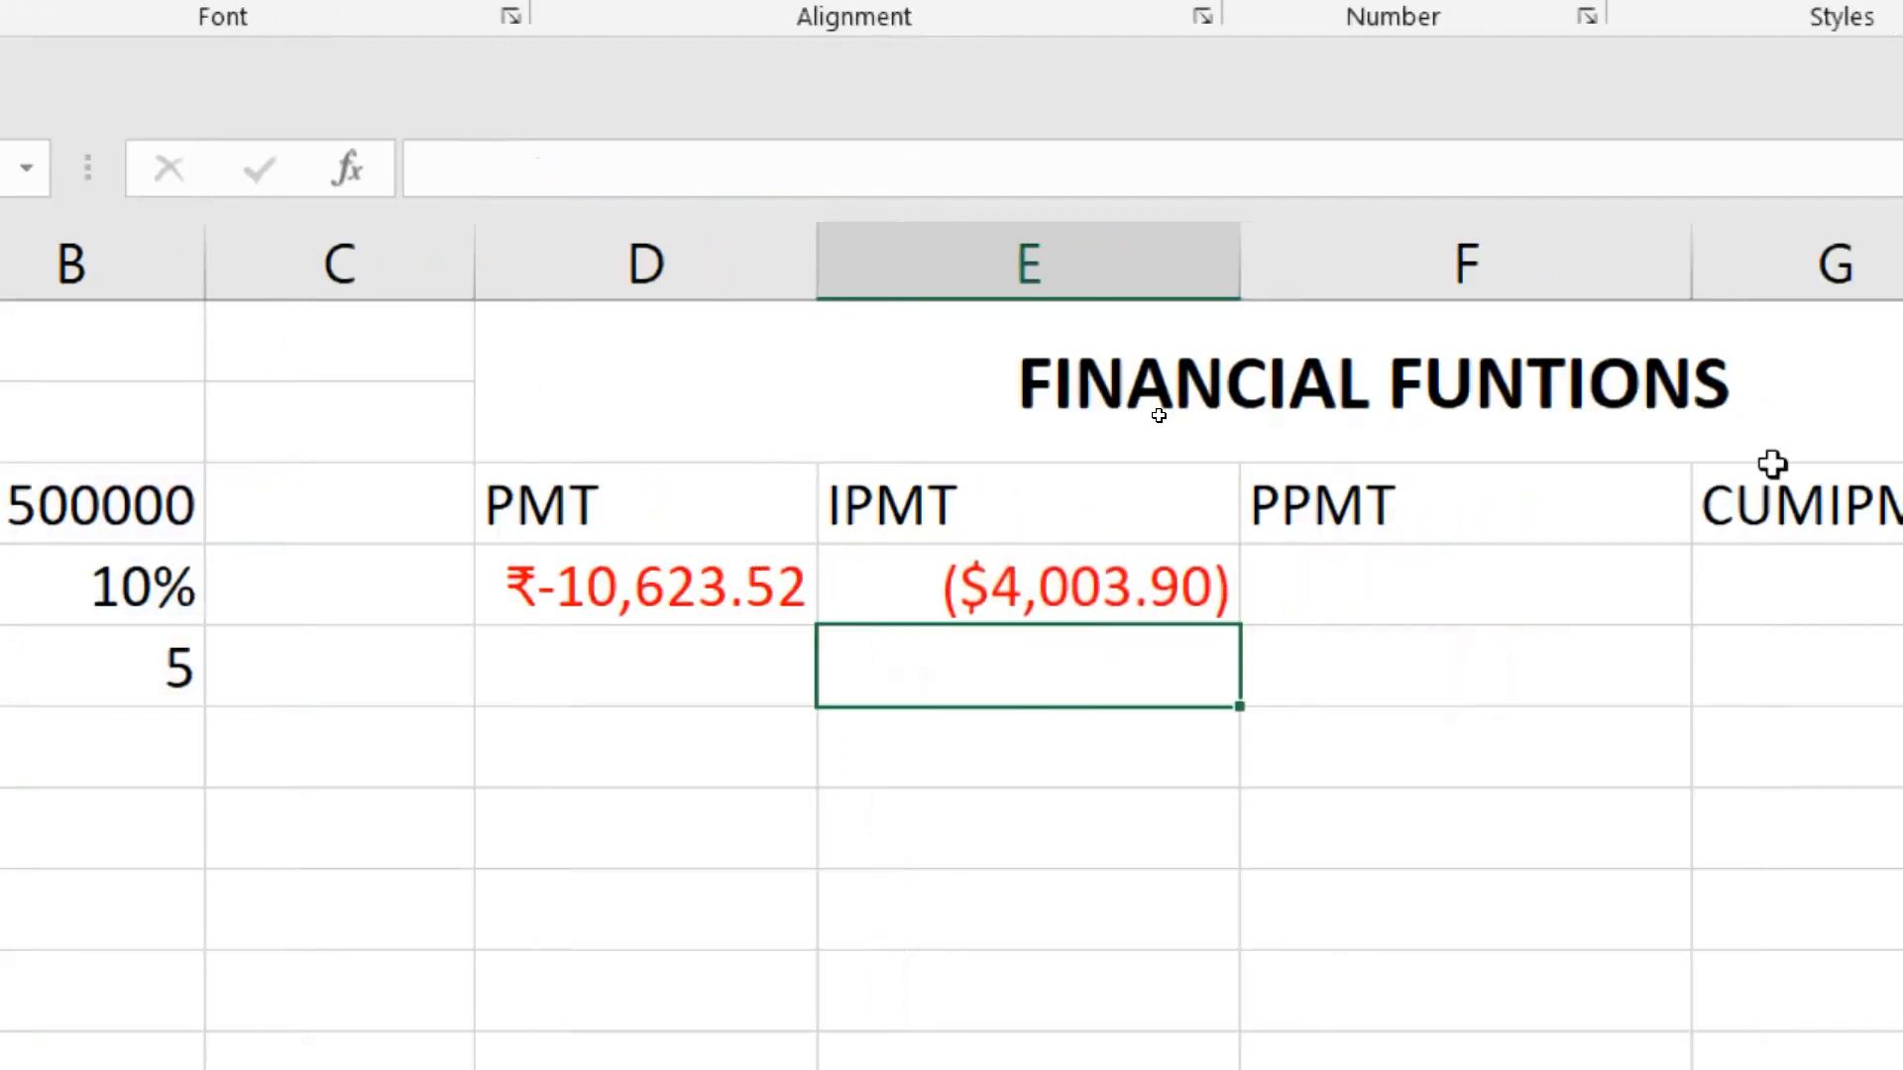
Step: Calculate the principal portion of the fourth monthly payment in F4 with the formula =PPMT(B4/12,4,B5*12,B3)
left_click(1272, 593)
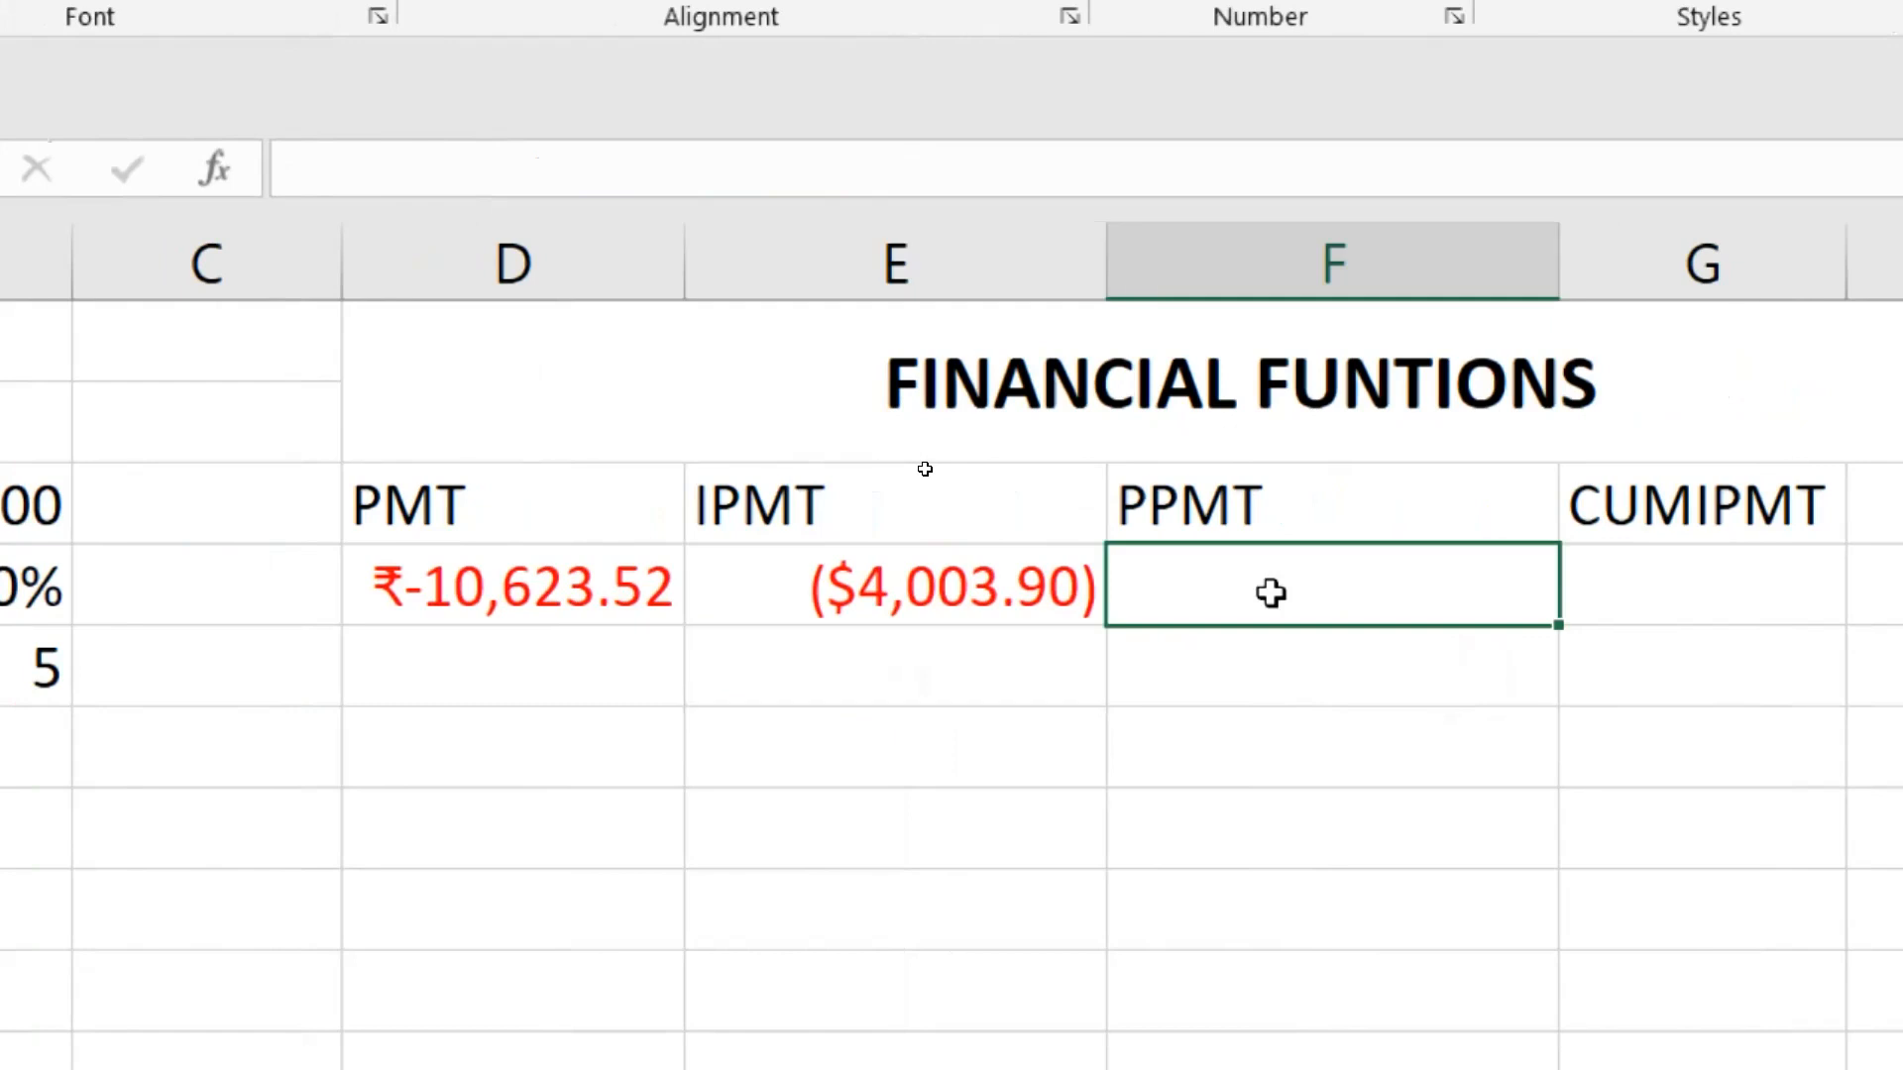
type("=ppmt")
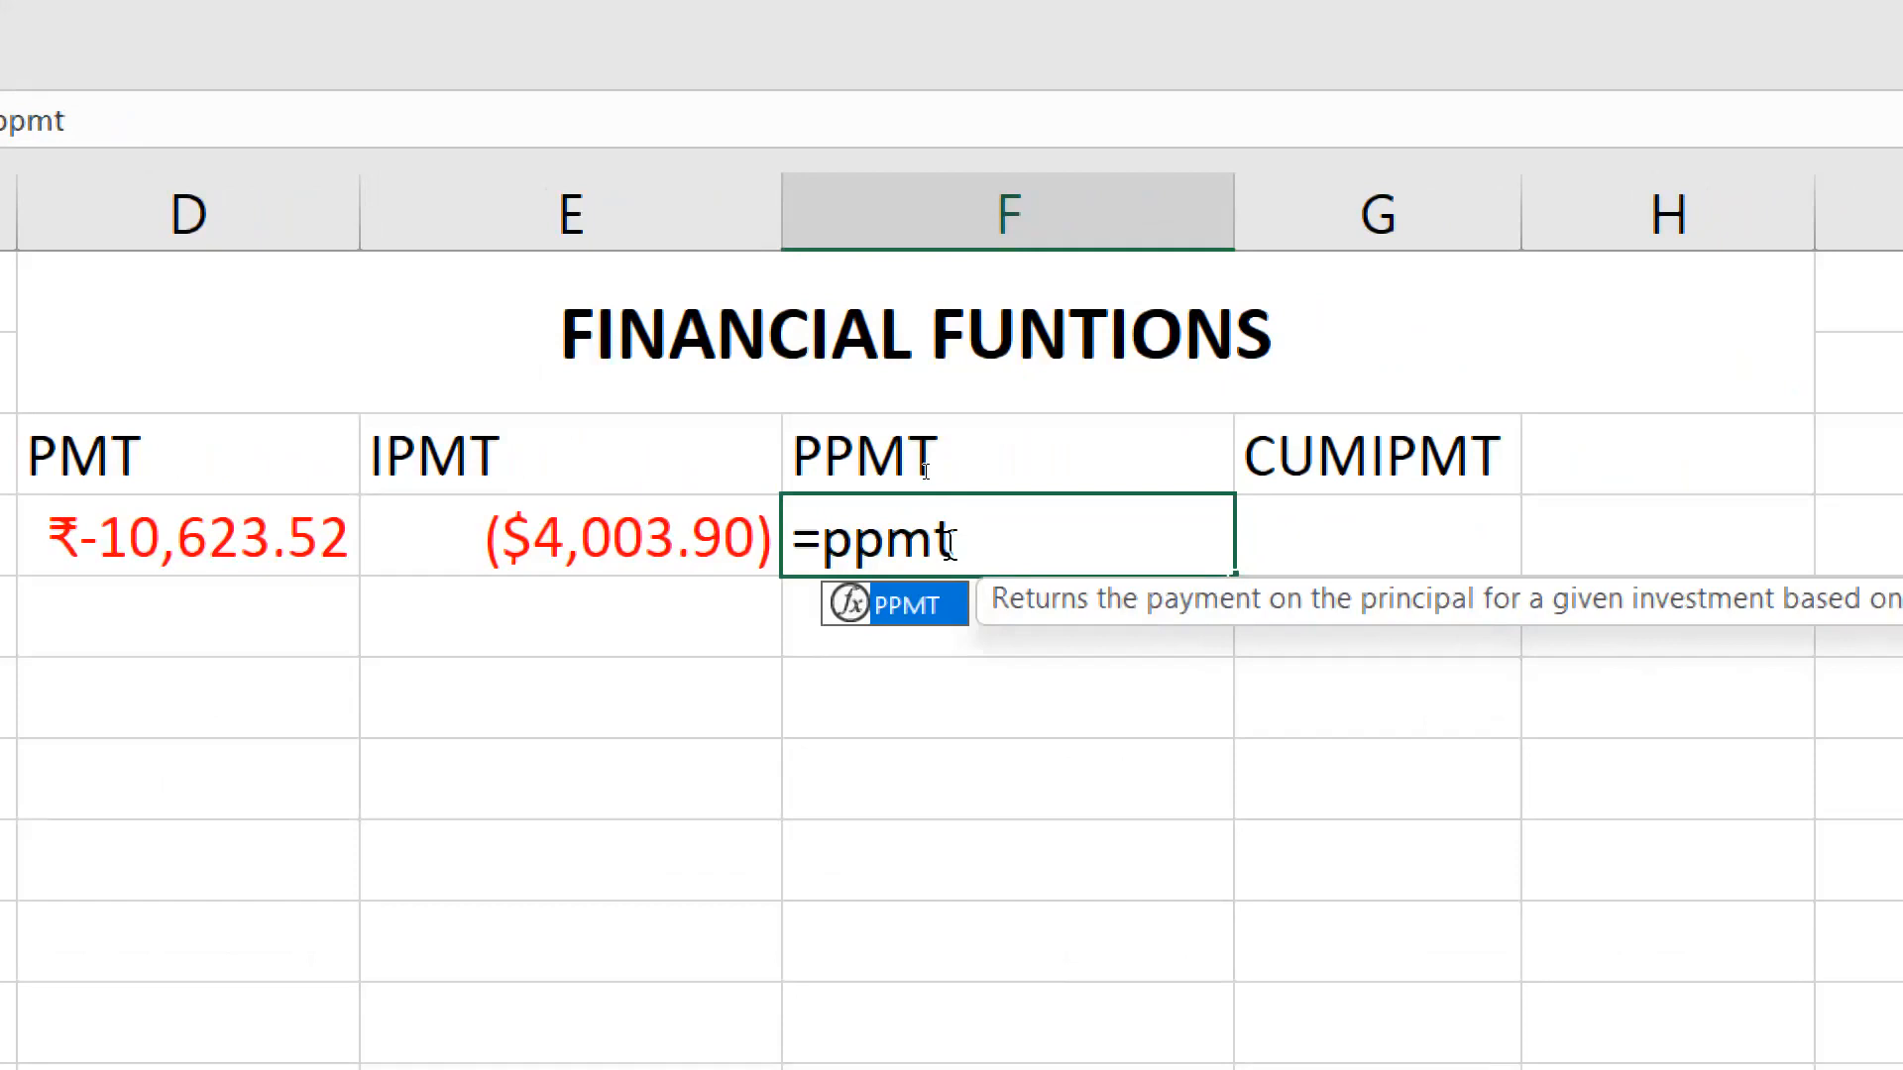
type("(")
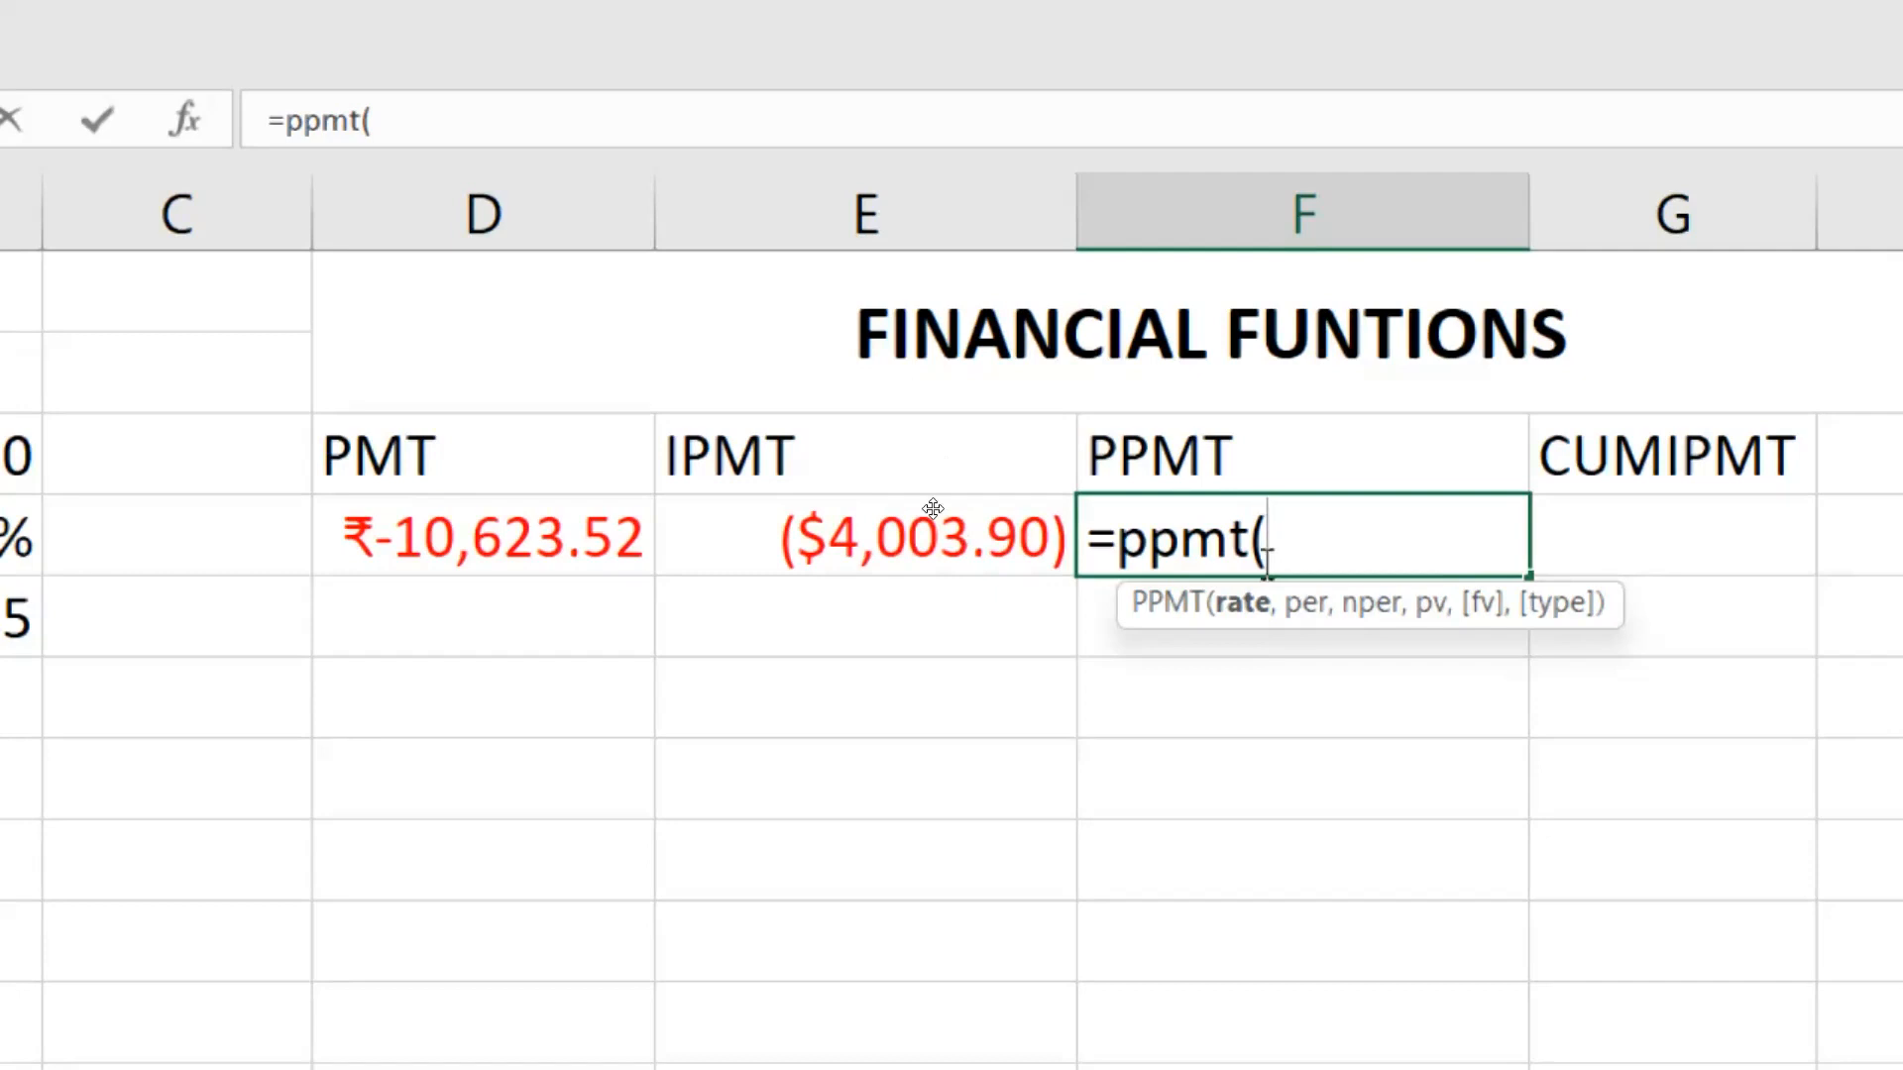
left_click(455, 540)
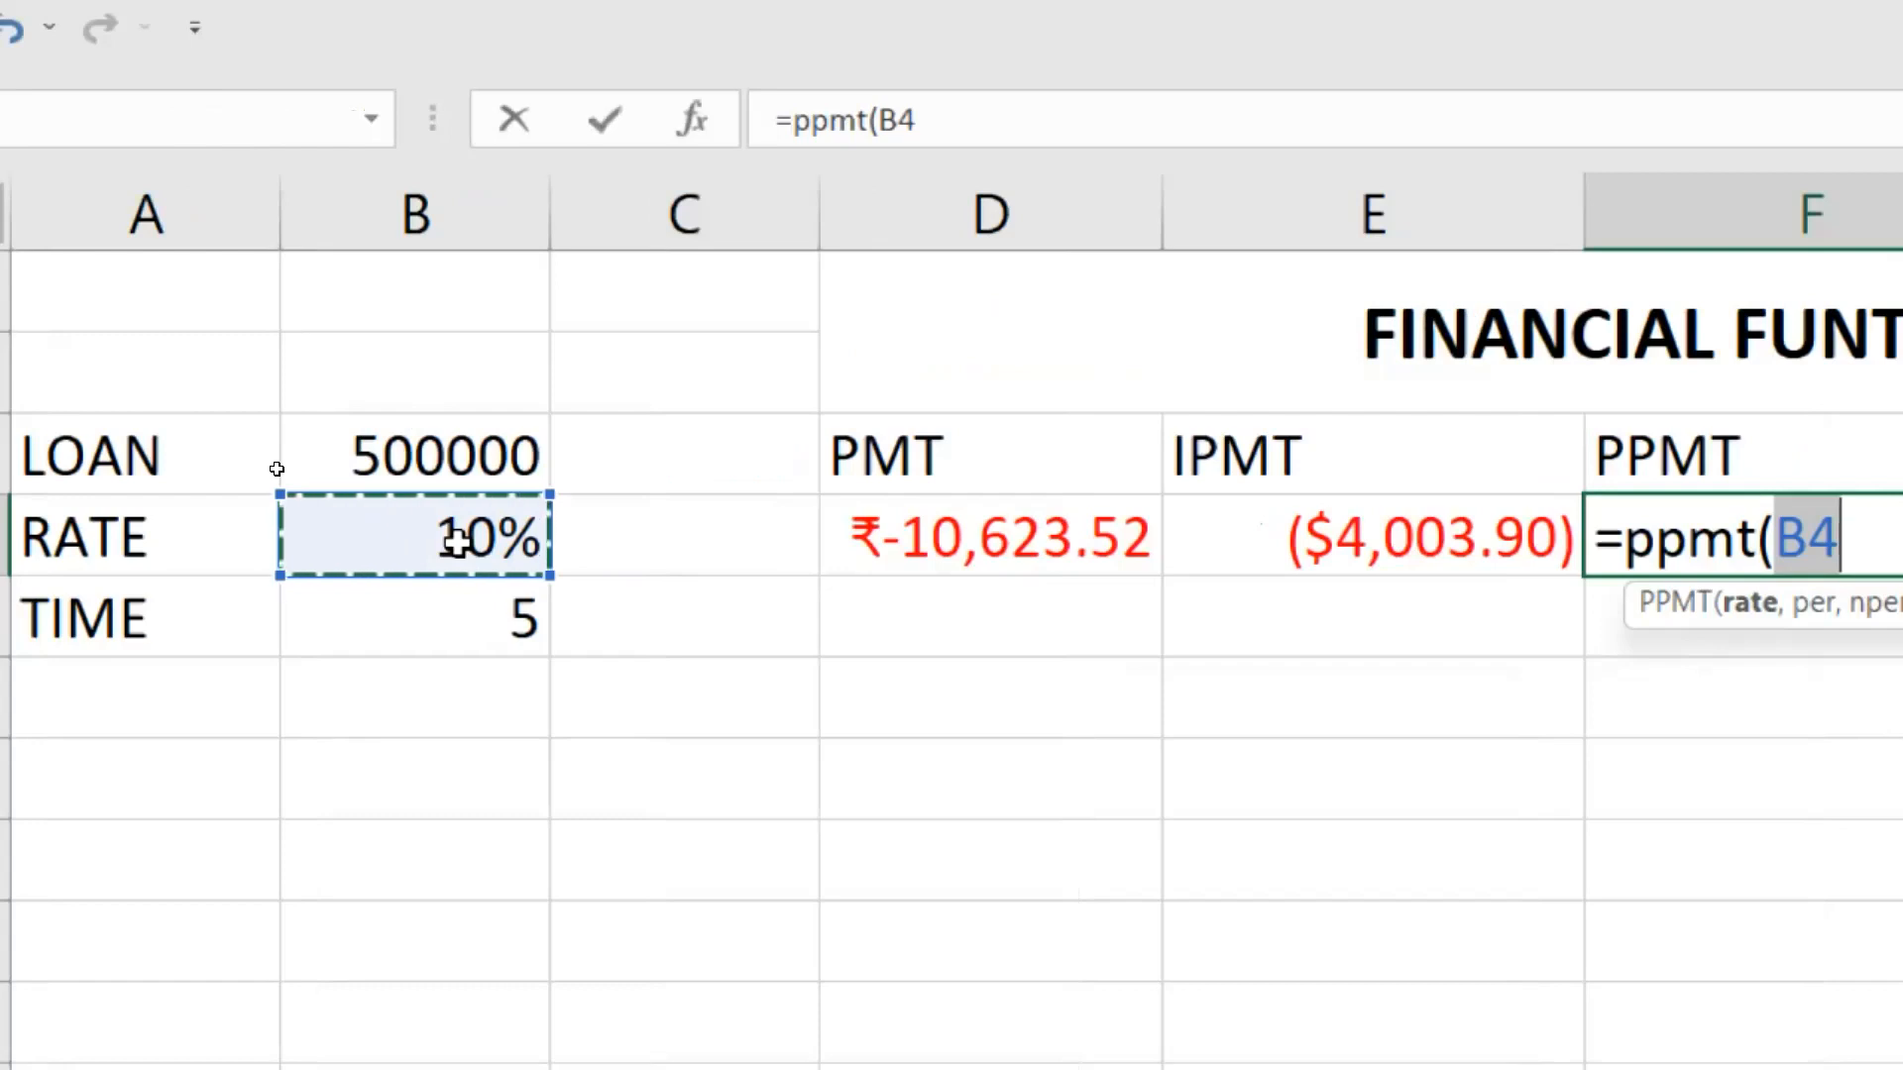
type("/12,")
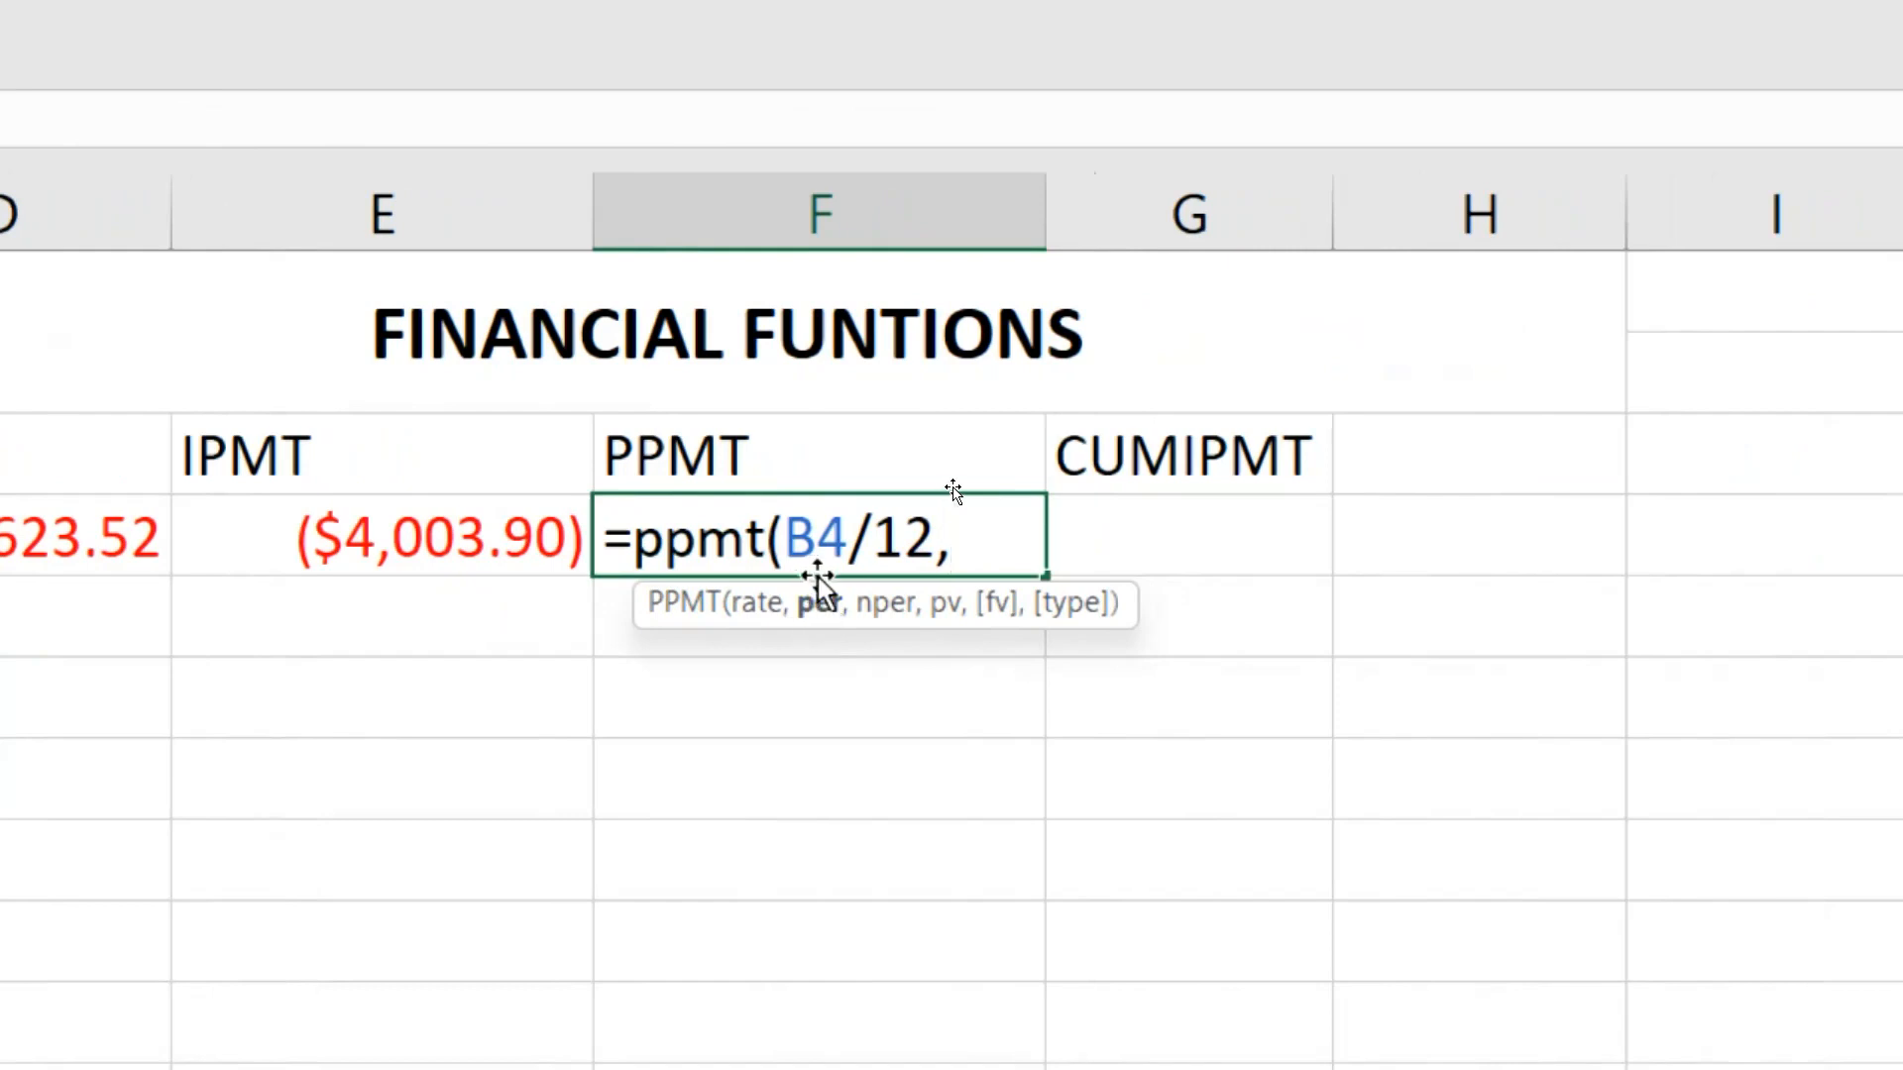
type("4")
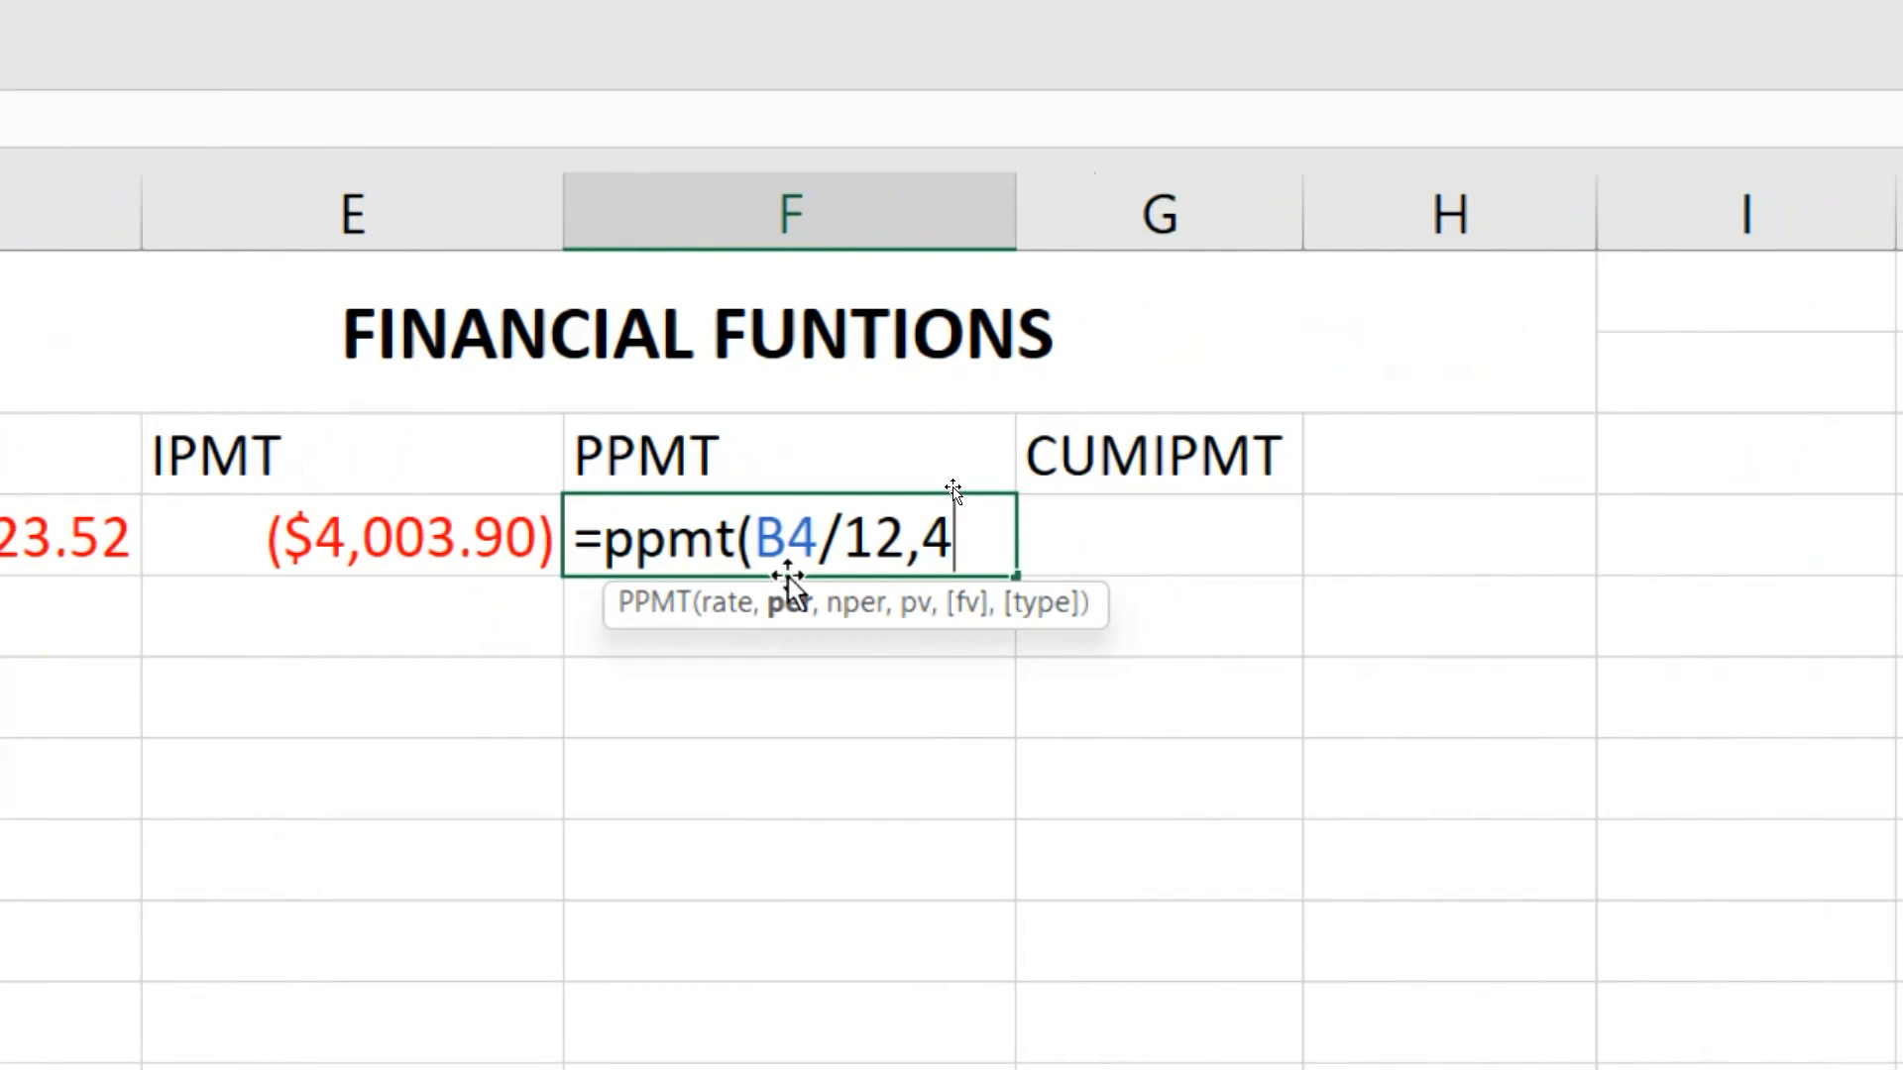
type(",")
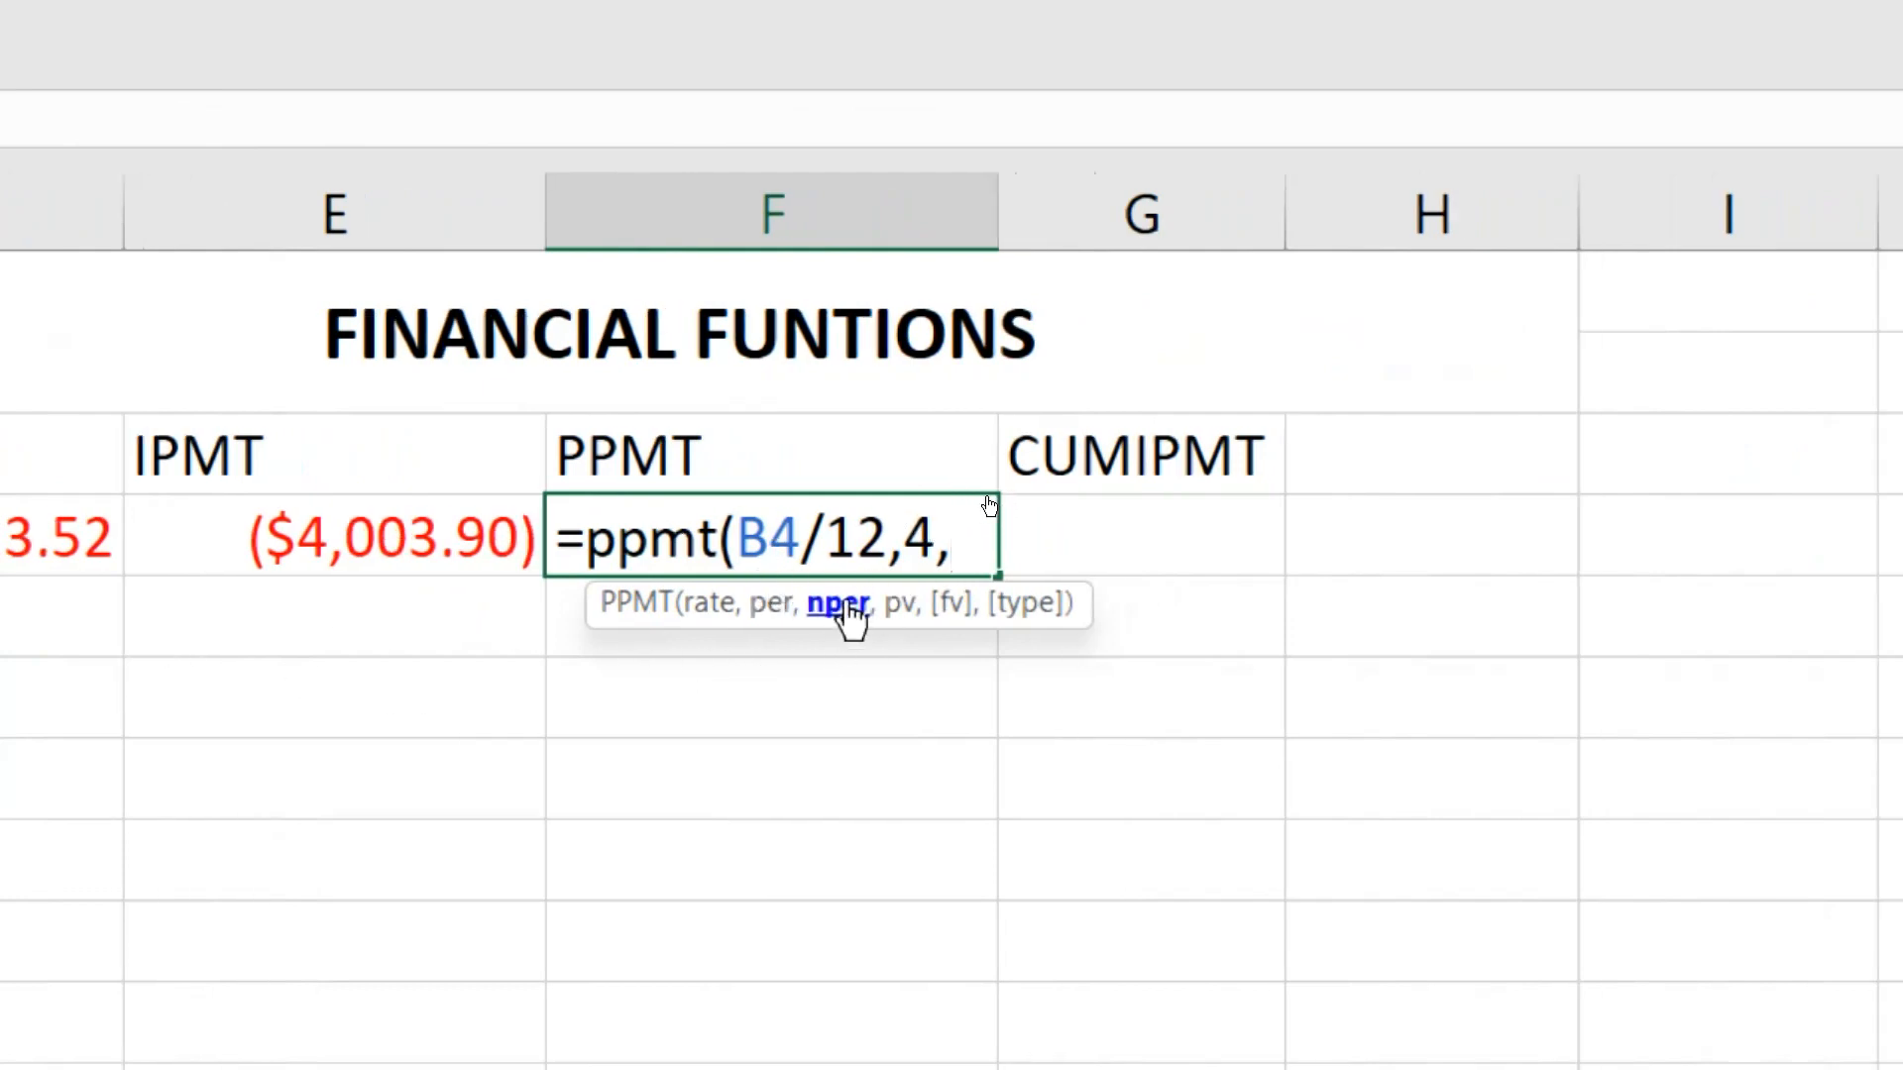
left_click(117, 622)
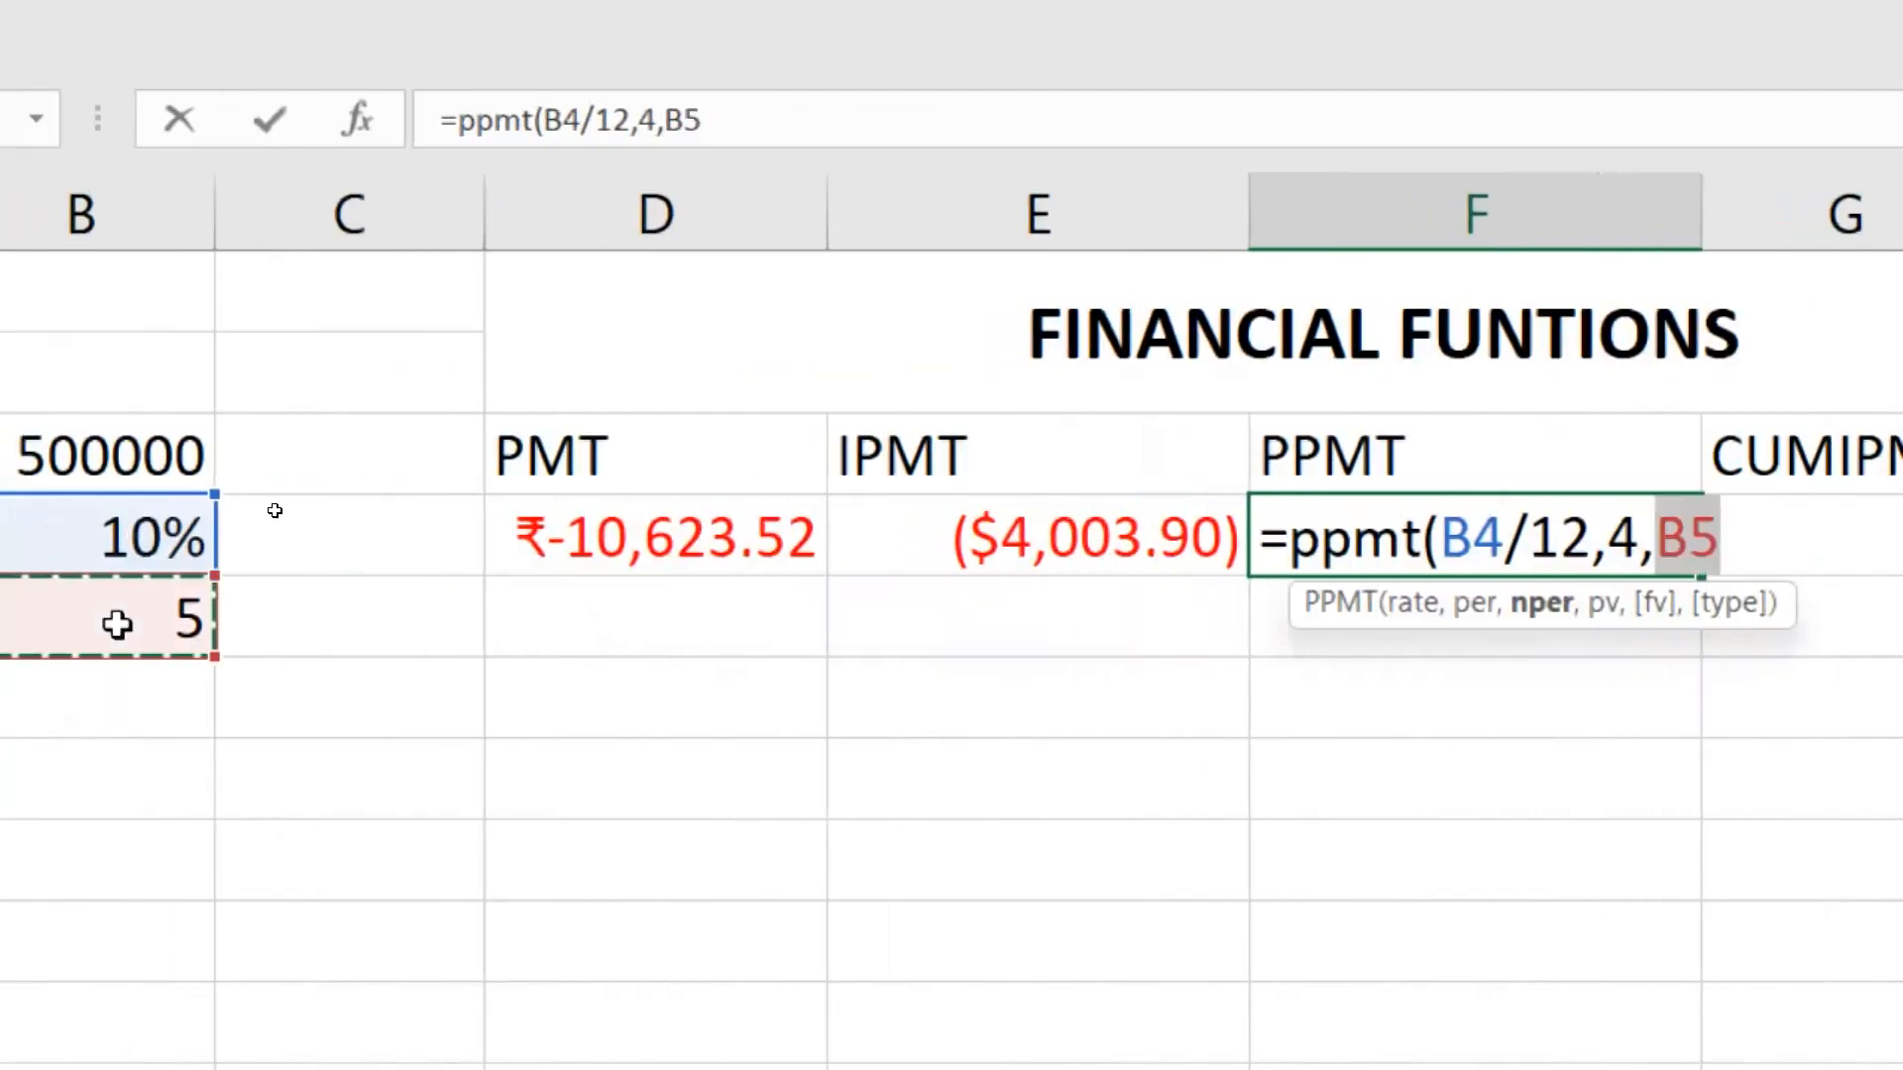
type("*12,")
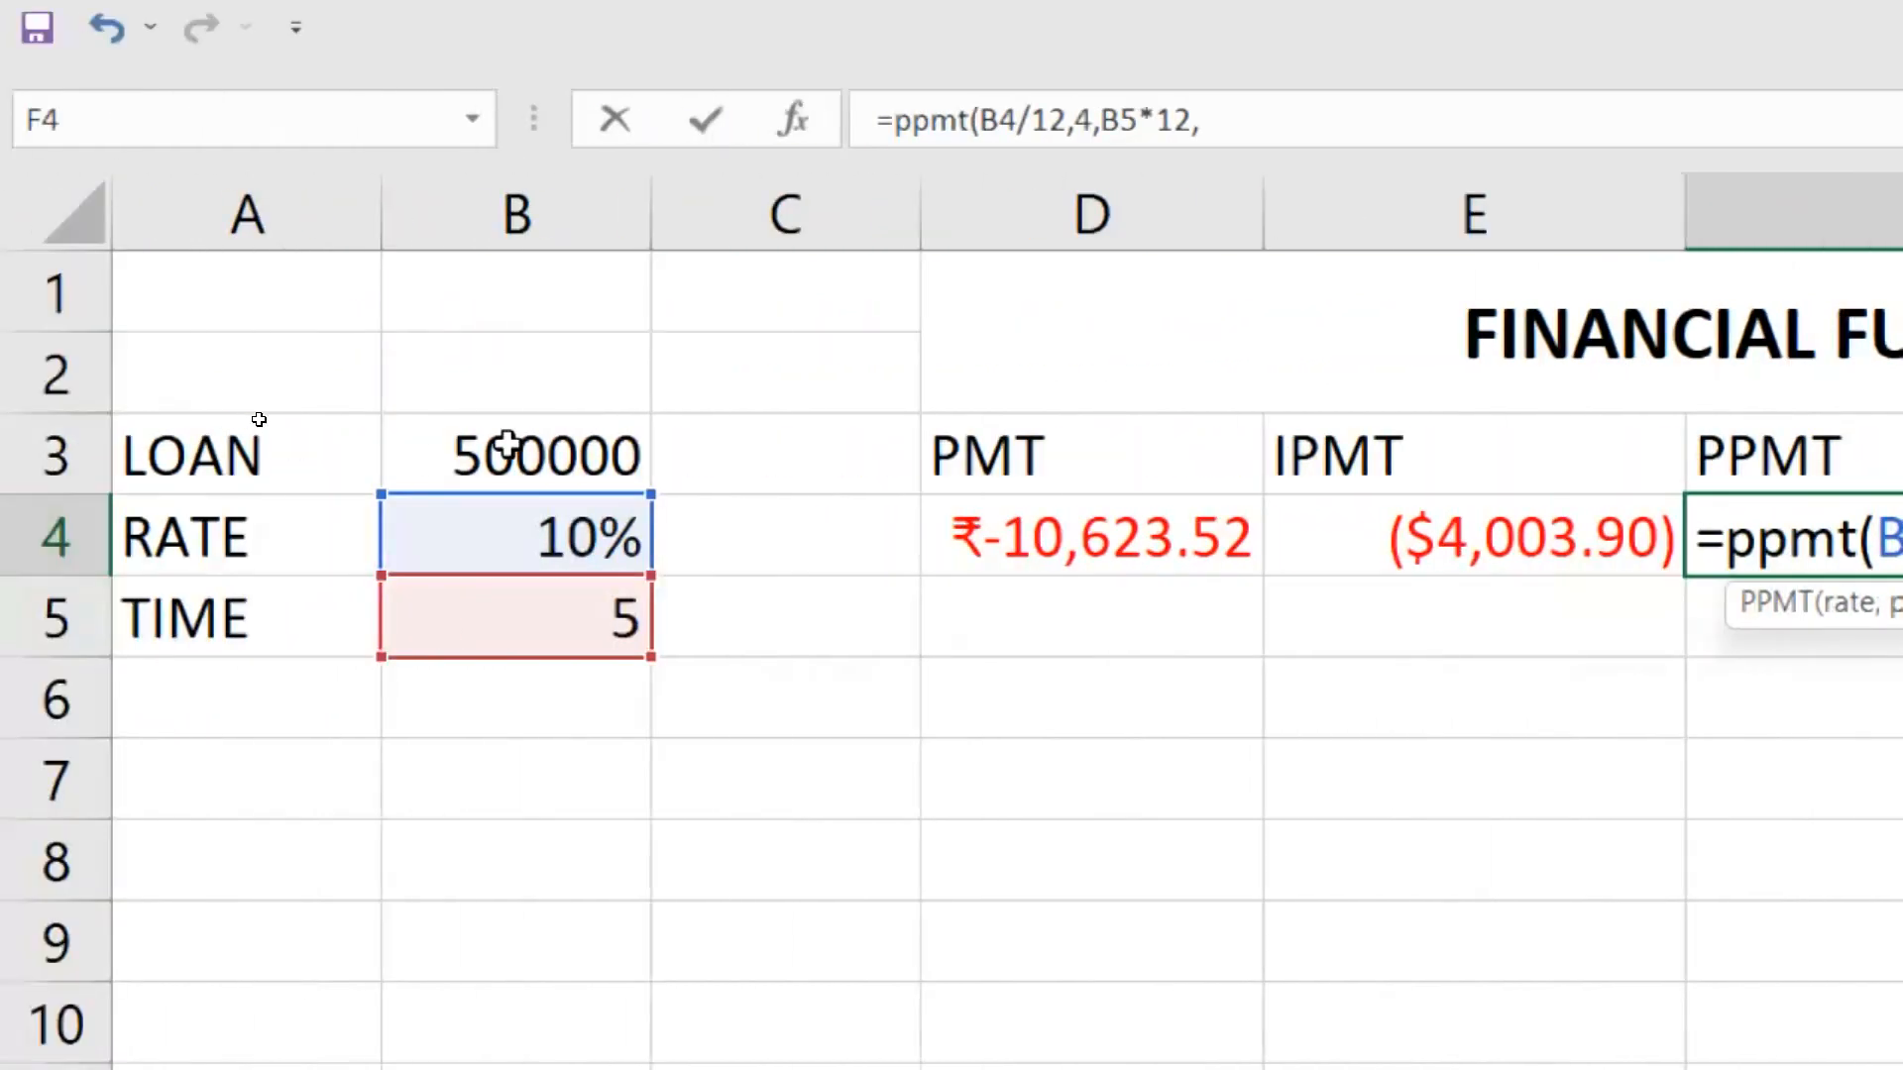
left_click(507, 444)
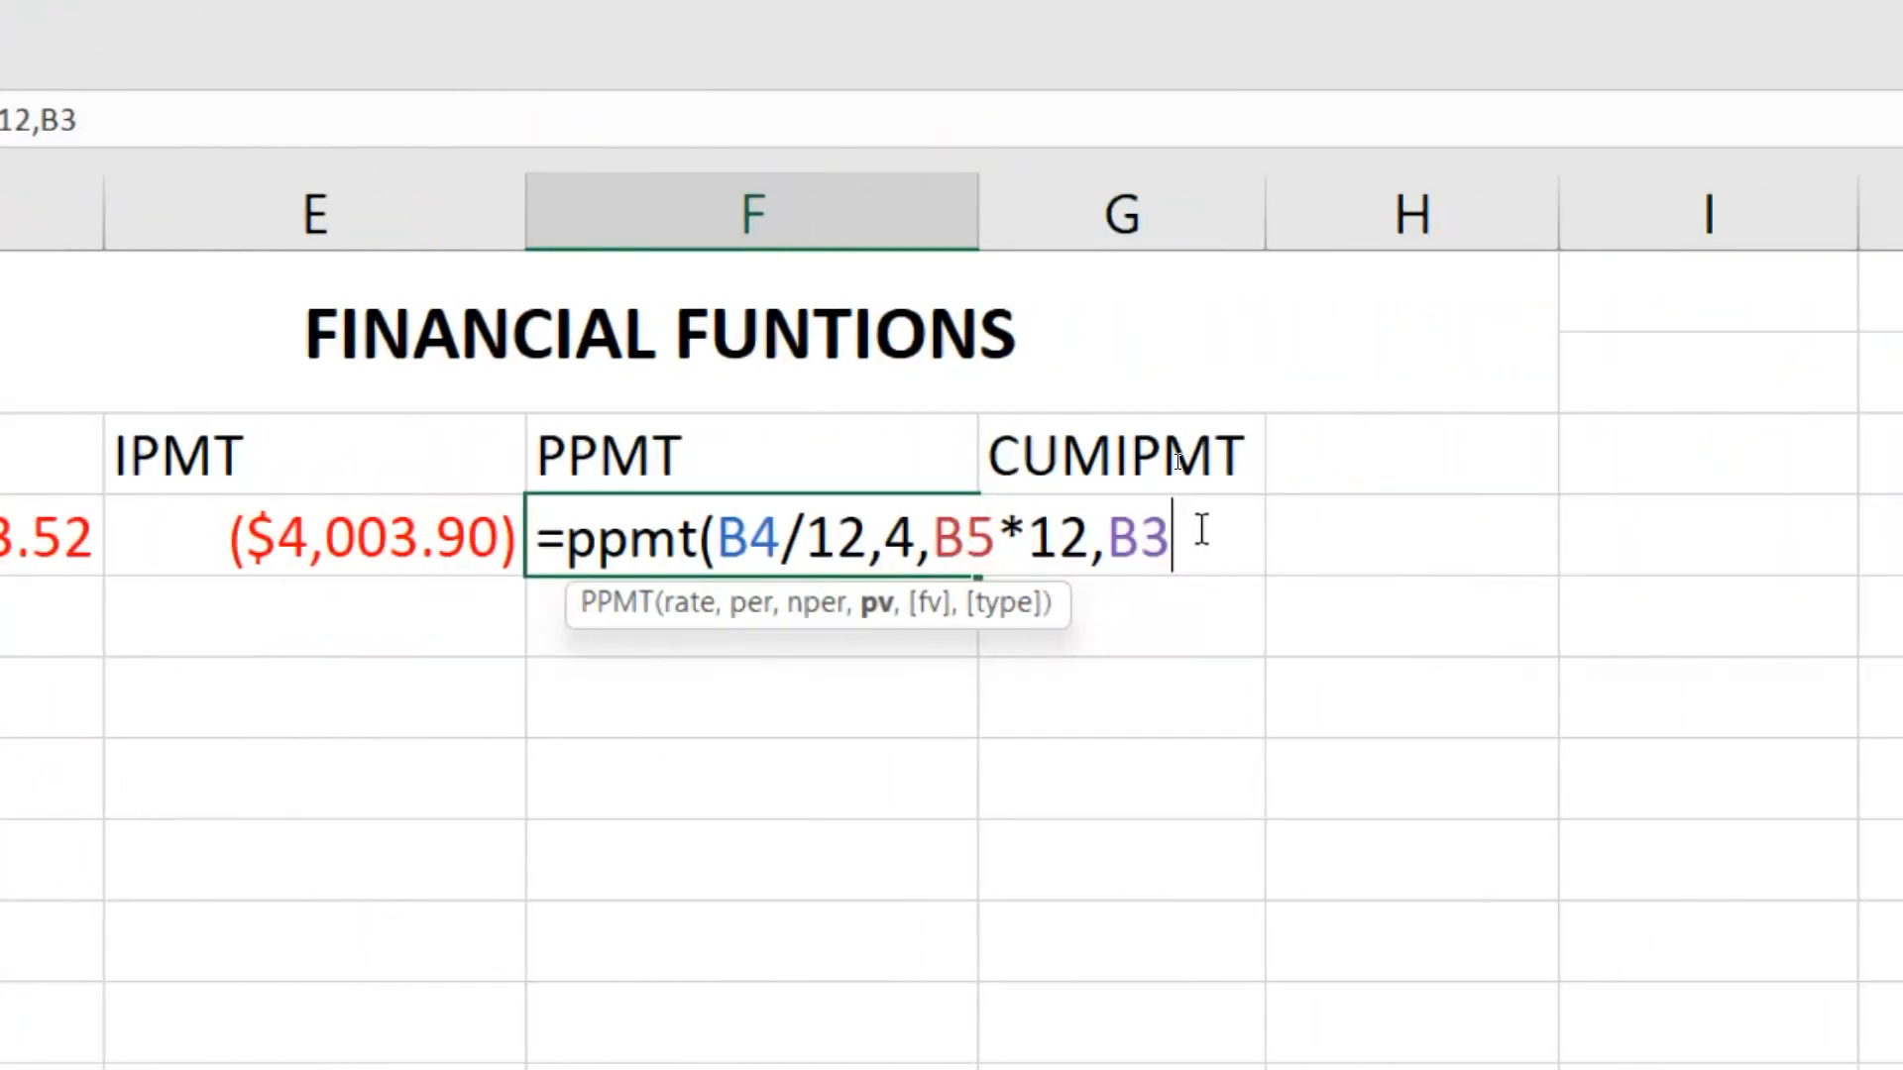
type(")")
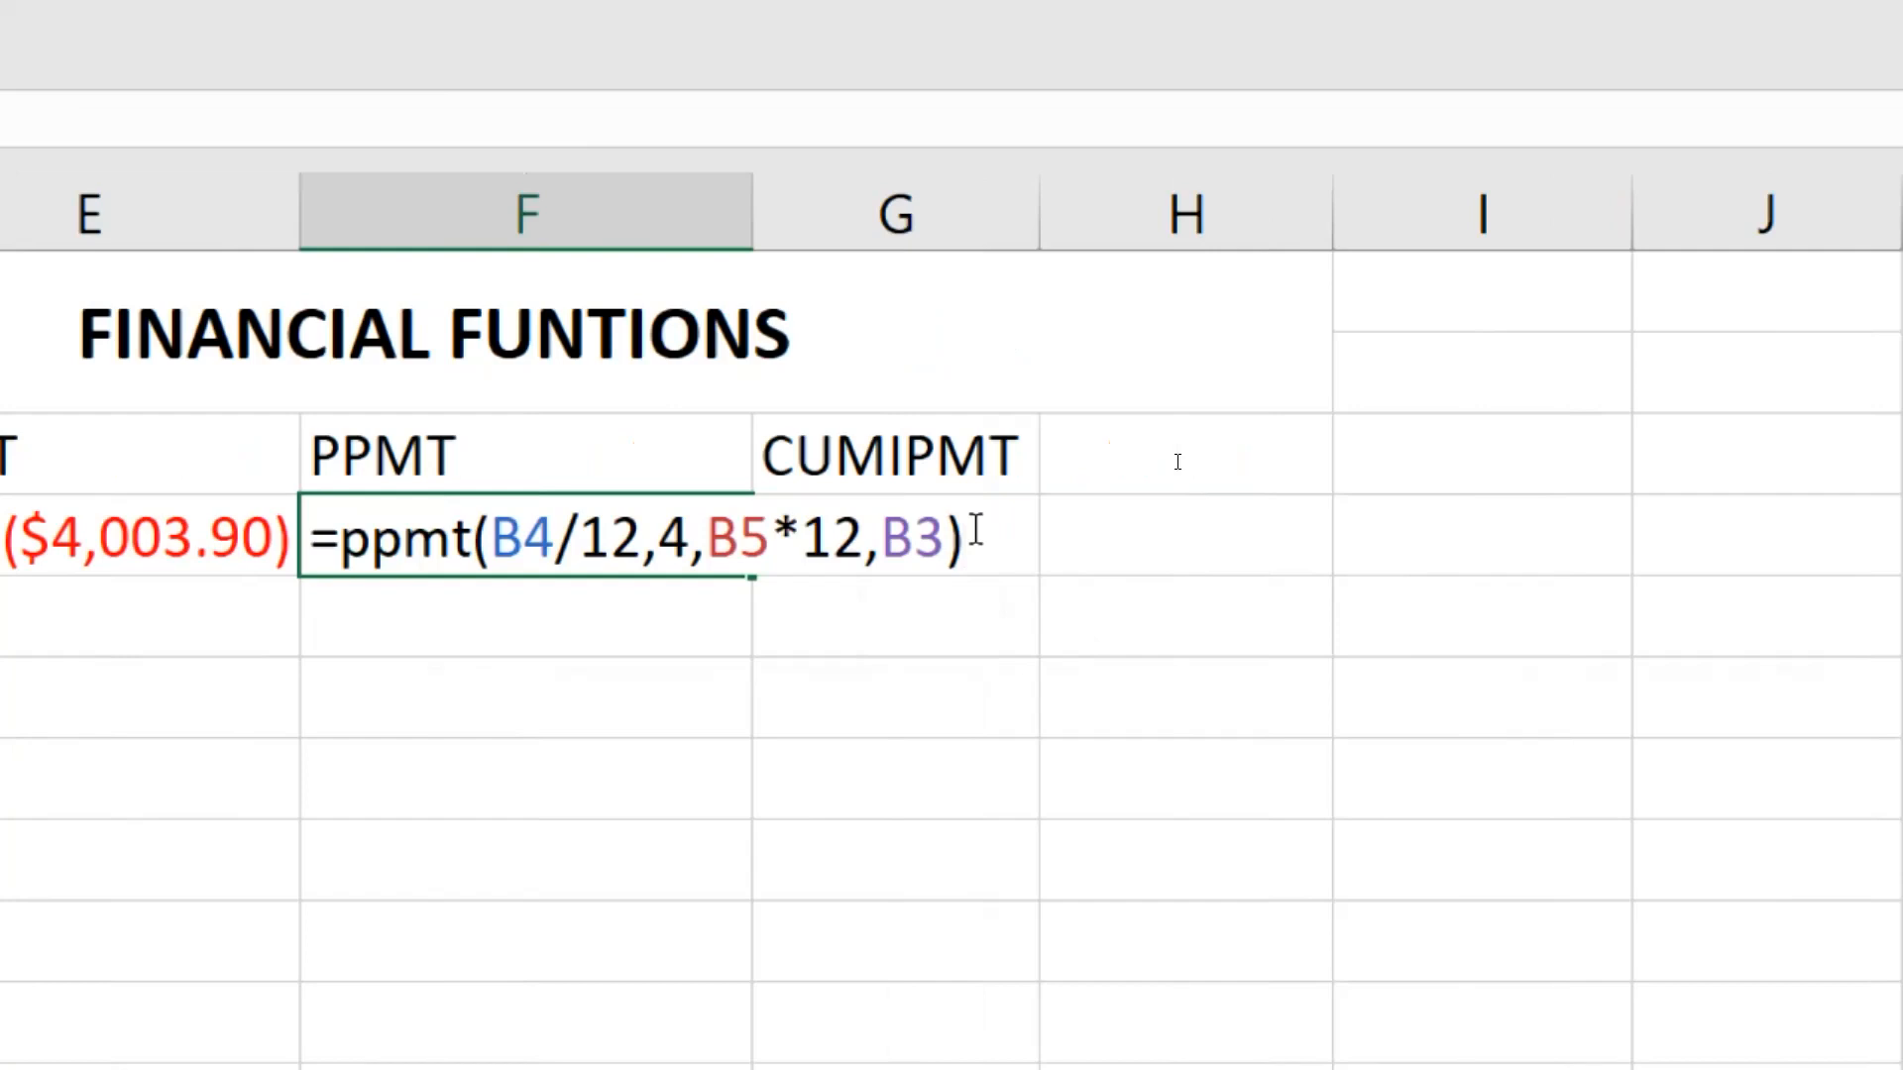
key("Return")
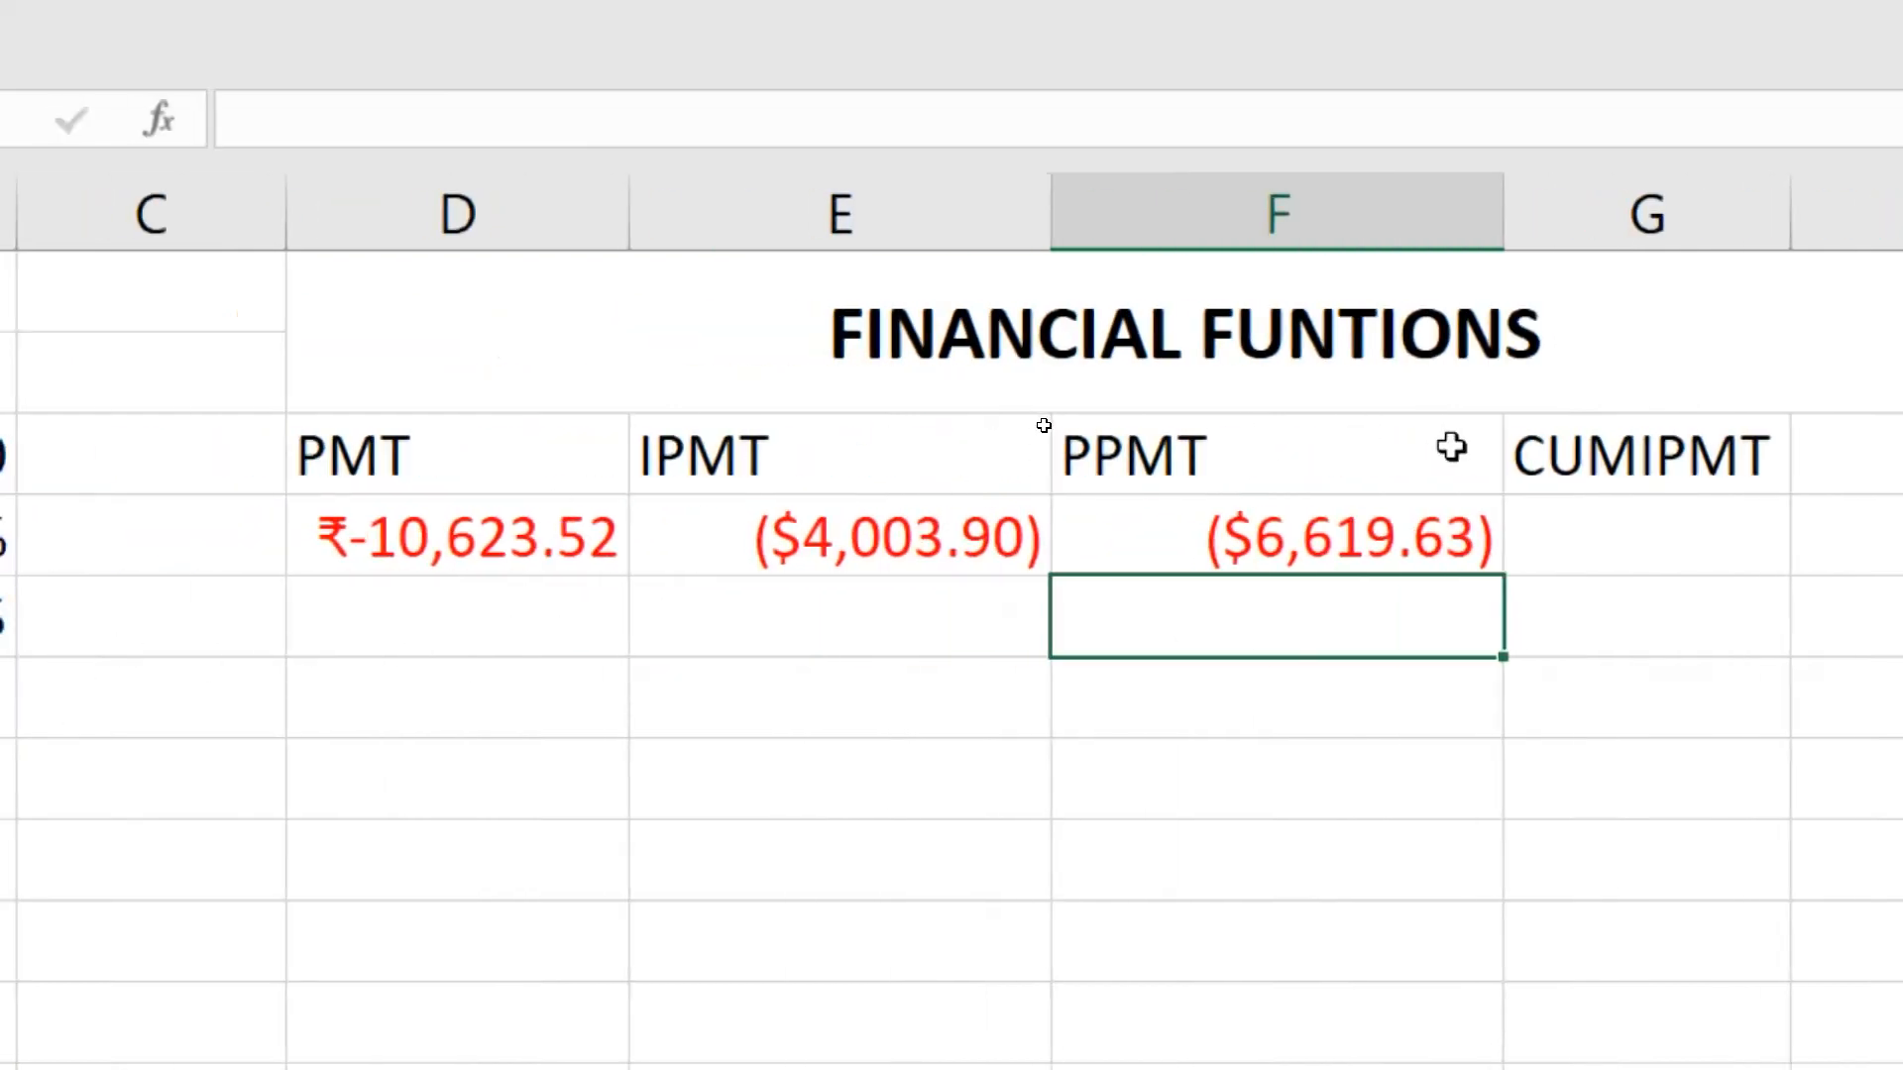
Step: Check the monthly payment by adding its interest and principal portions in D5 with the formula =4003.90+6619.63
left_click(1289, 534)
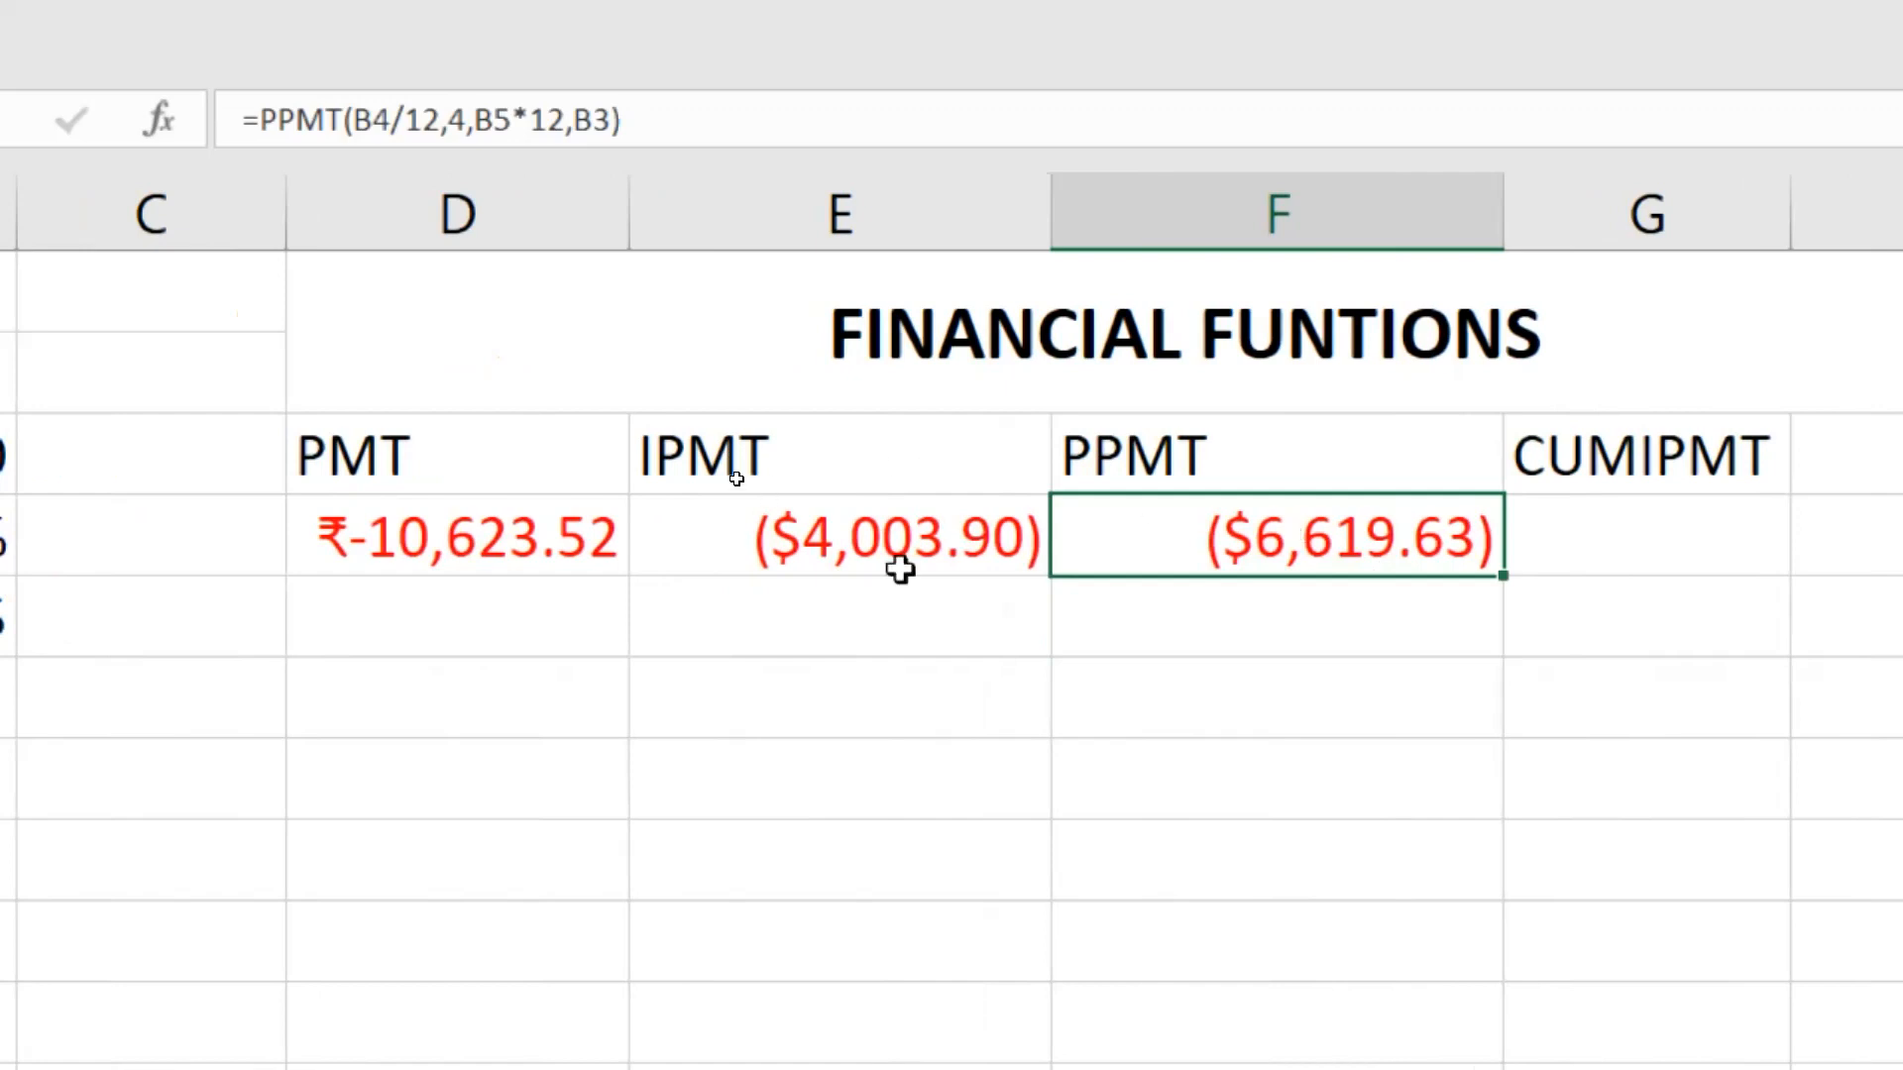
left_click(829, 552)
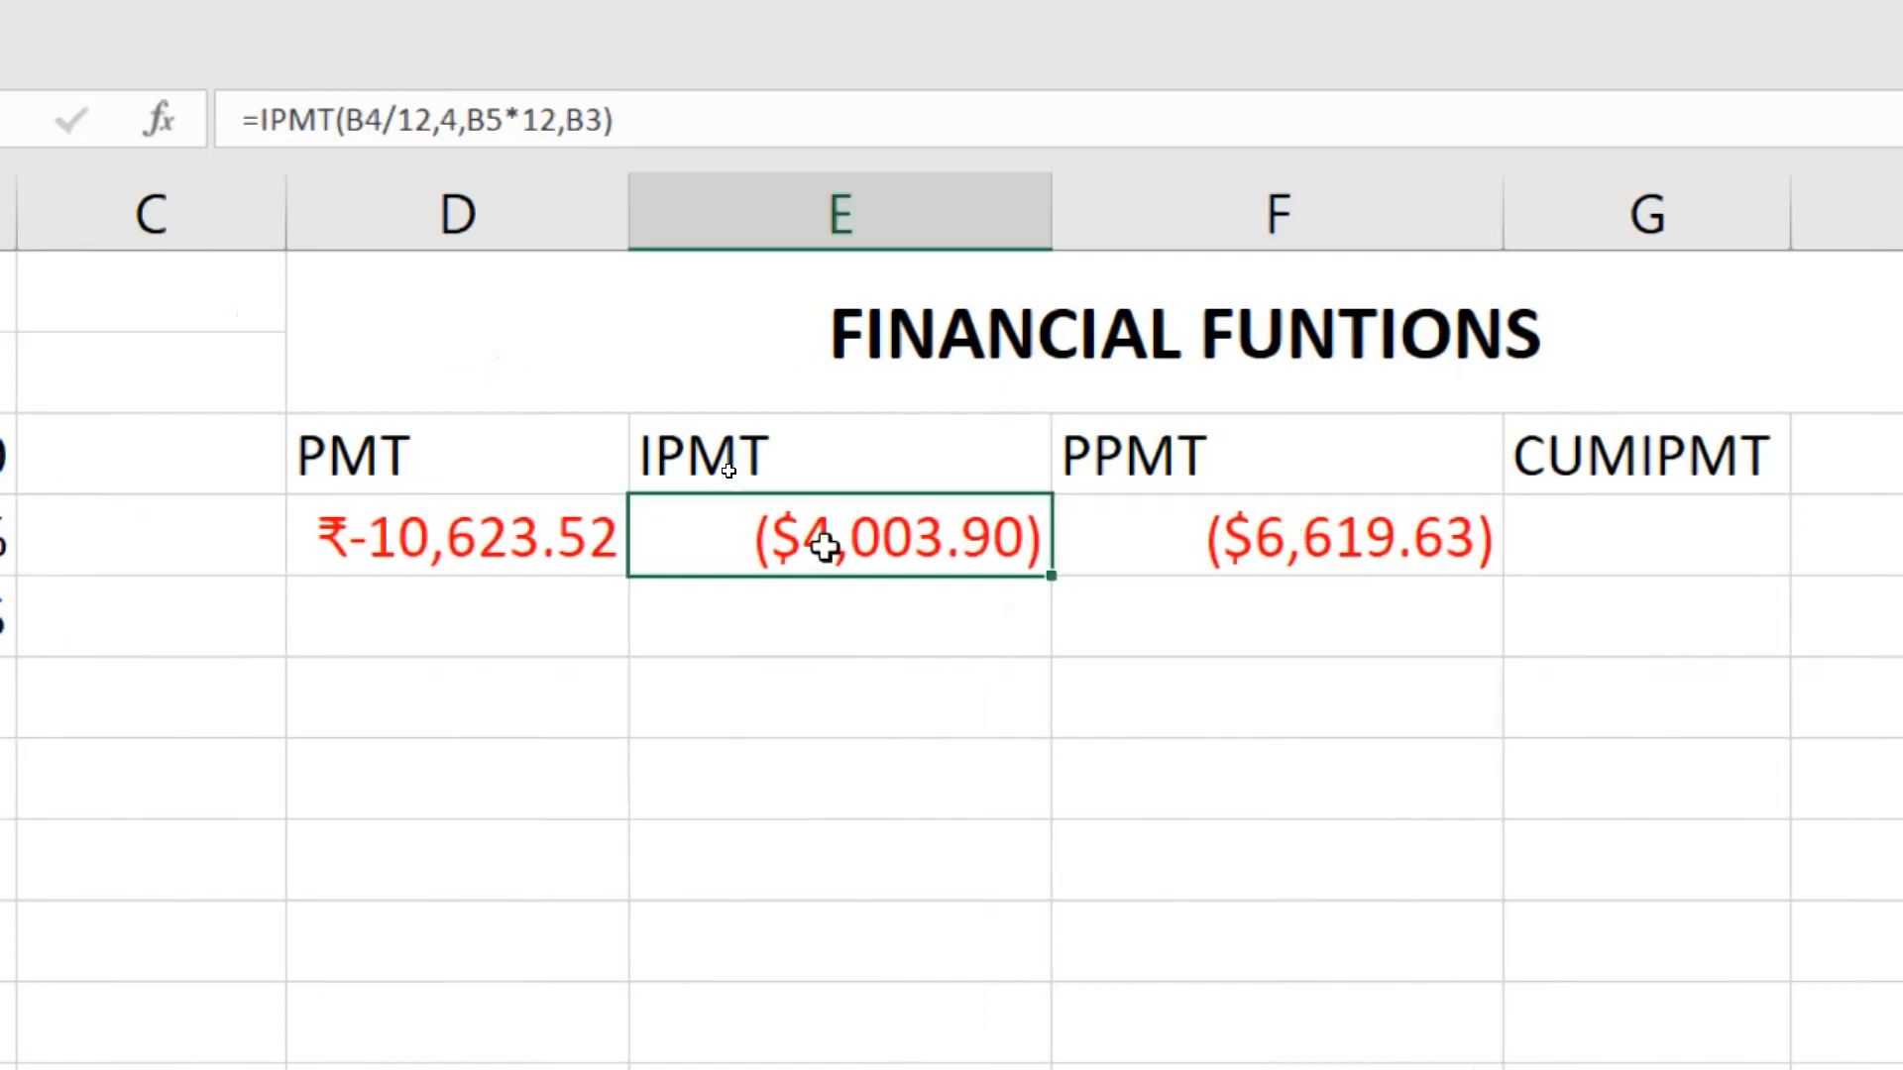
left_click(1228, 528)
left_click(895, 520)
left_click(440, 529)
left_click(499, 639)
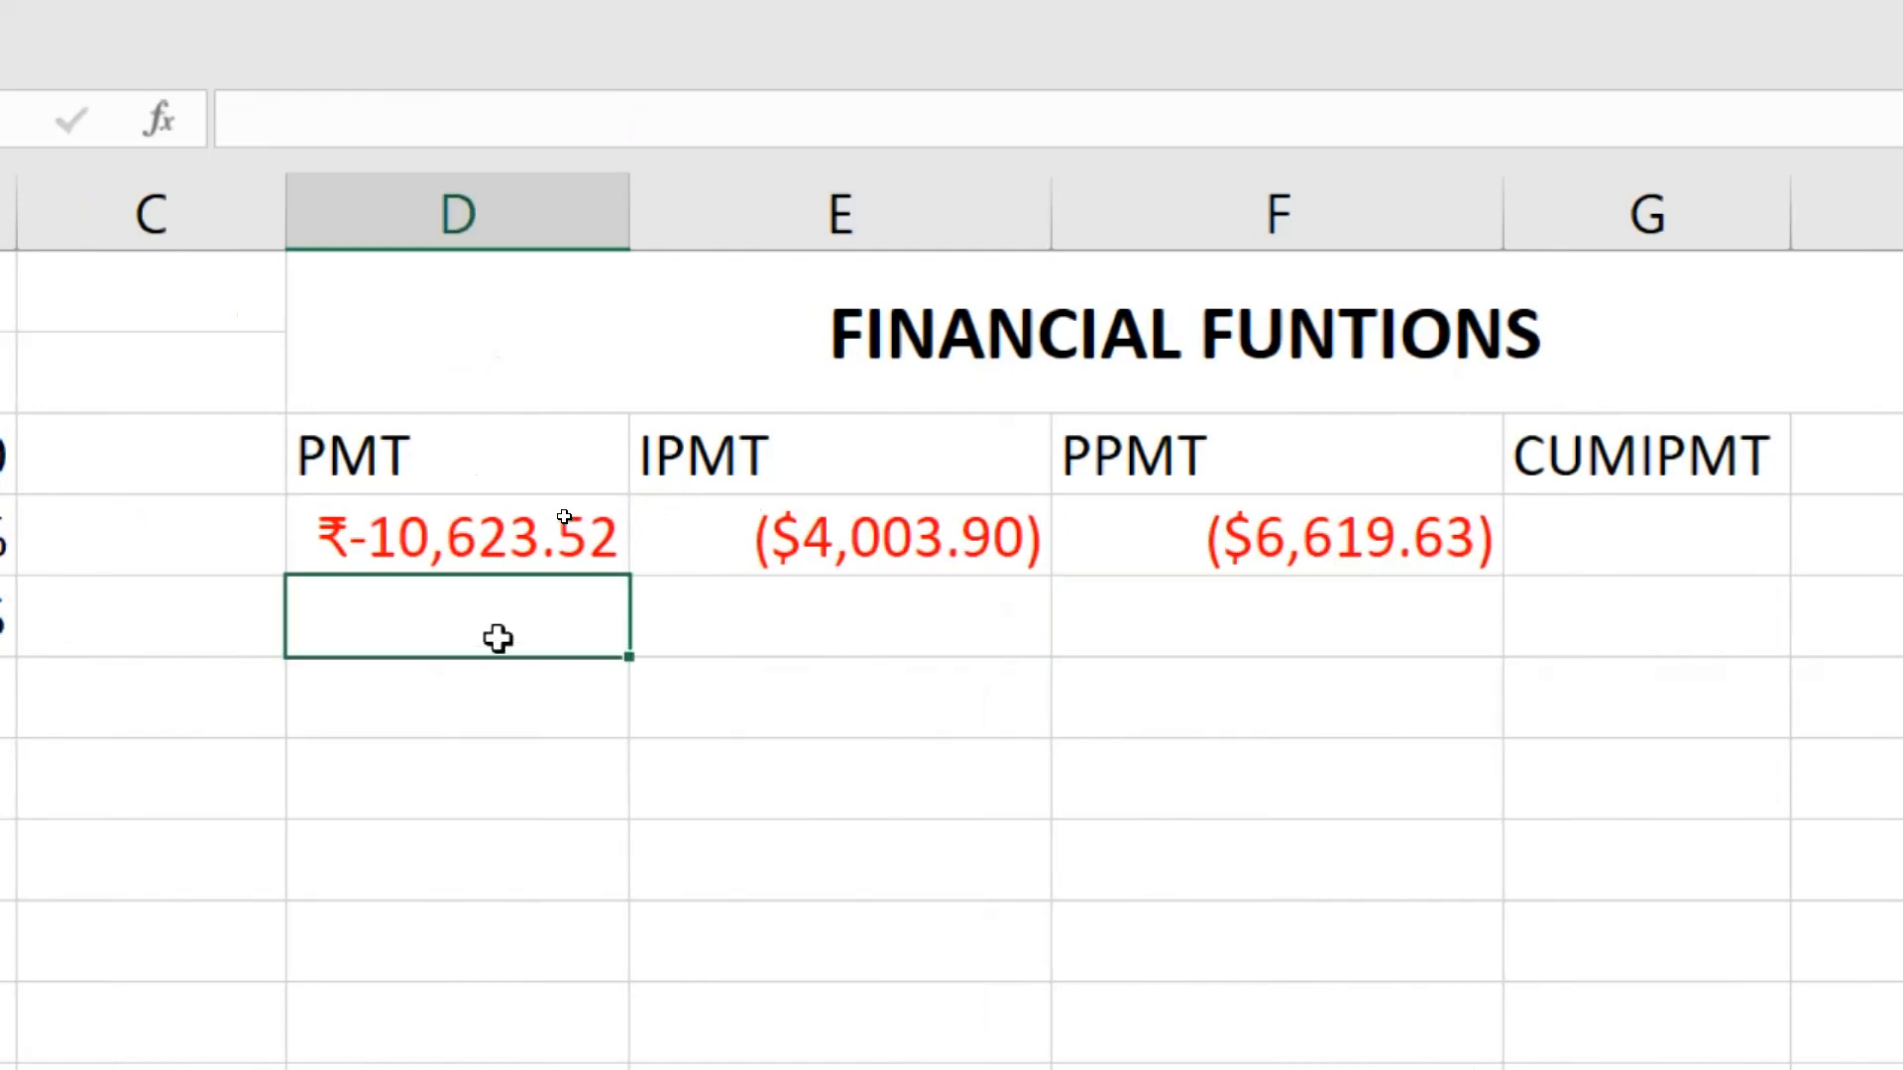
type("=")
type("4003.6")
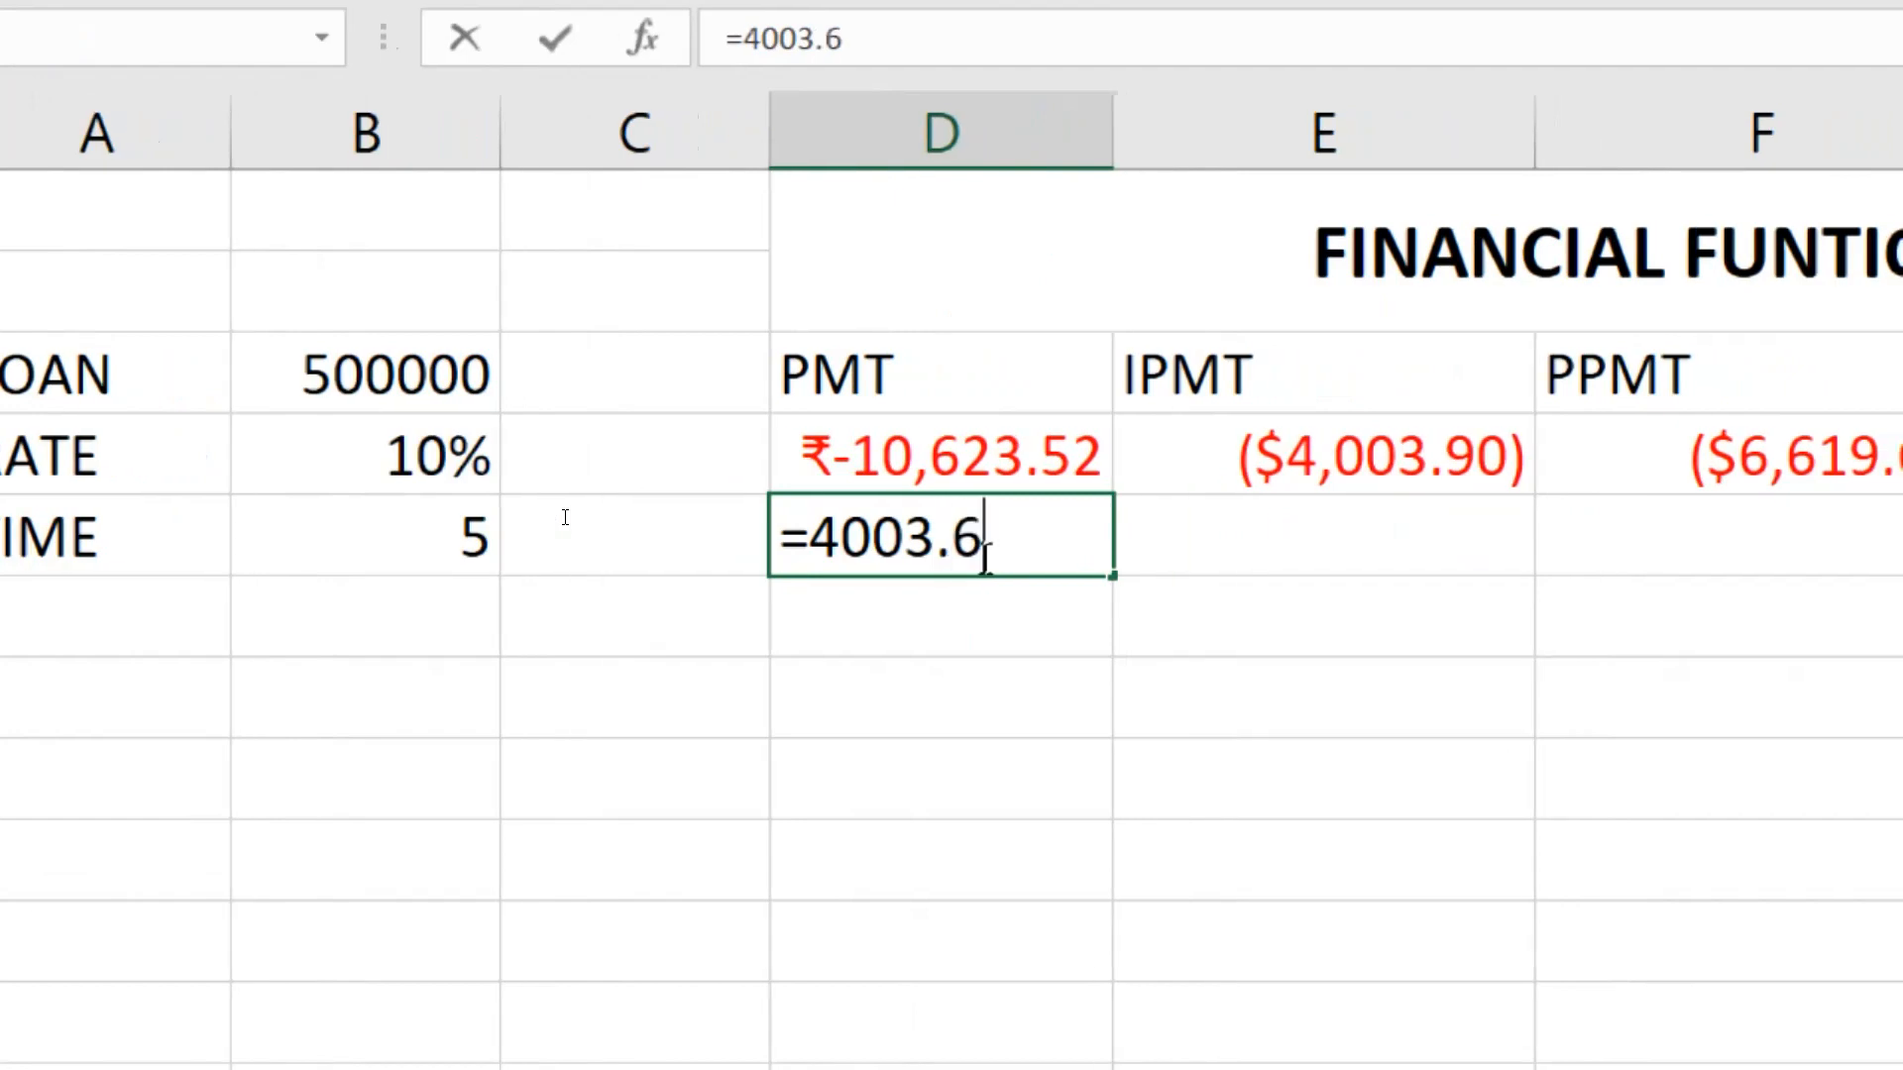
key("BackSpace")
type("90+")
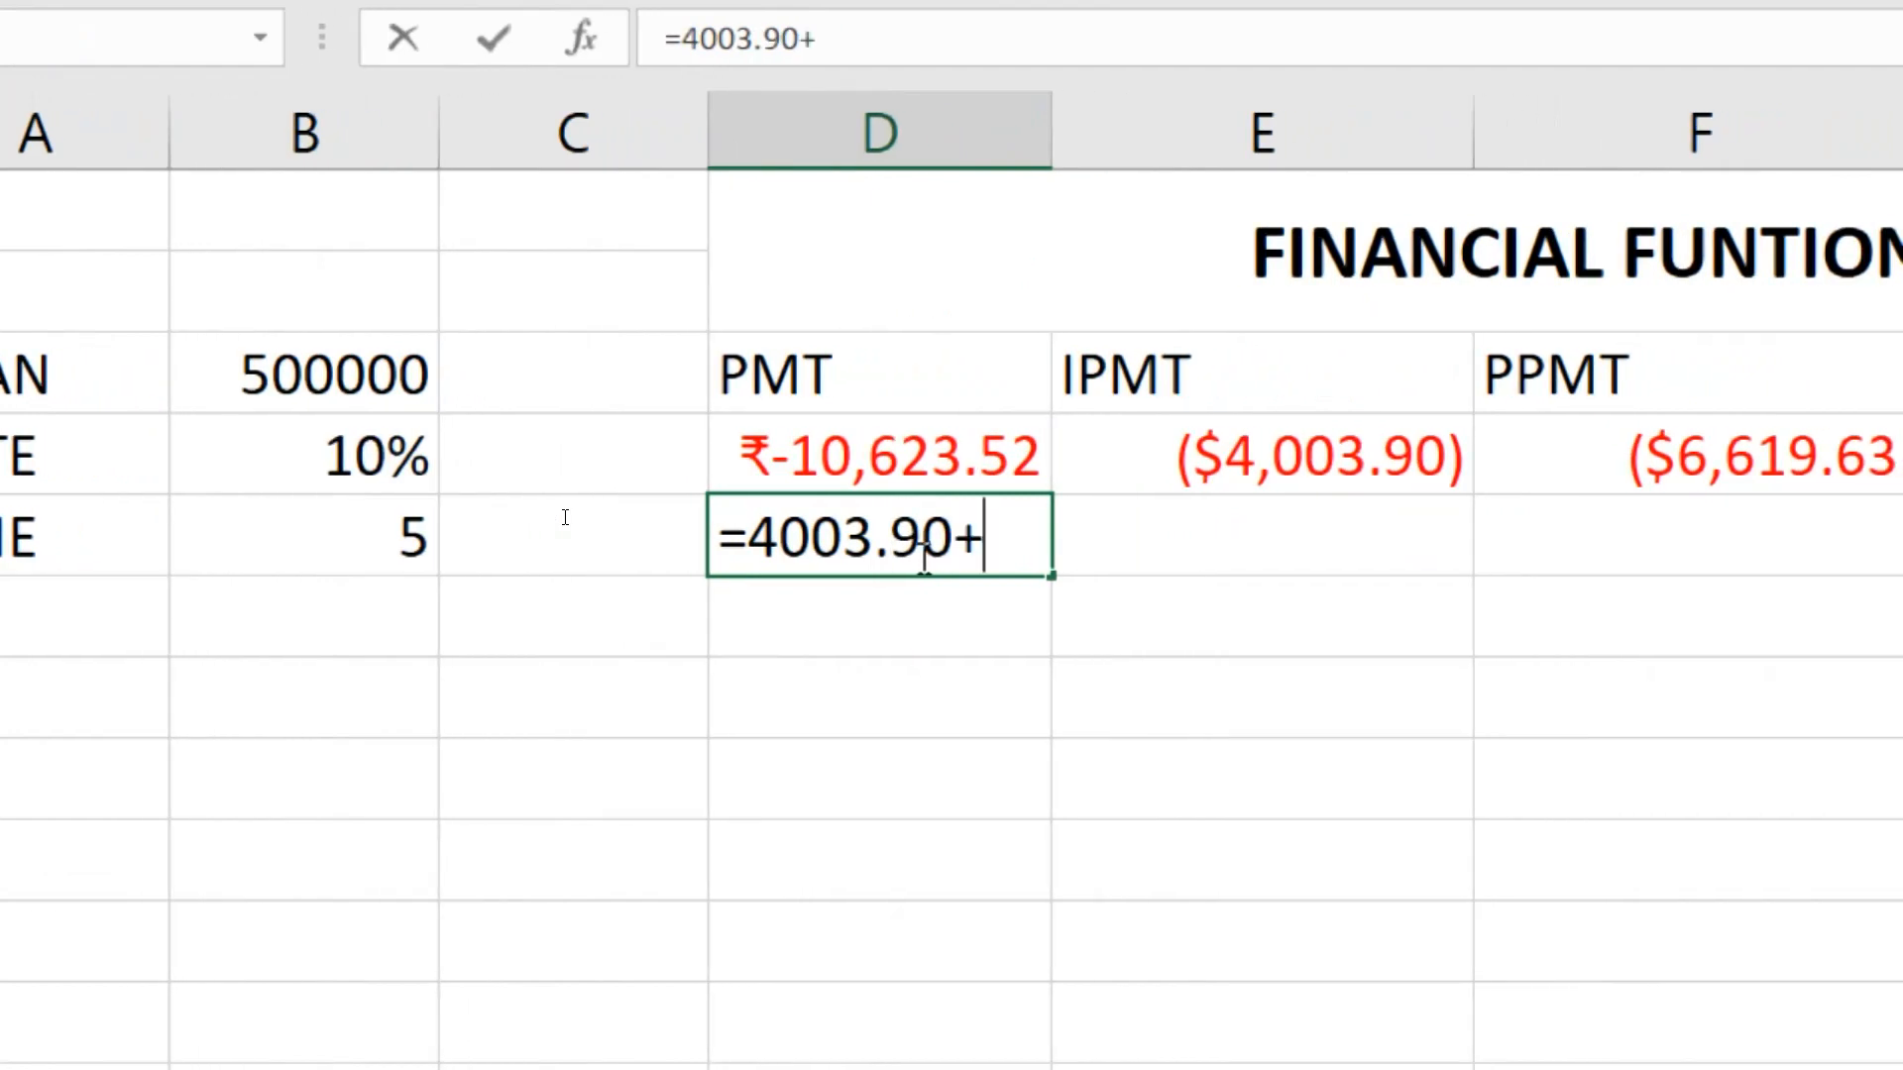
type("6619")
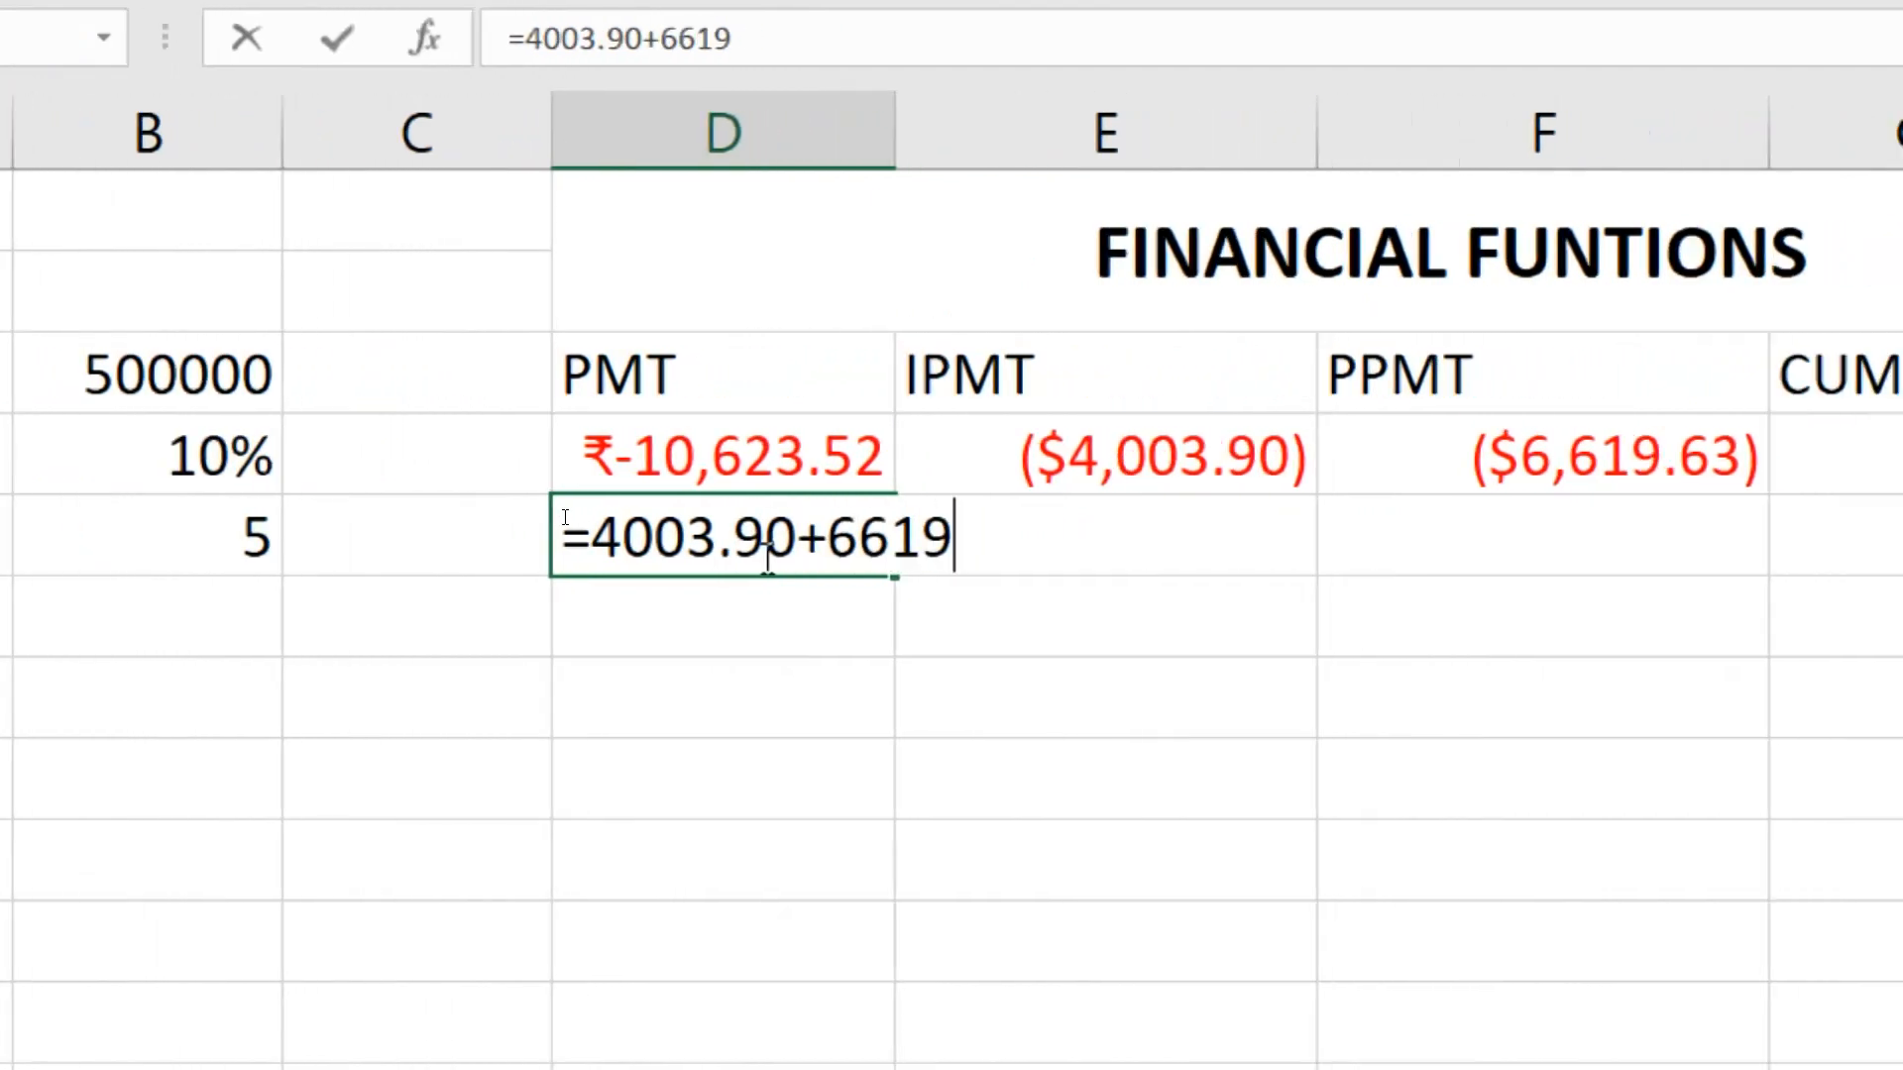
type(".63")
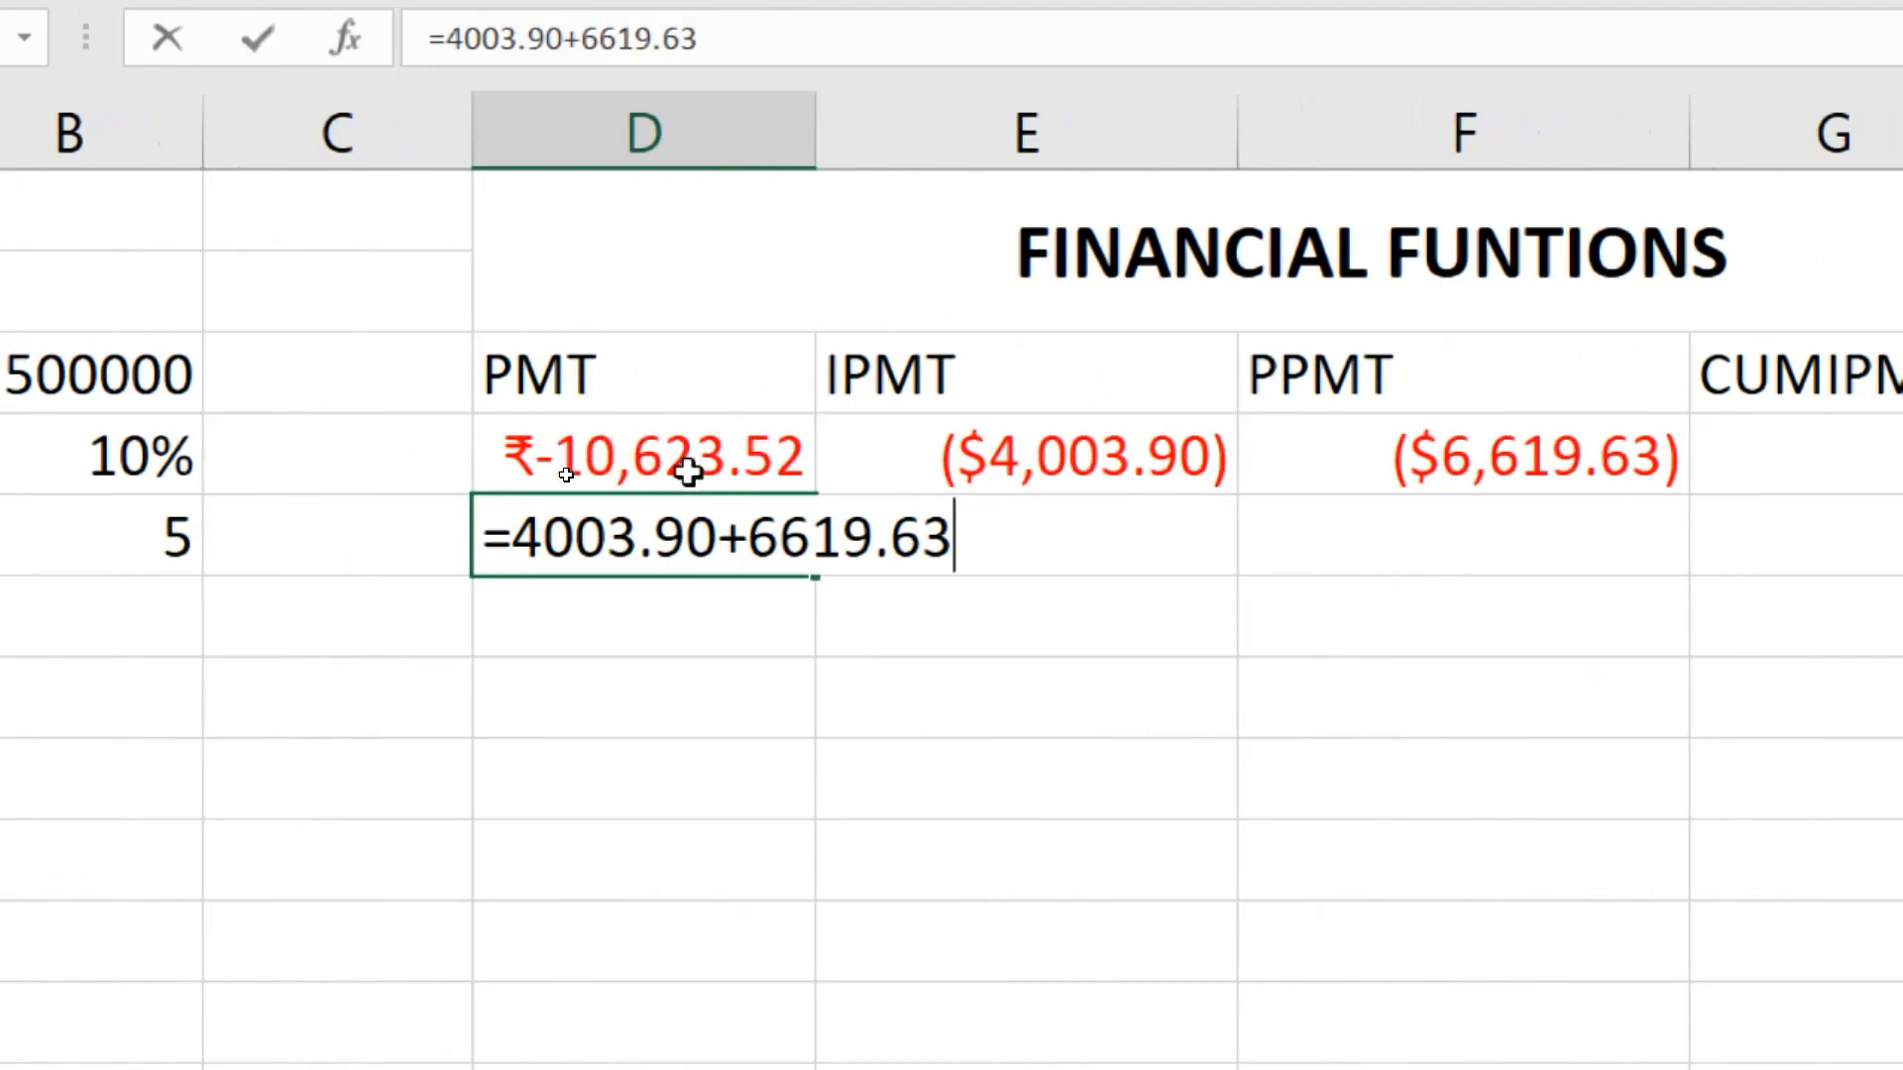
key("Return")
left_click(661, 544)
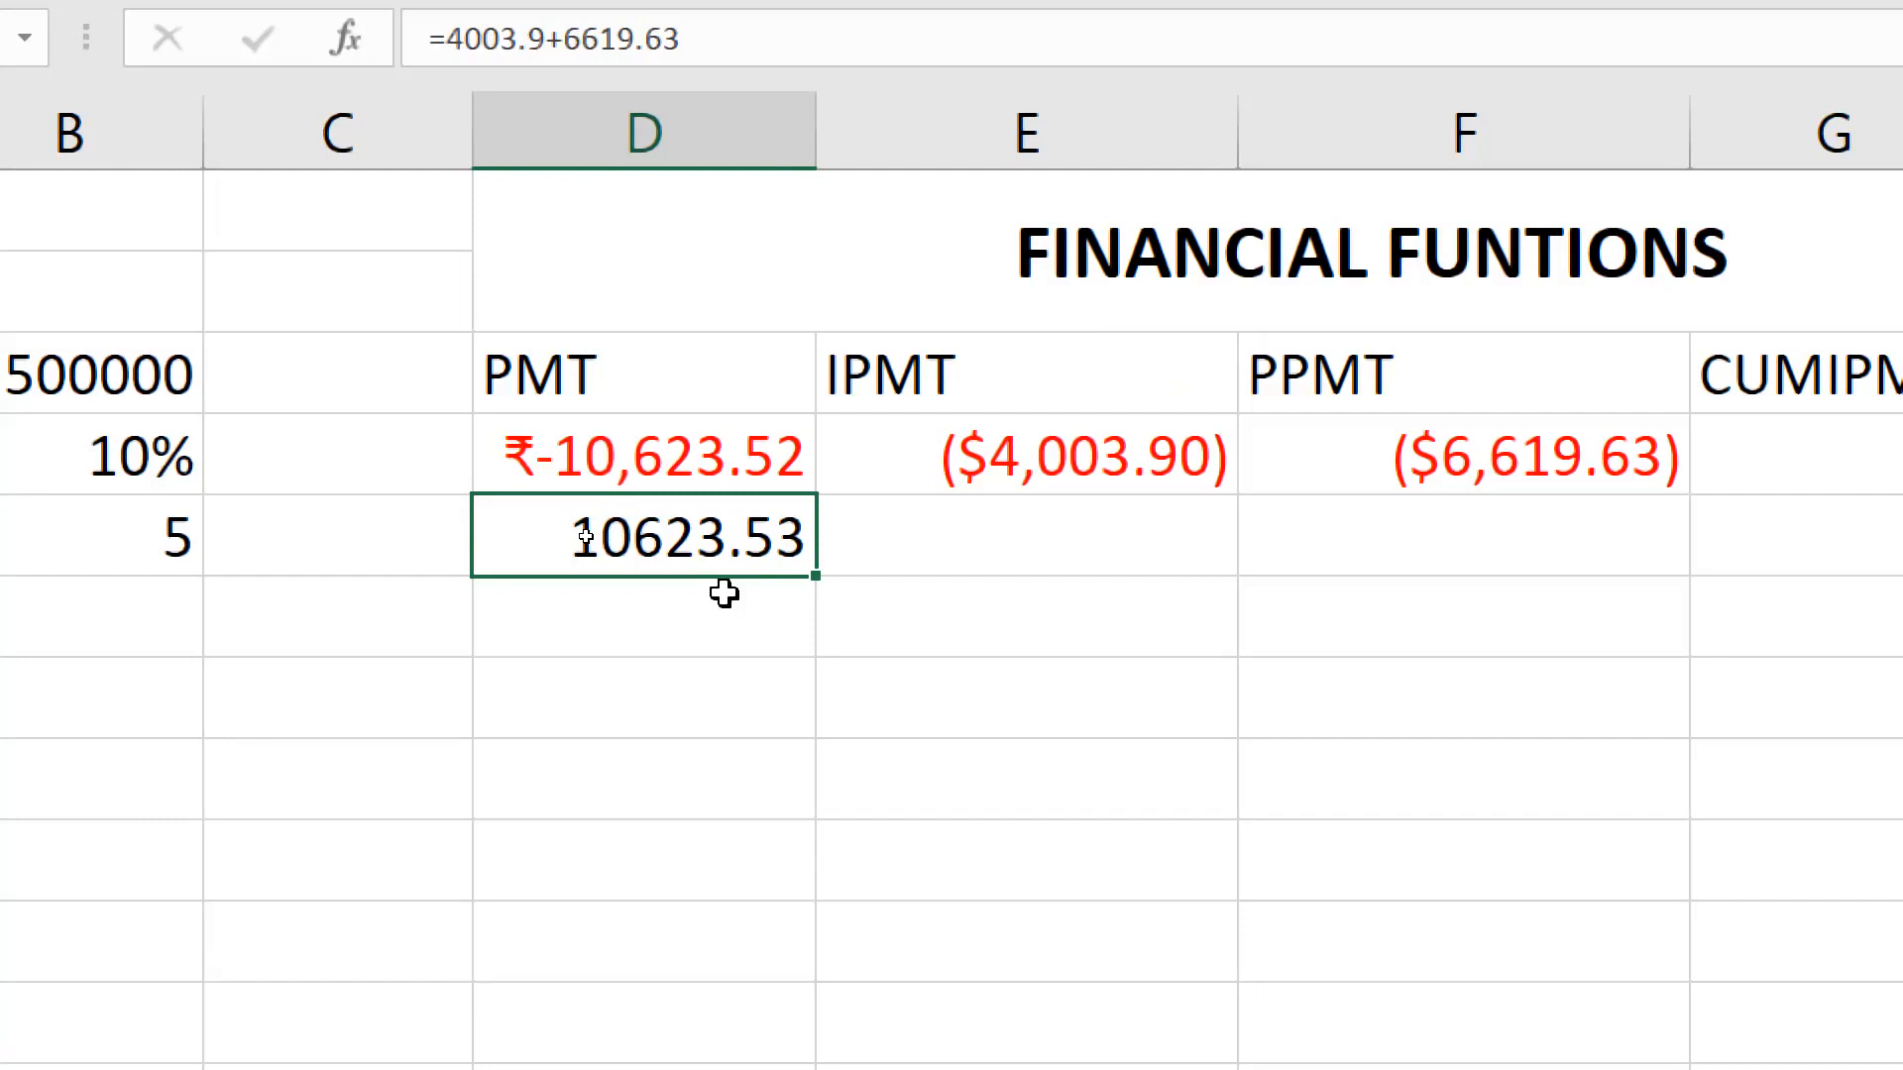
Step: Calculate the cumulative interest for payments at the beginning of the period in G4 with the formula =CUMIPMT(B4/12,B5*12,B3,1,60,1)
key("Right")
key("Right")
key("Right")
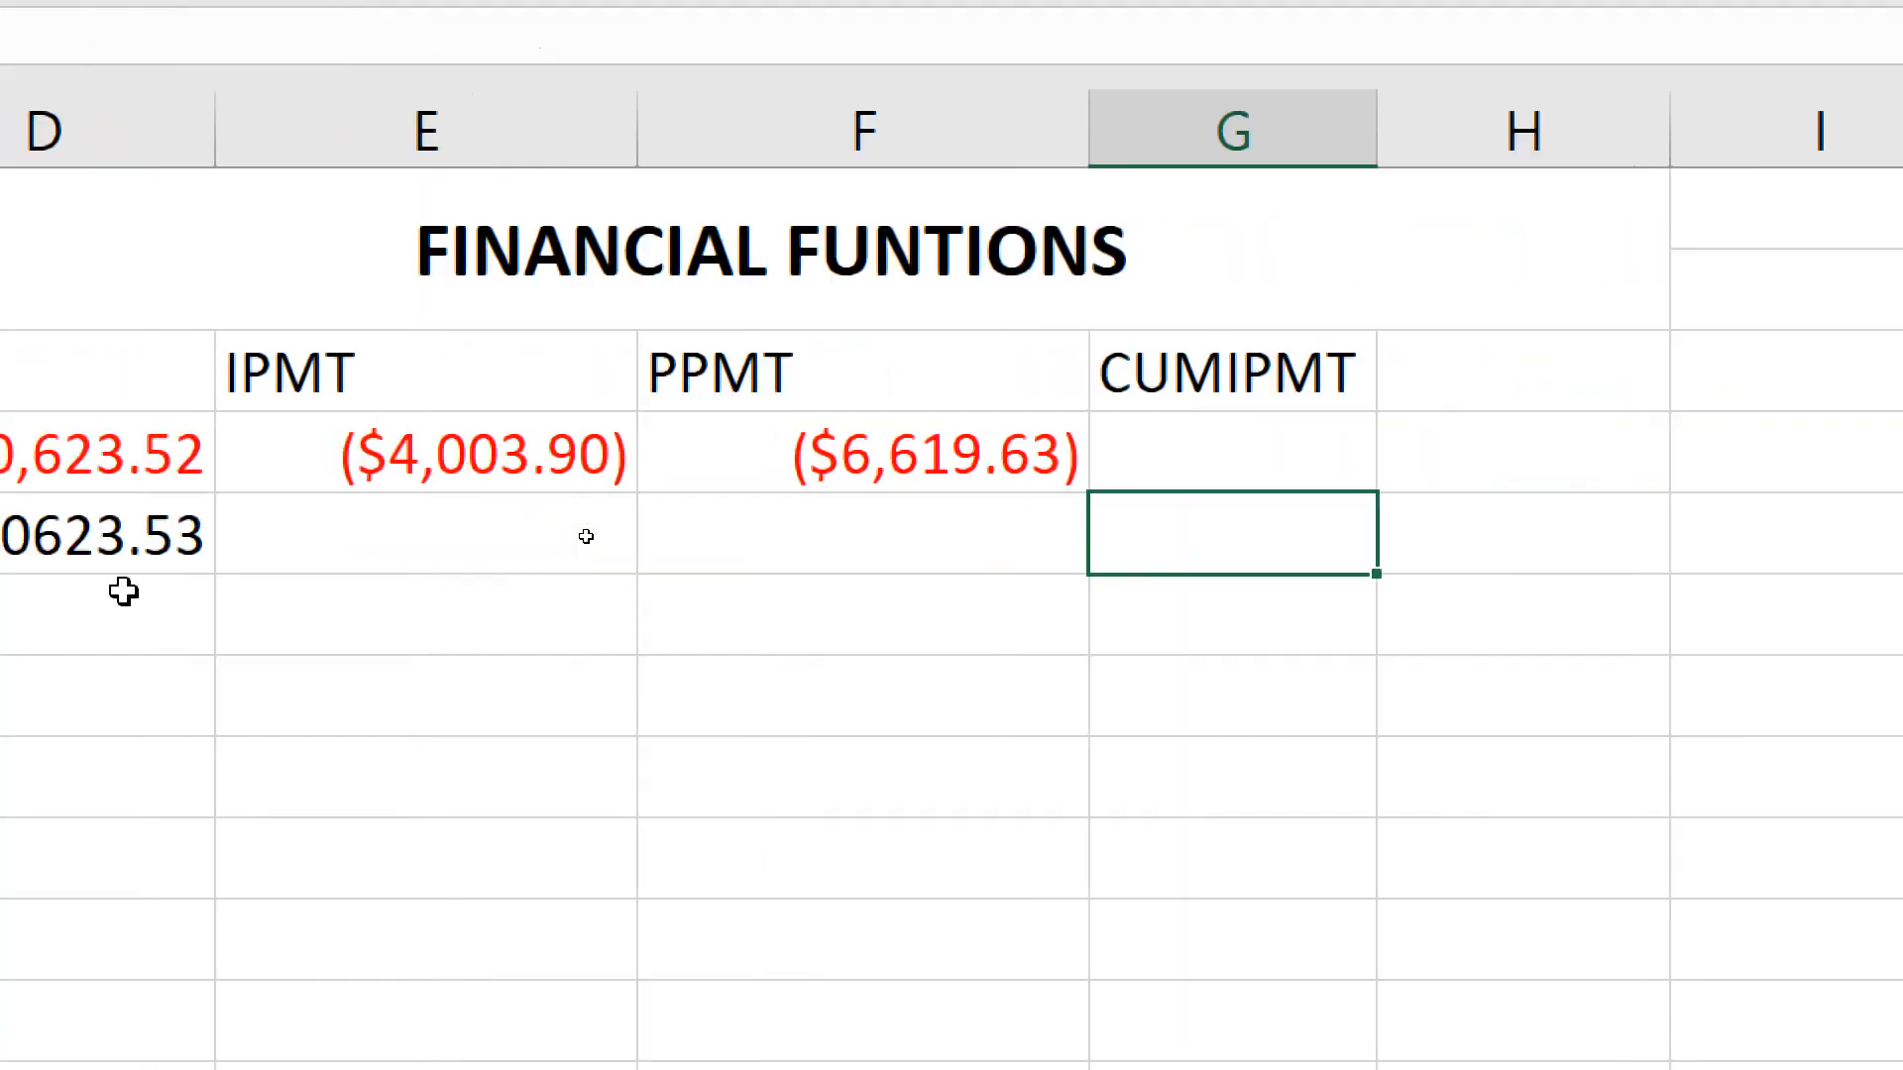
key("Up")
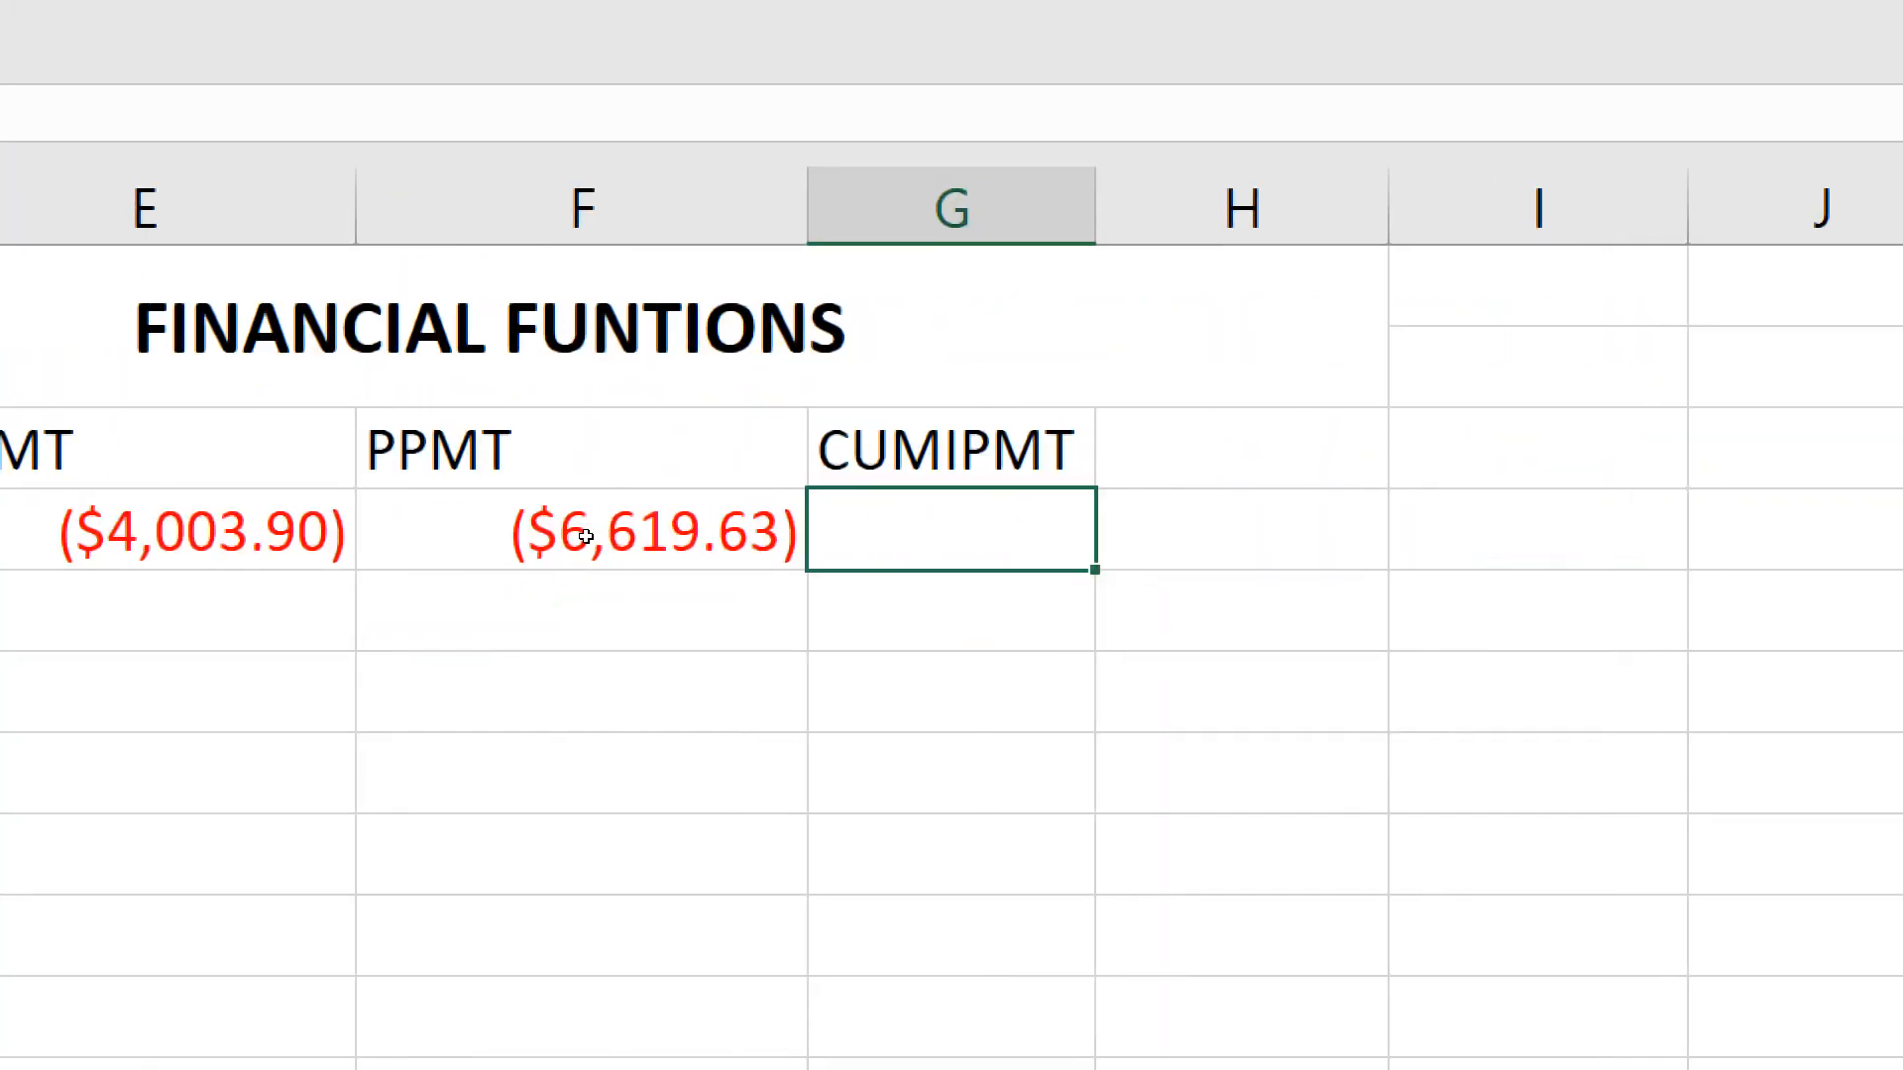
key("Left")
key("Left")
key("Right")
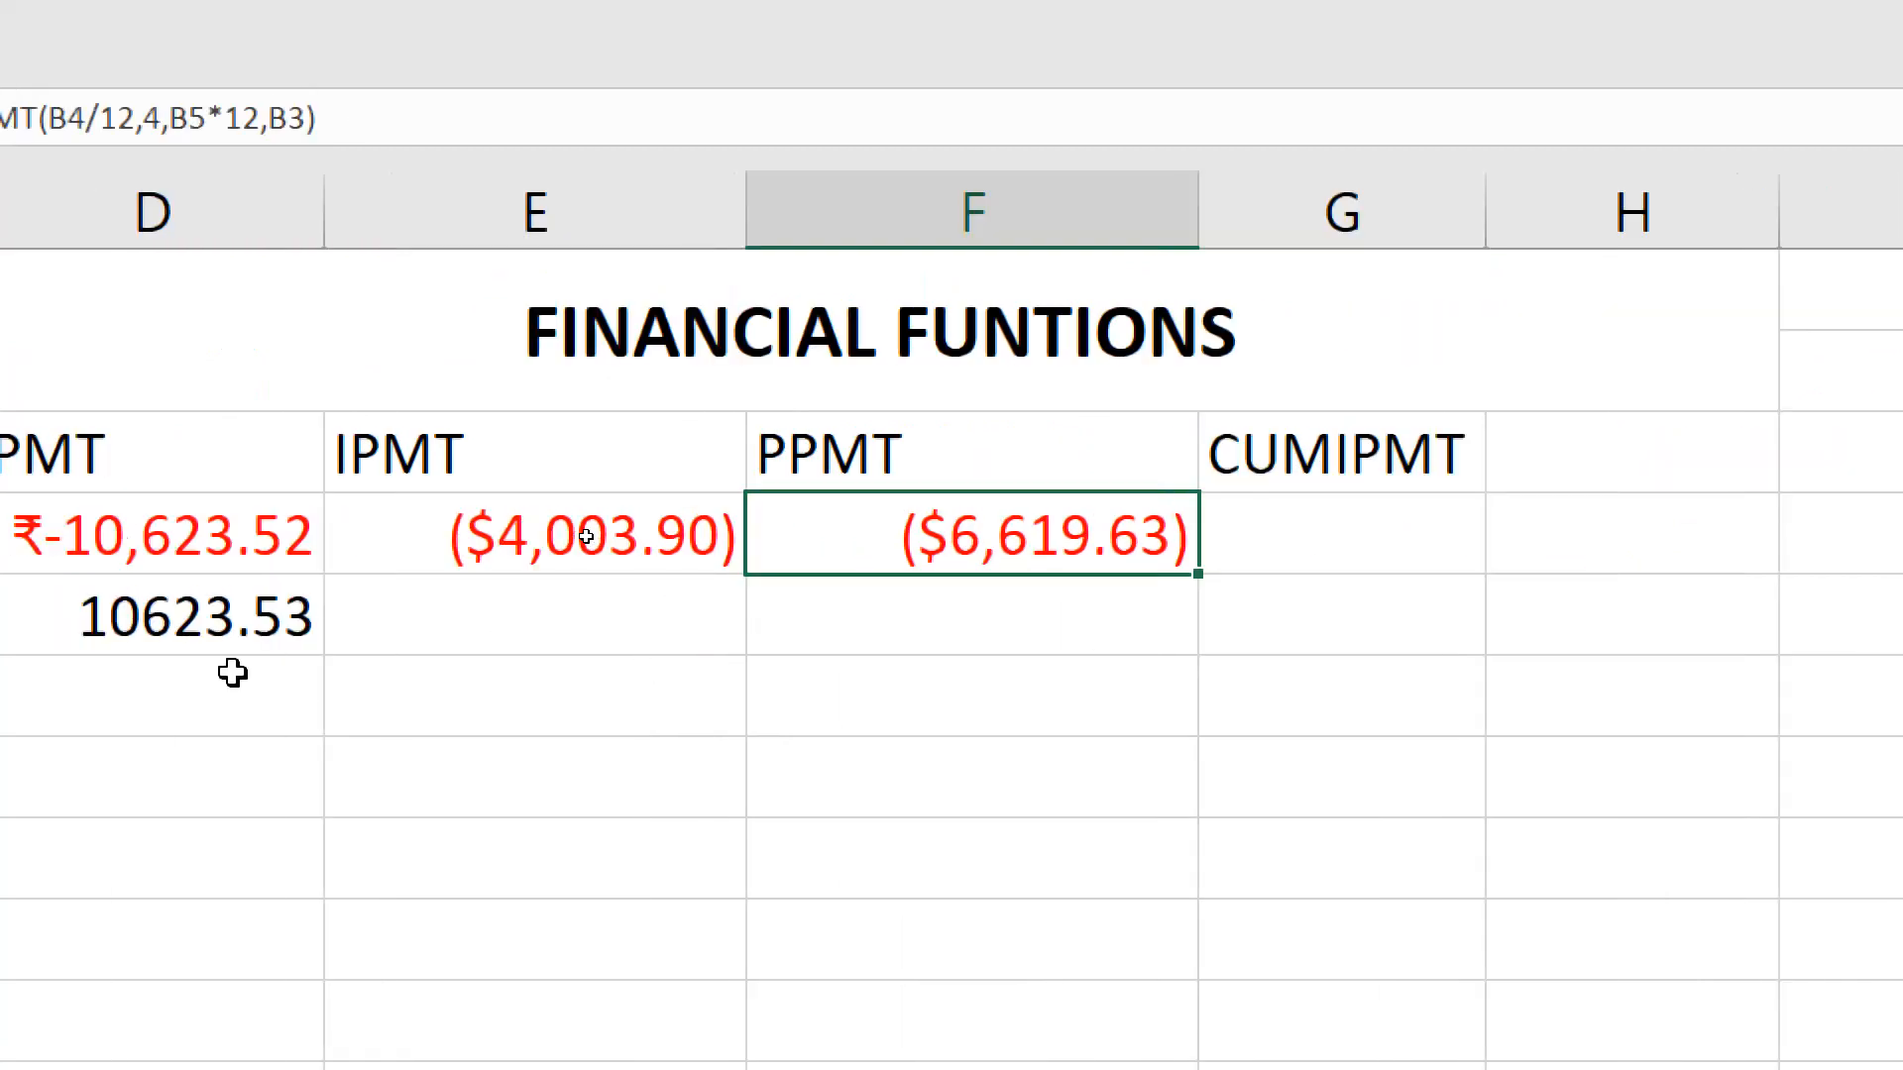
key("Right")
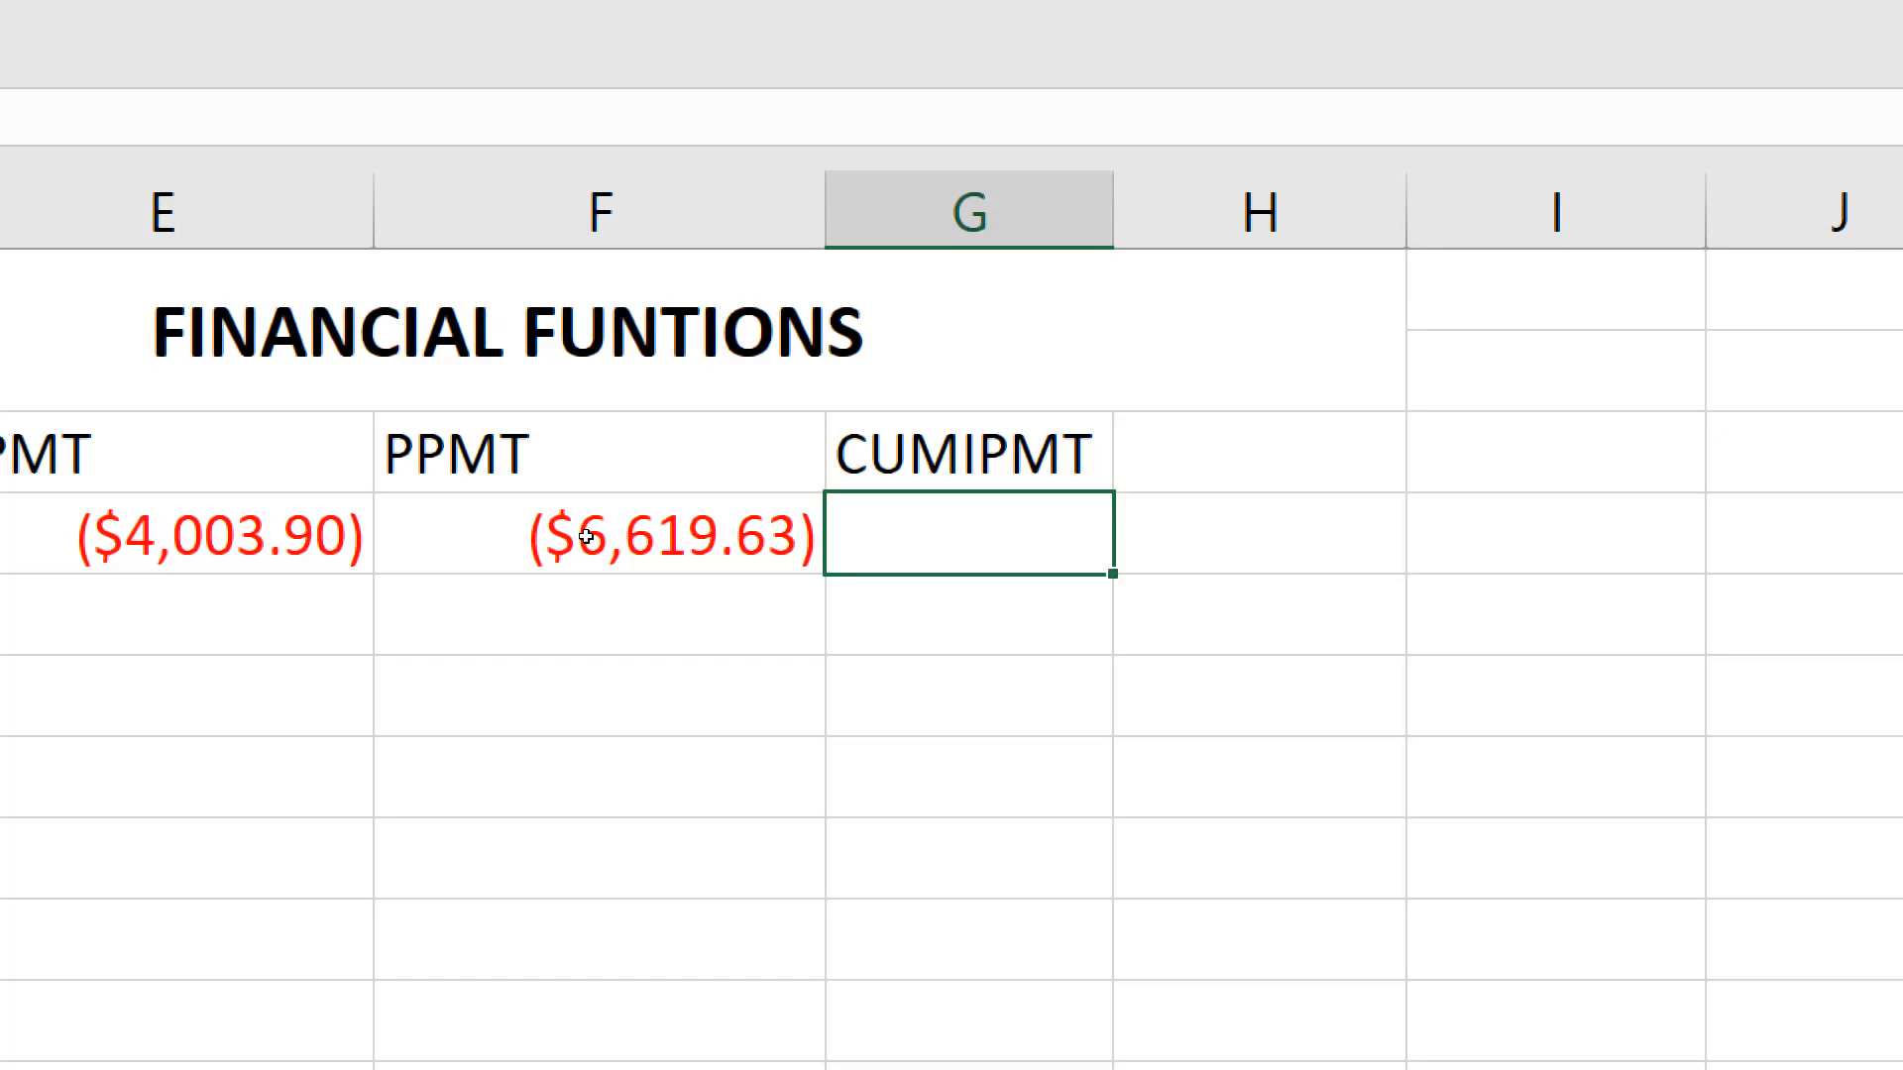
type("=c")
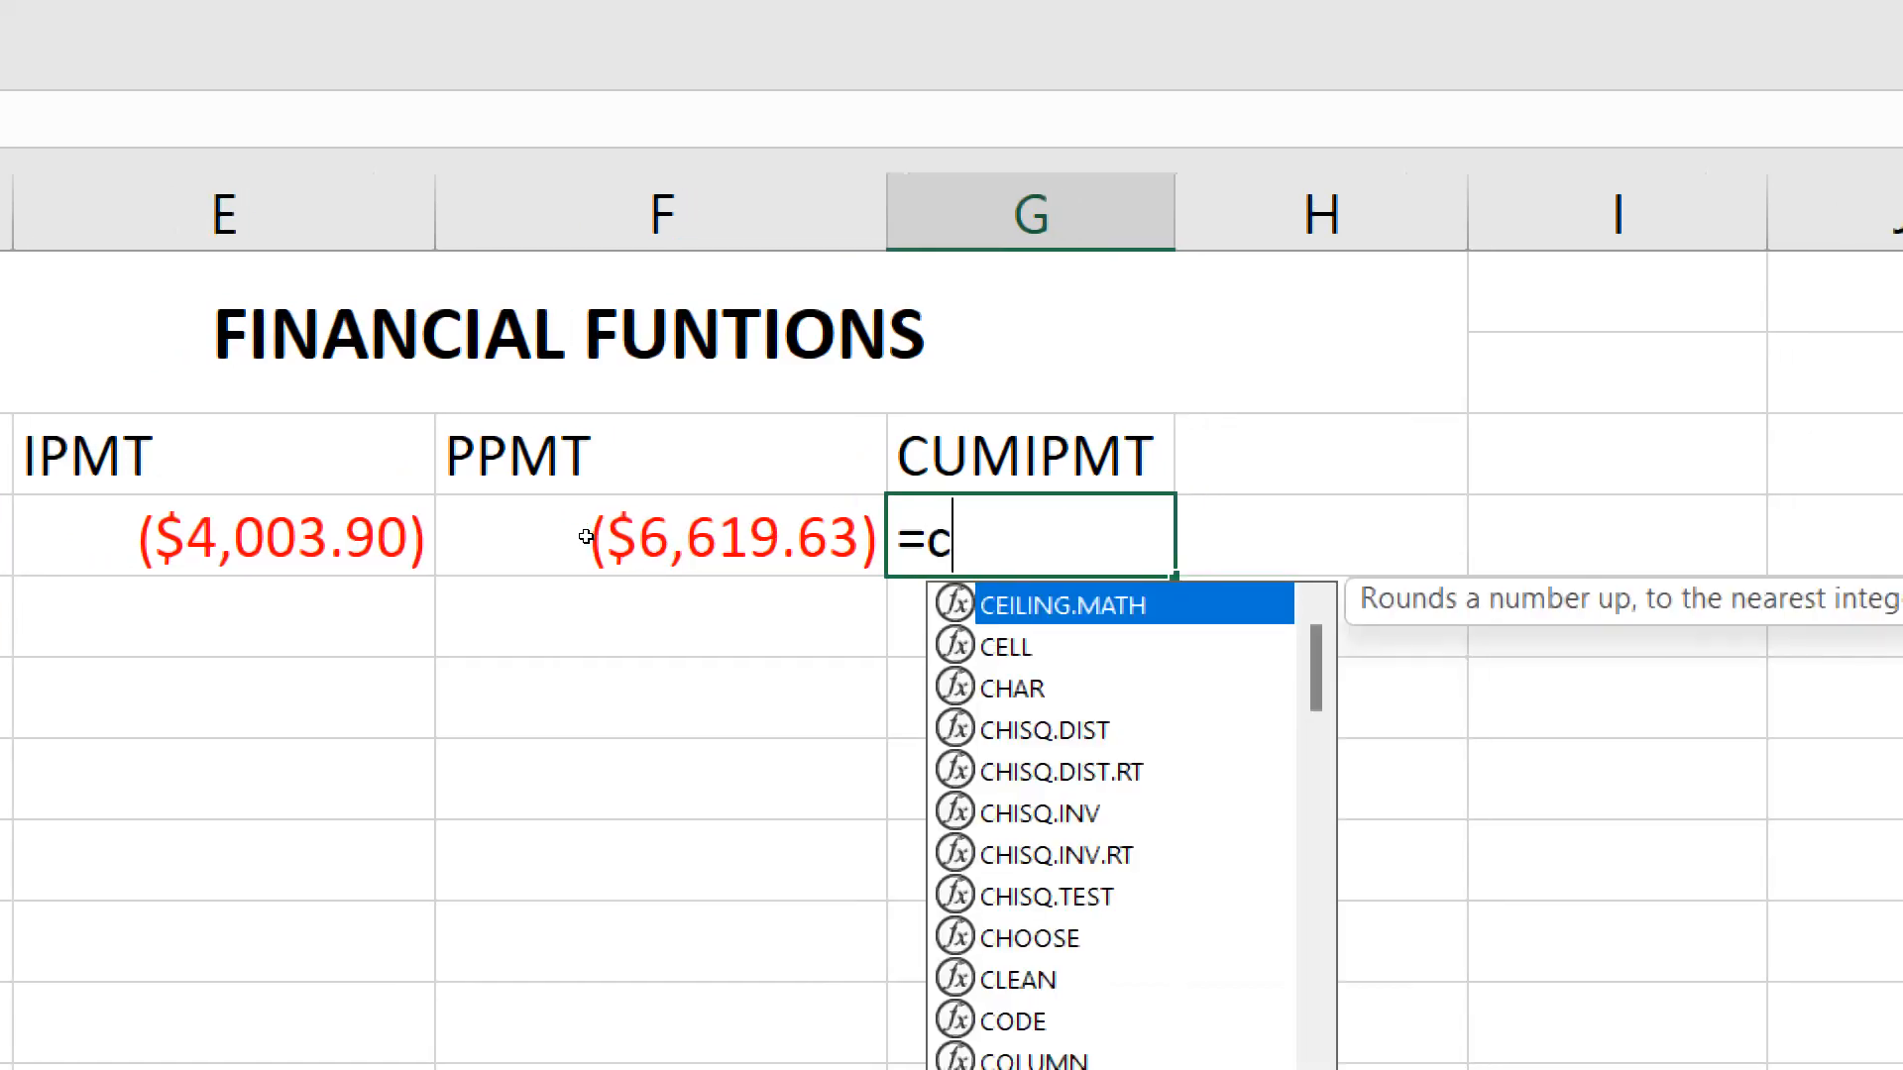
type("umip")
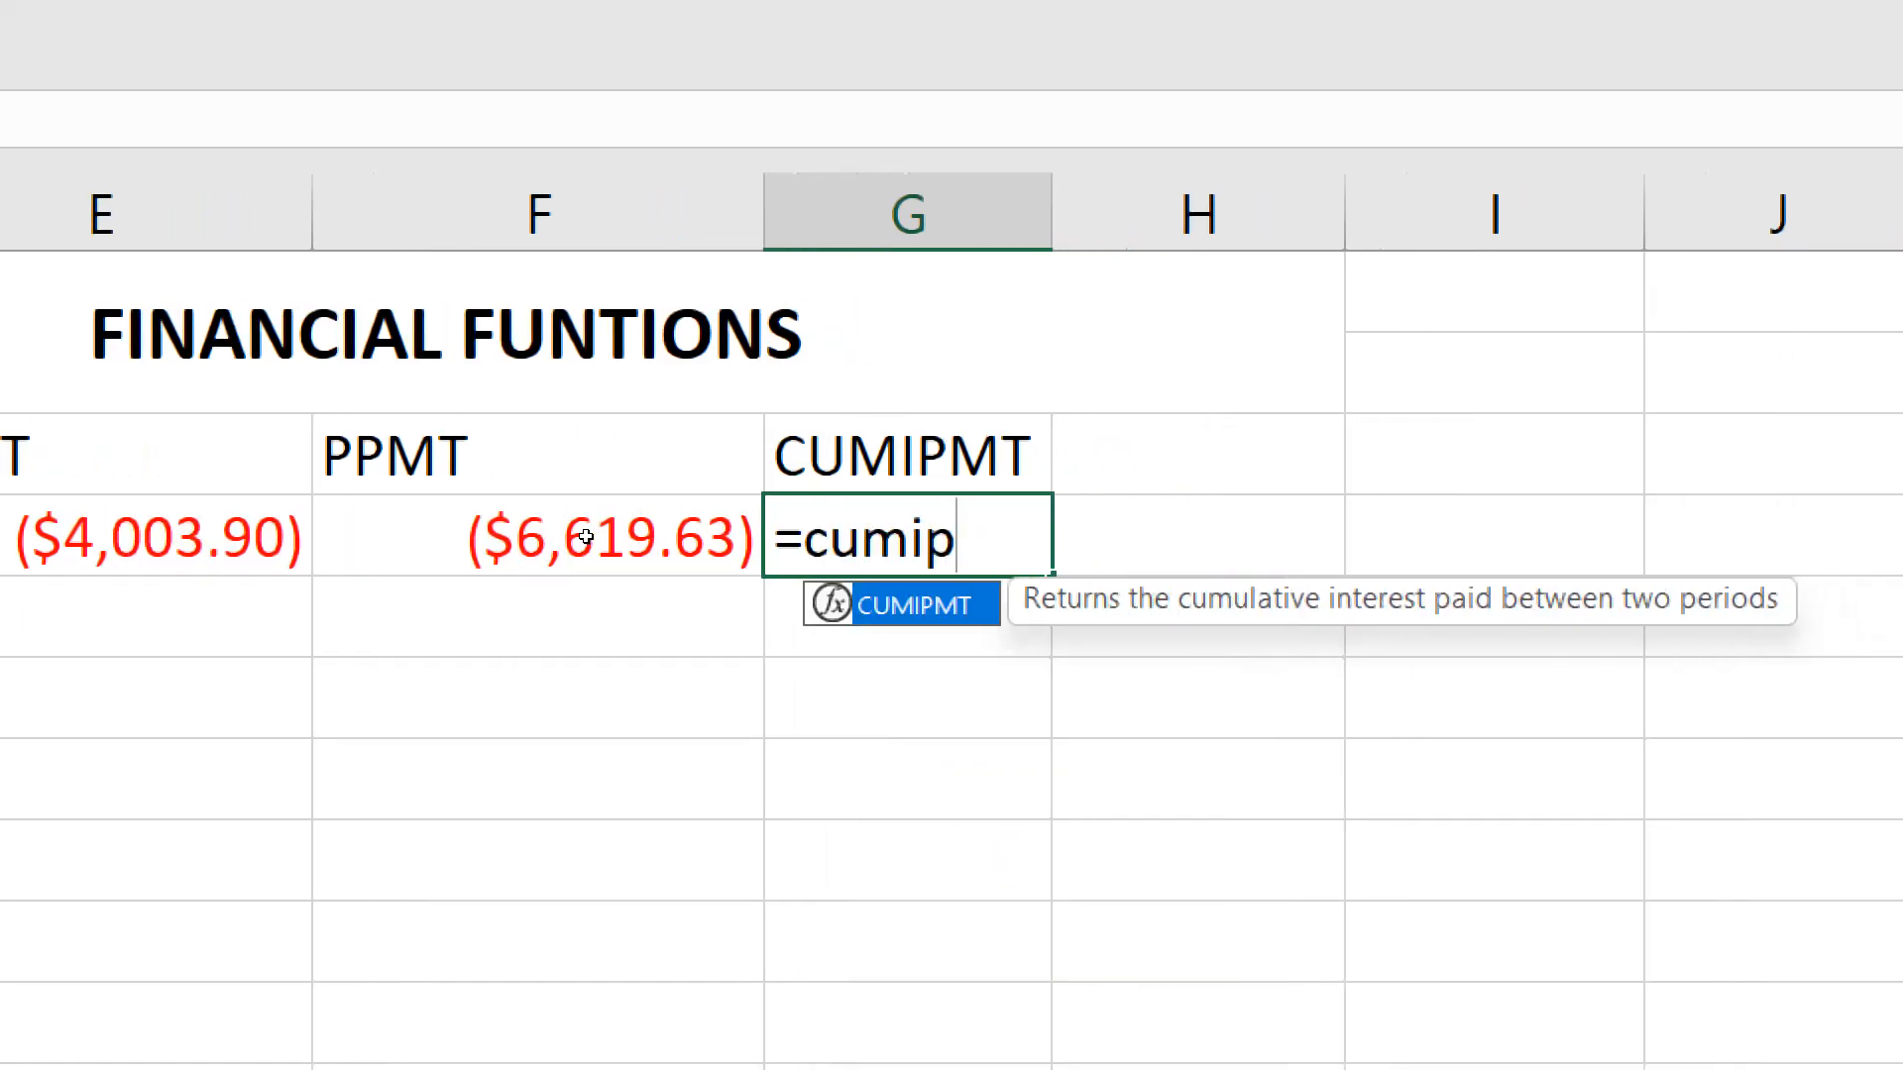
key("Tab")
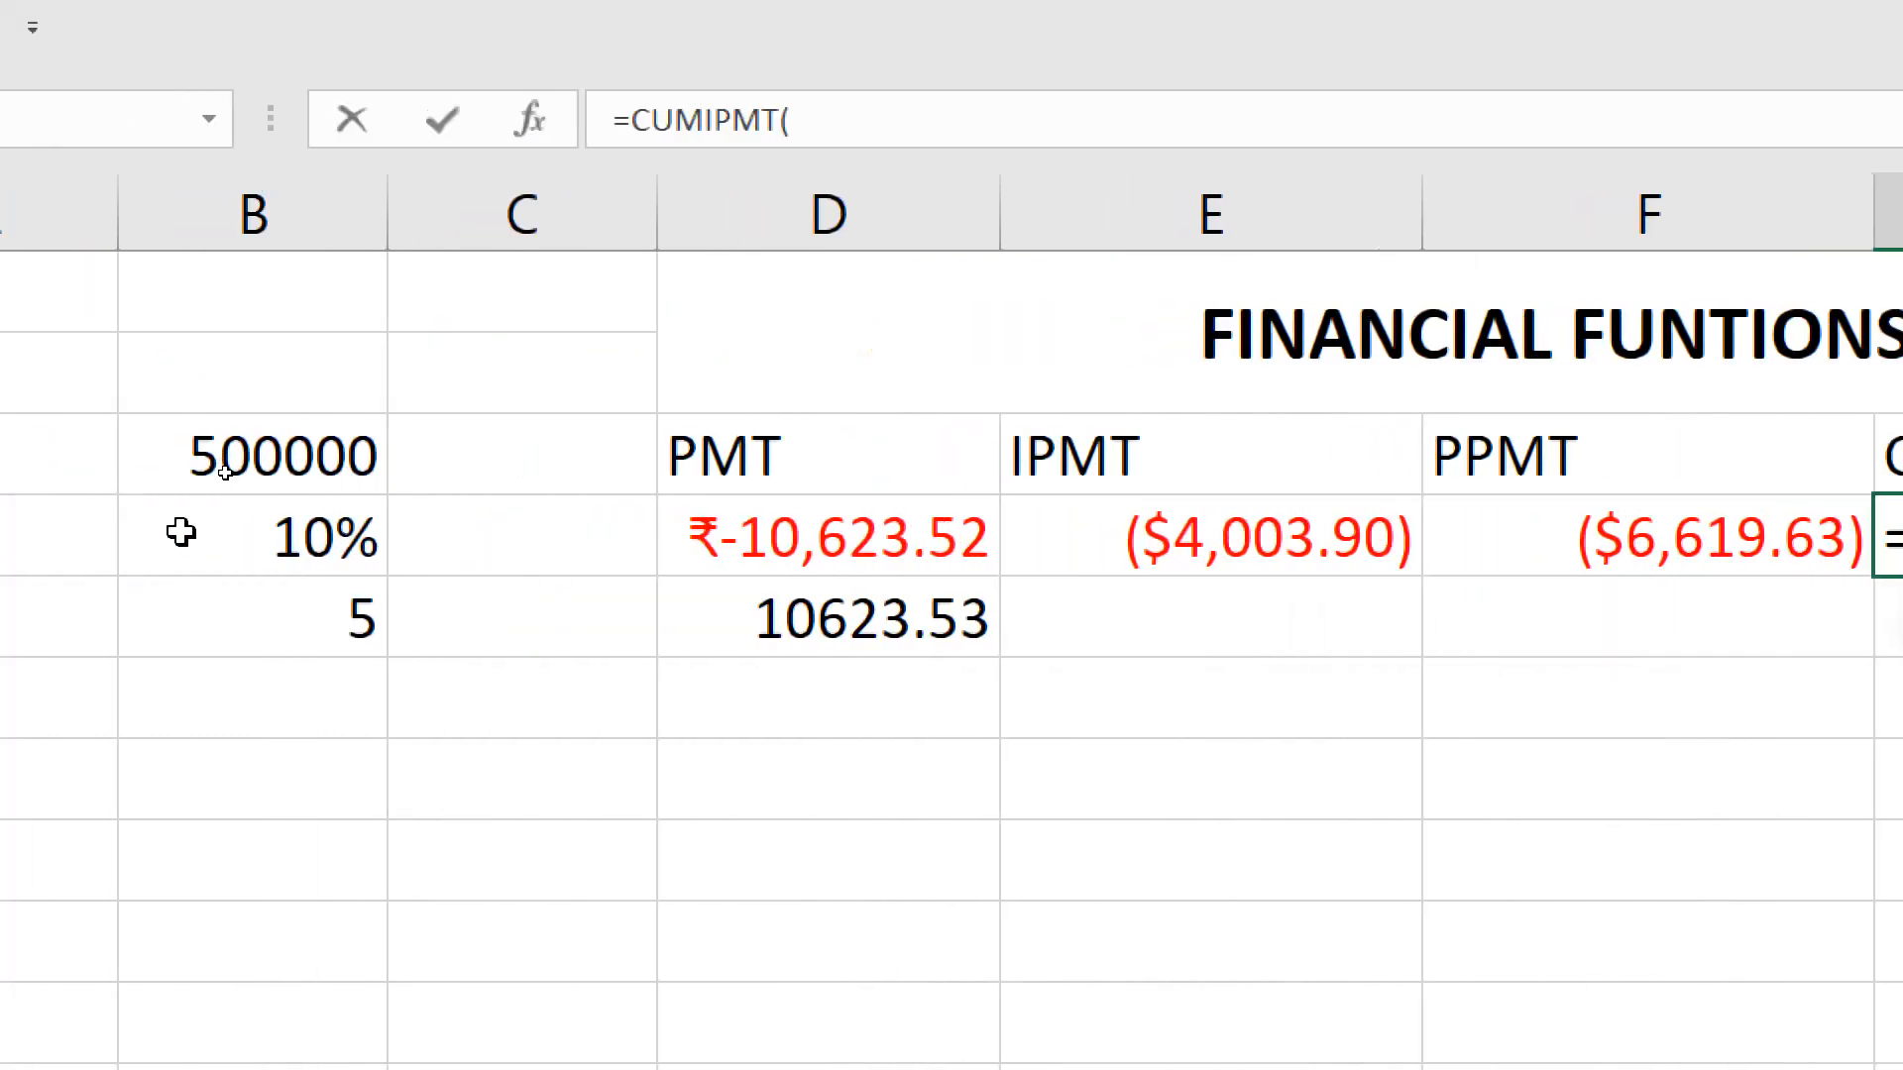
left_click(213, 552)
type("/12,")
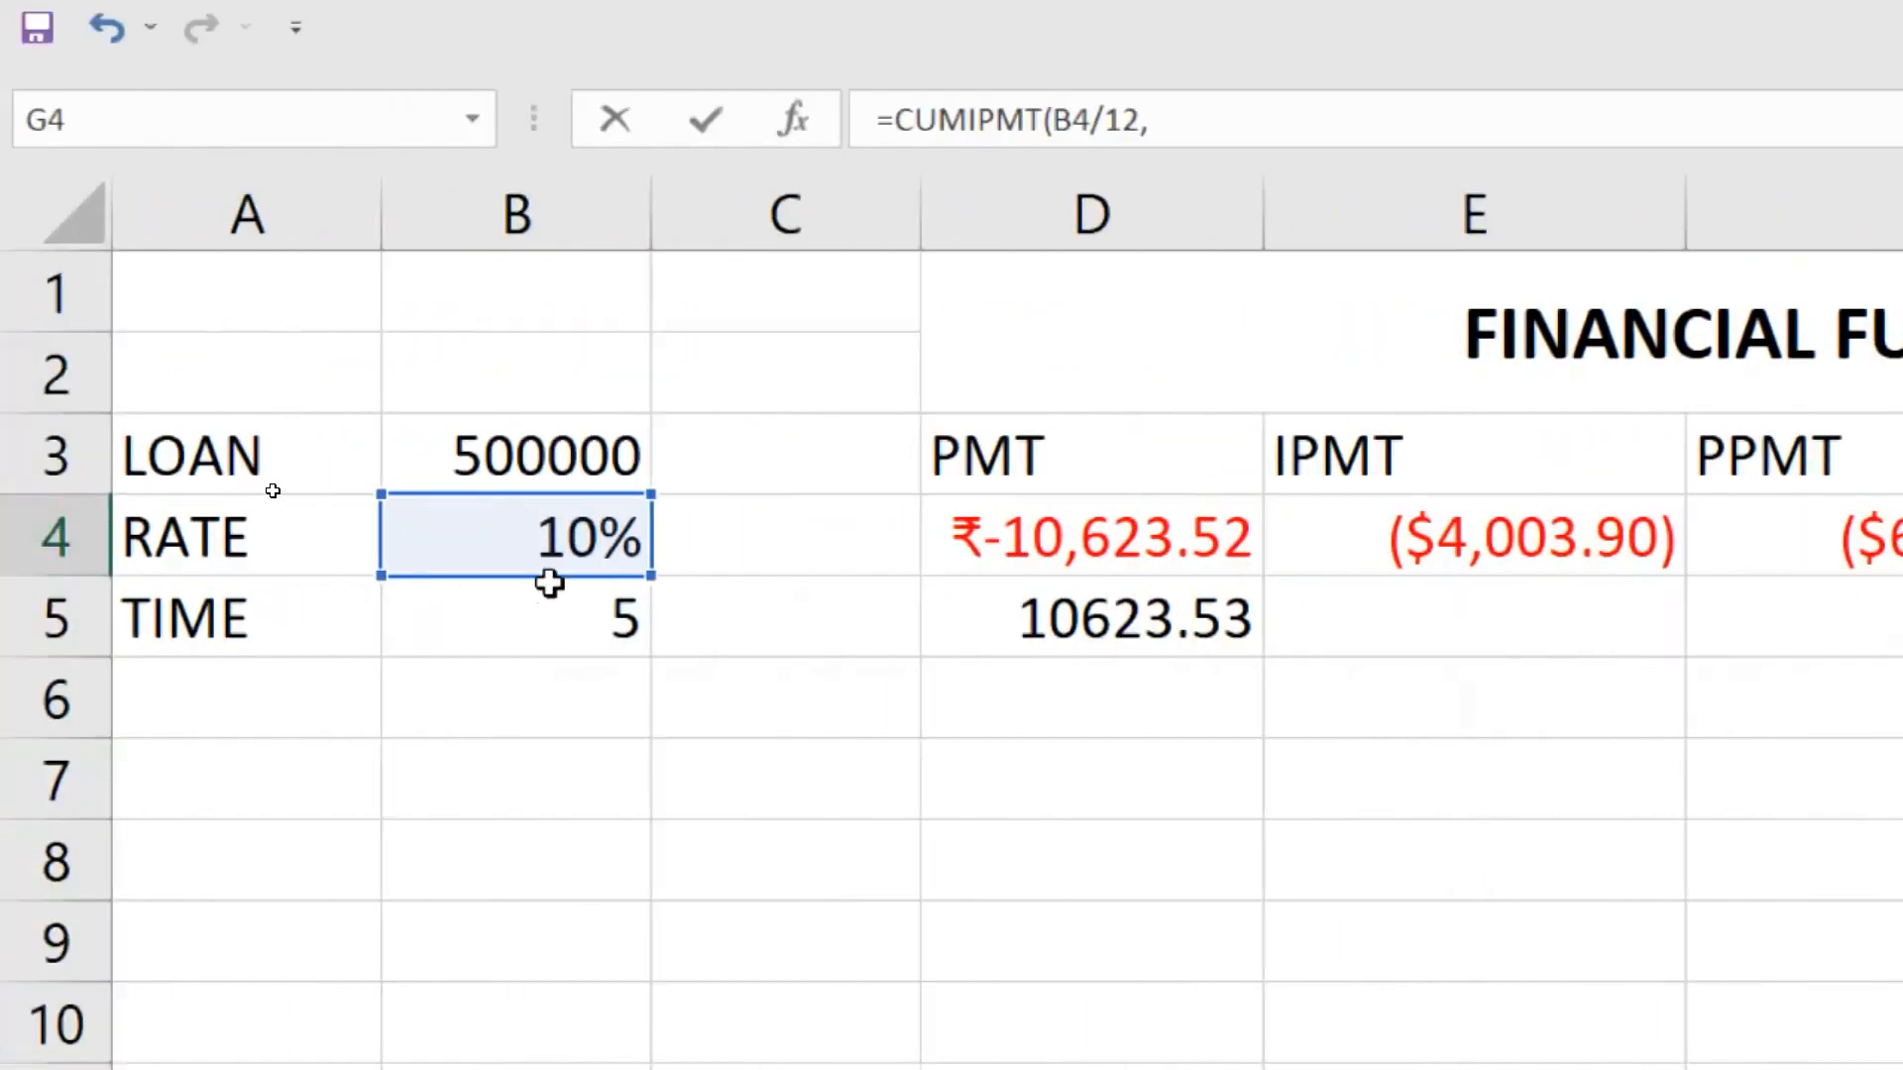
left_click(550, 585)
type("*12,")
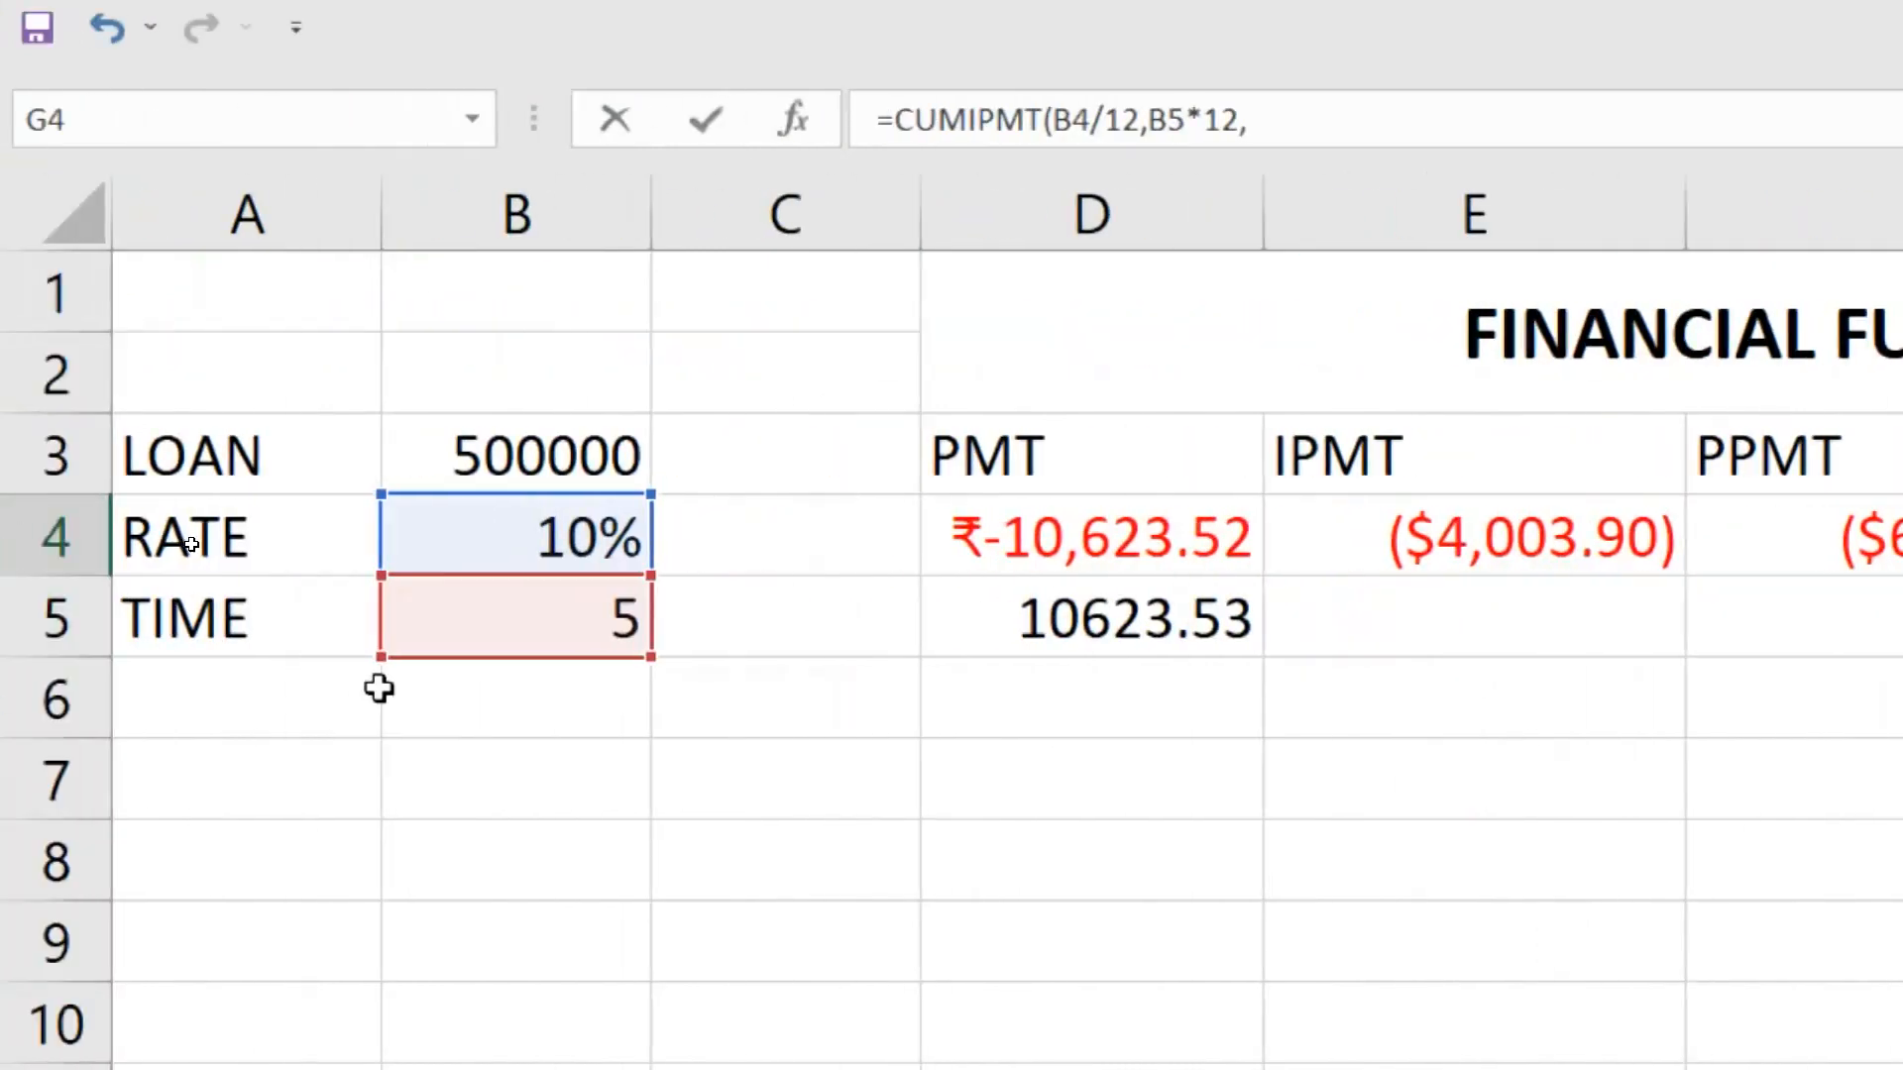
left_click(532, 453)
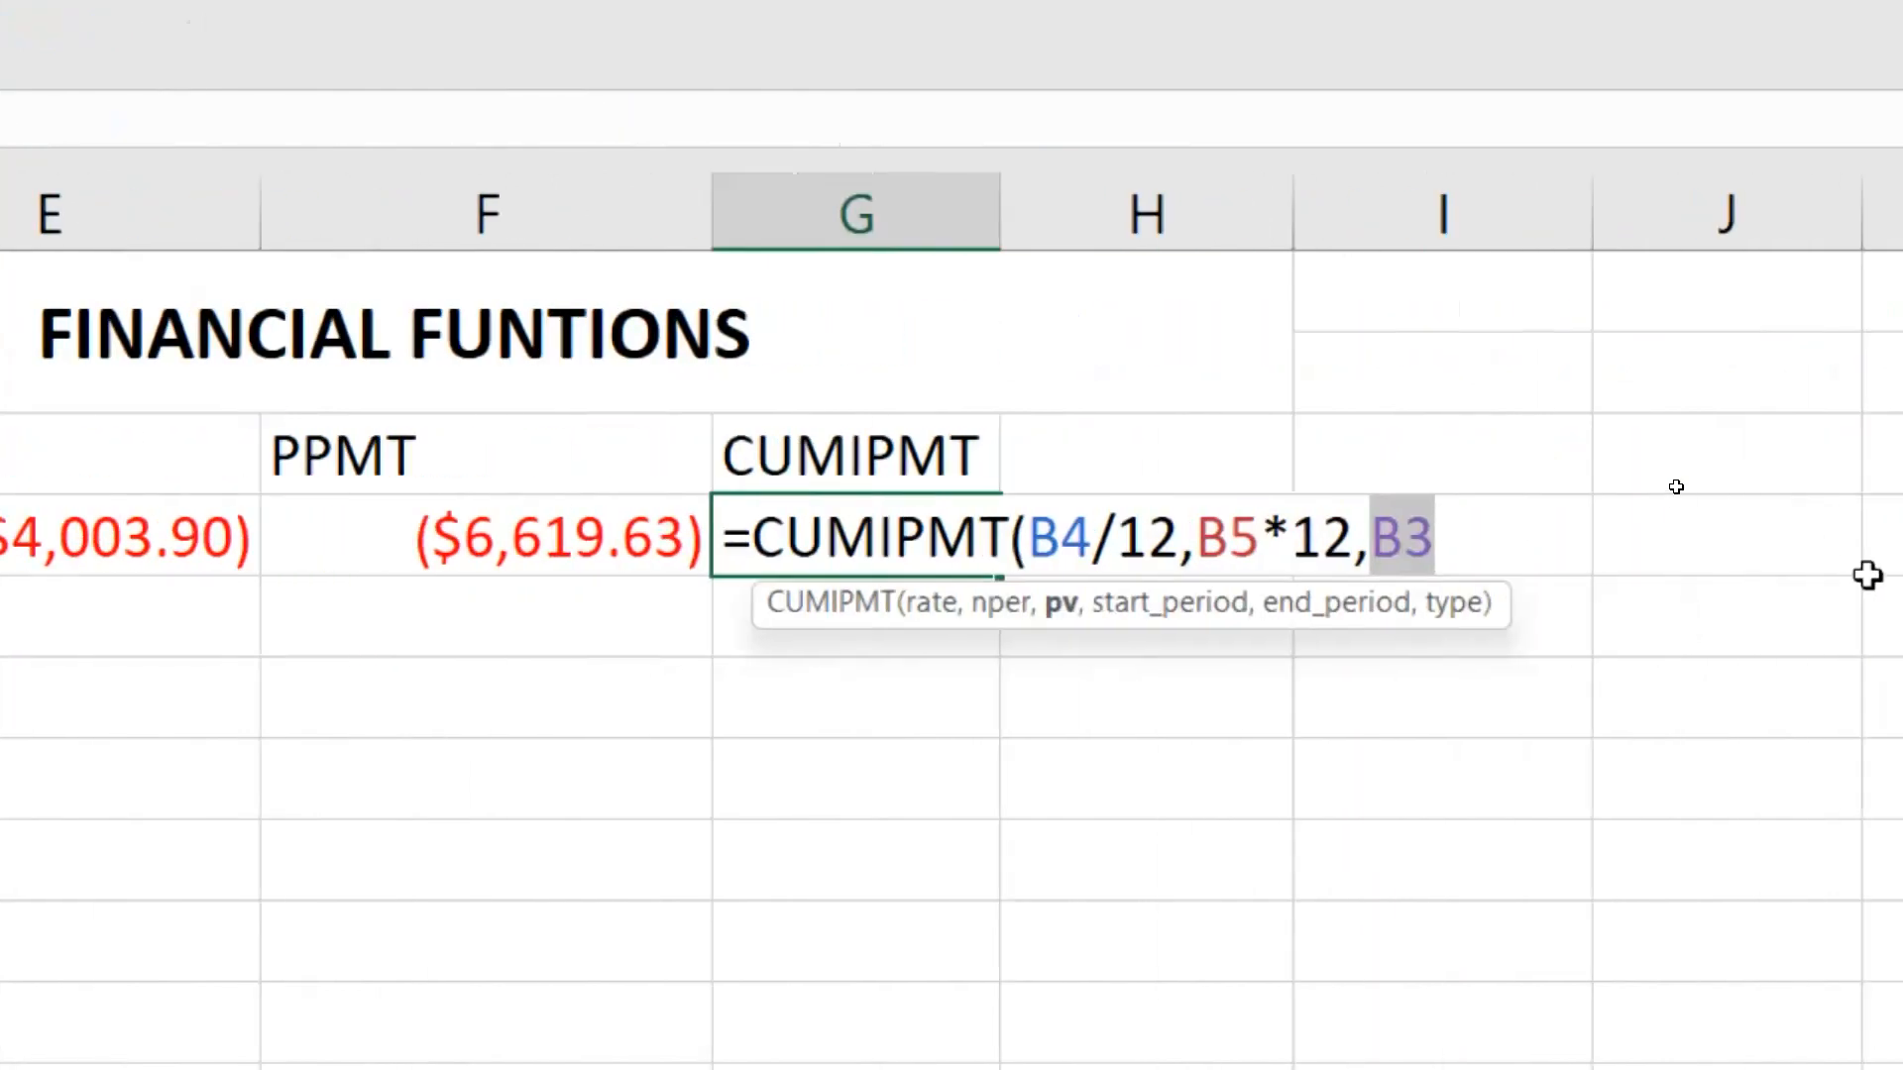
type(",")
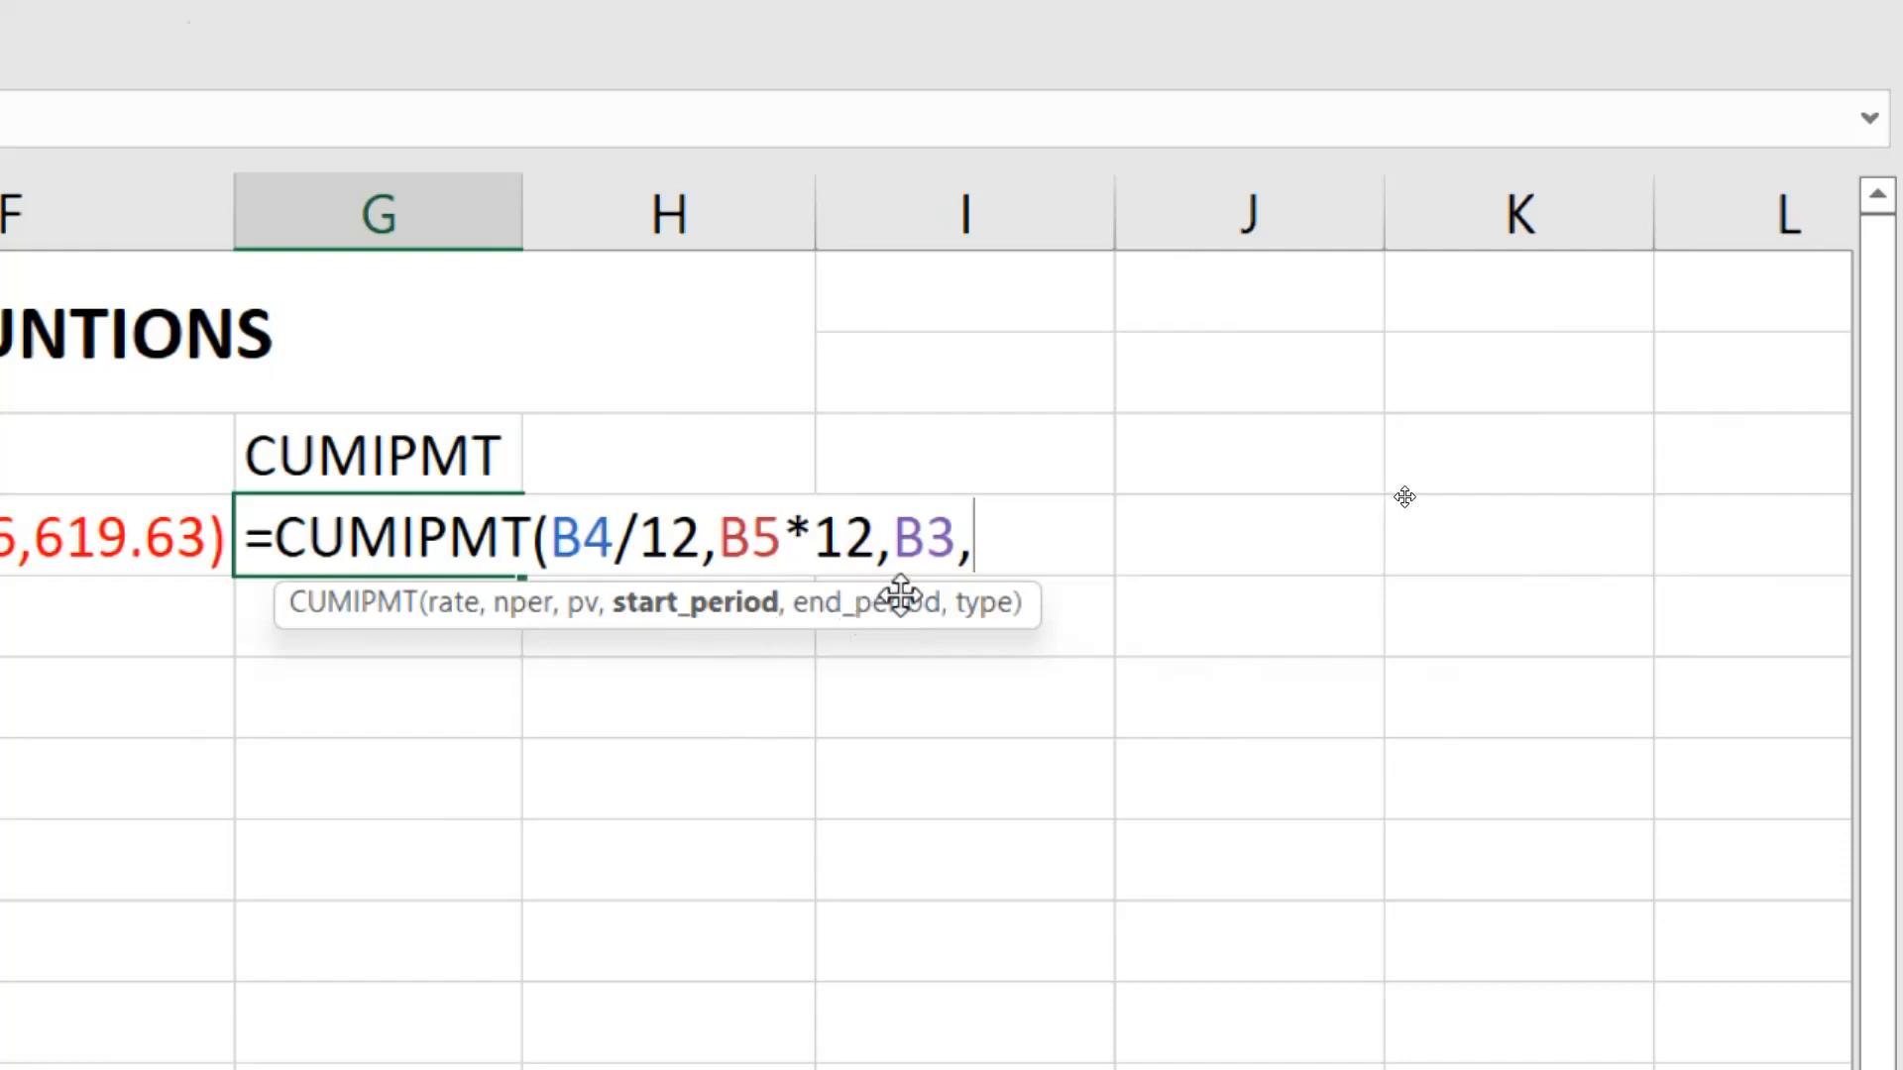
type("1,60")
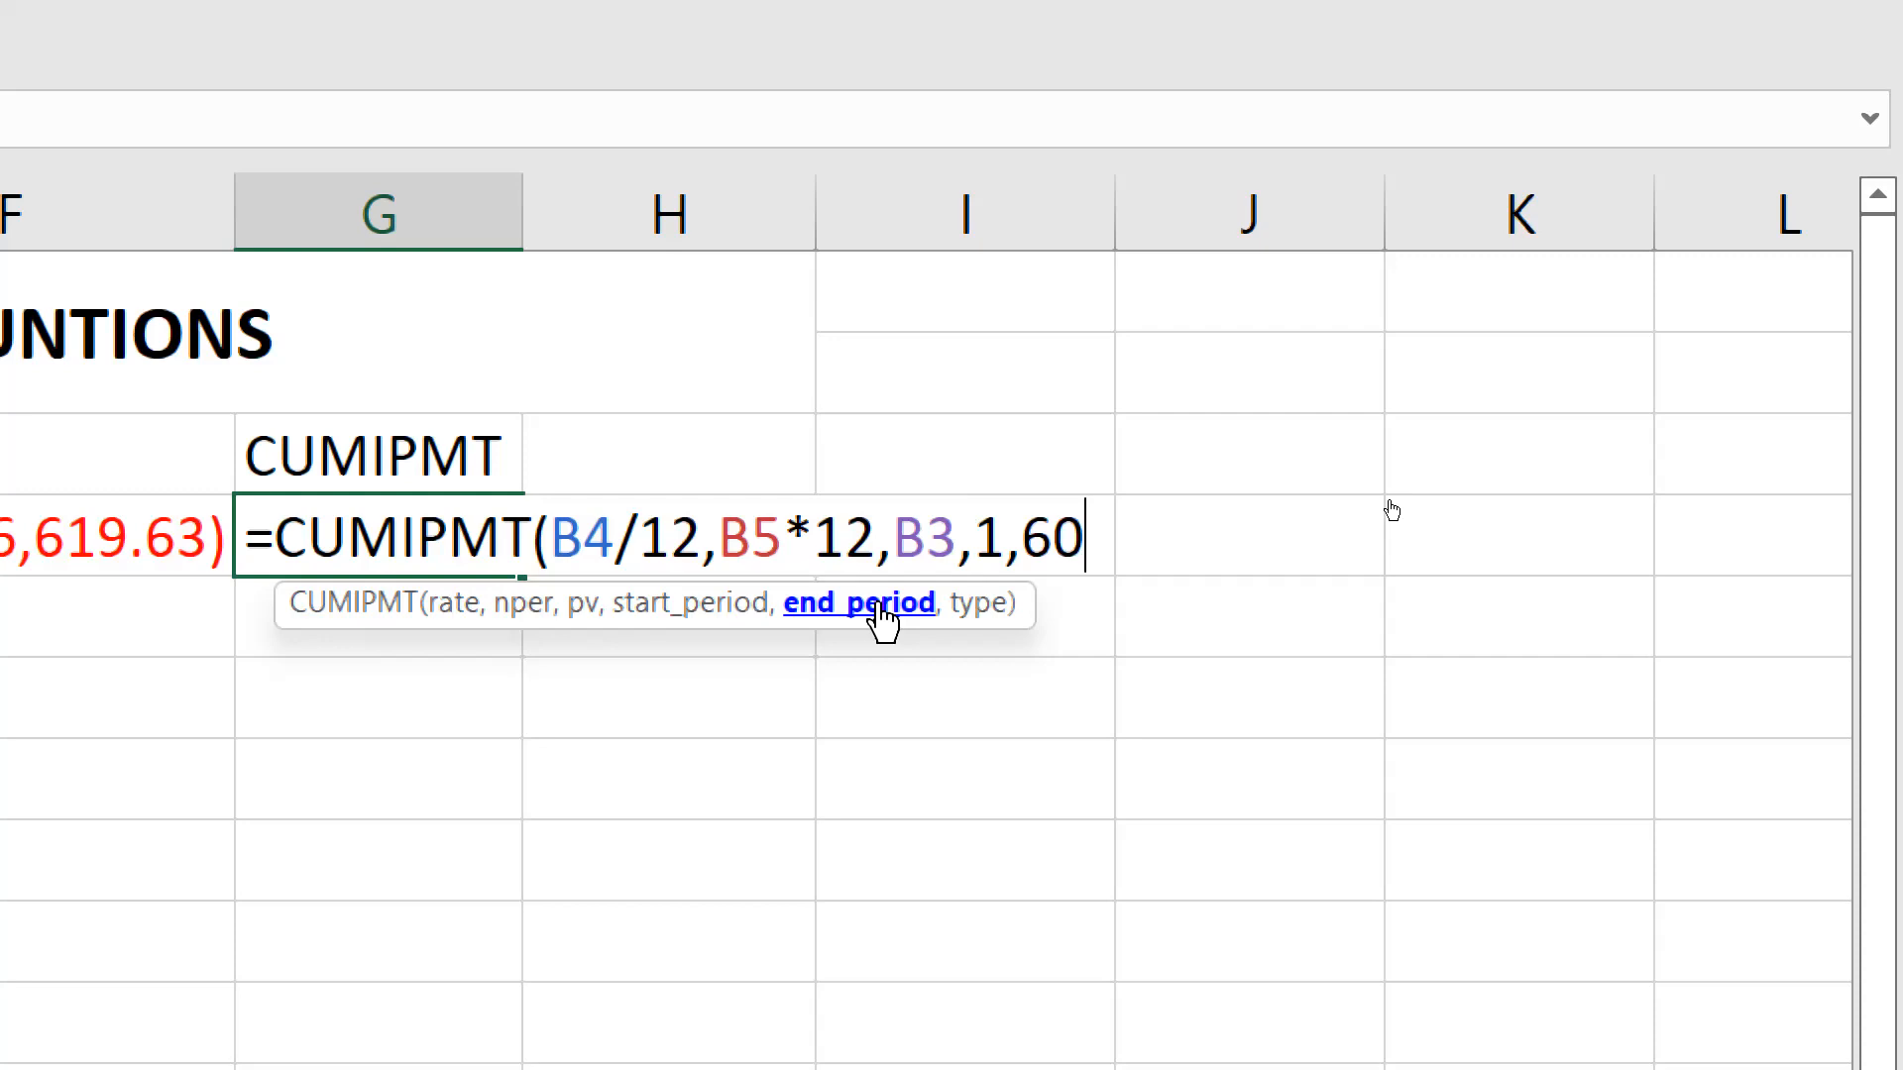
type(",")
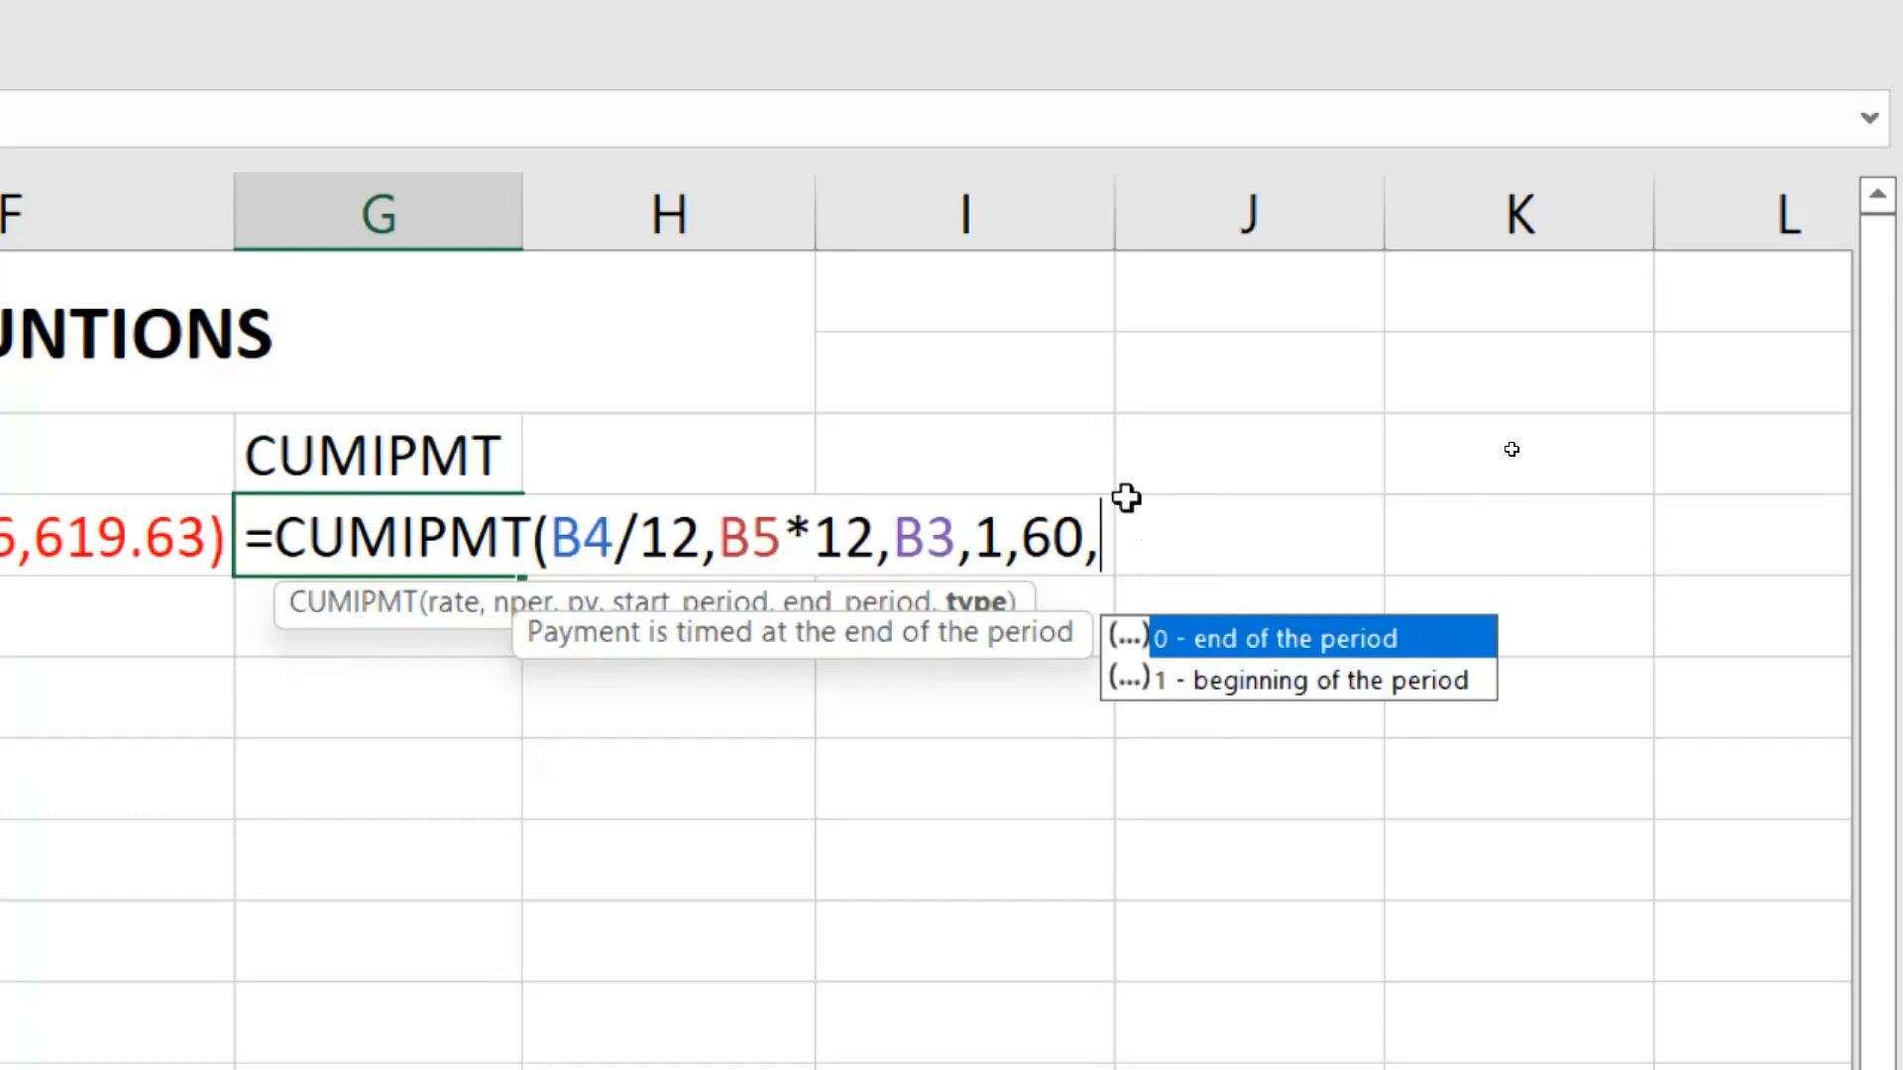
type("1")
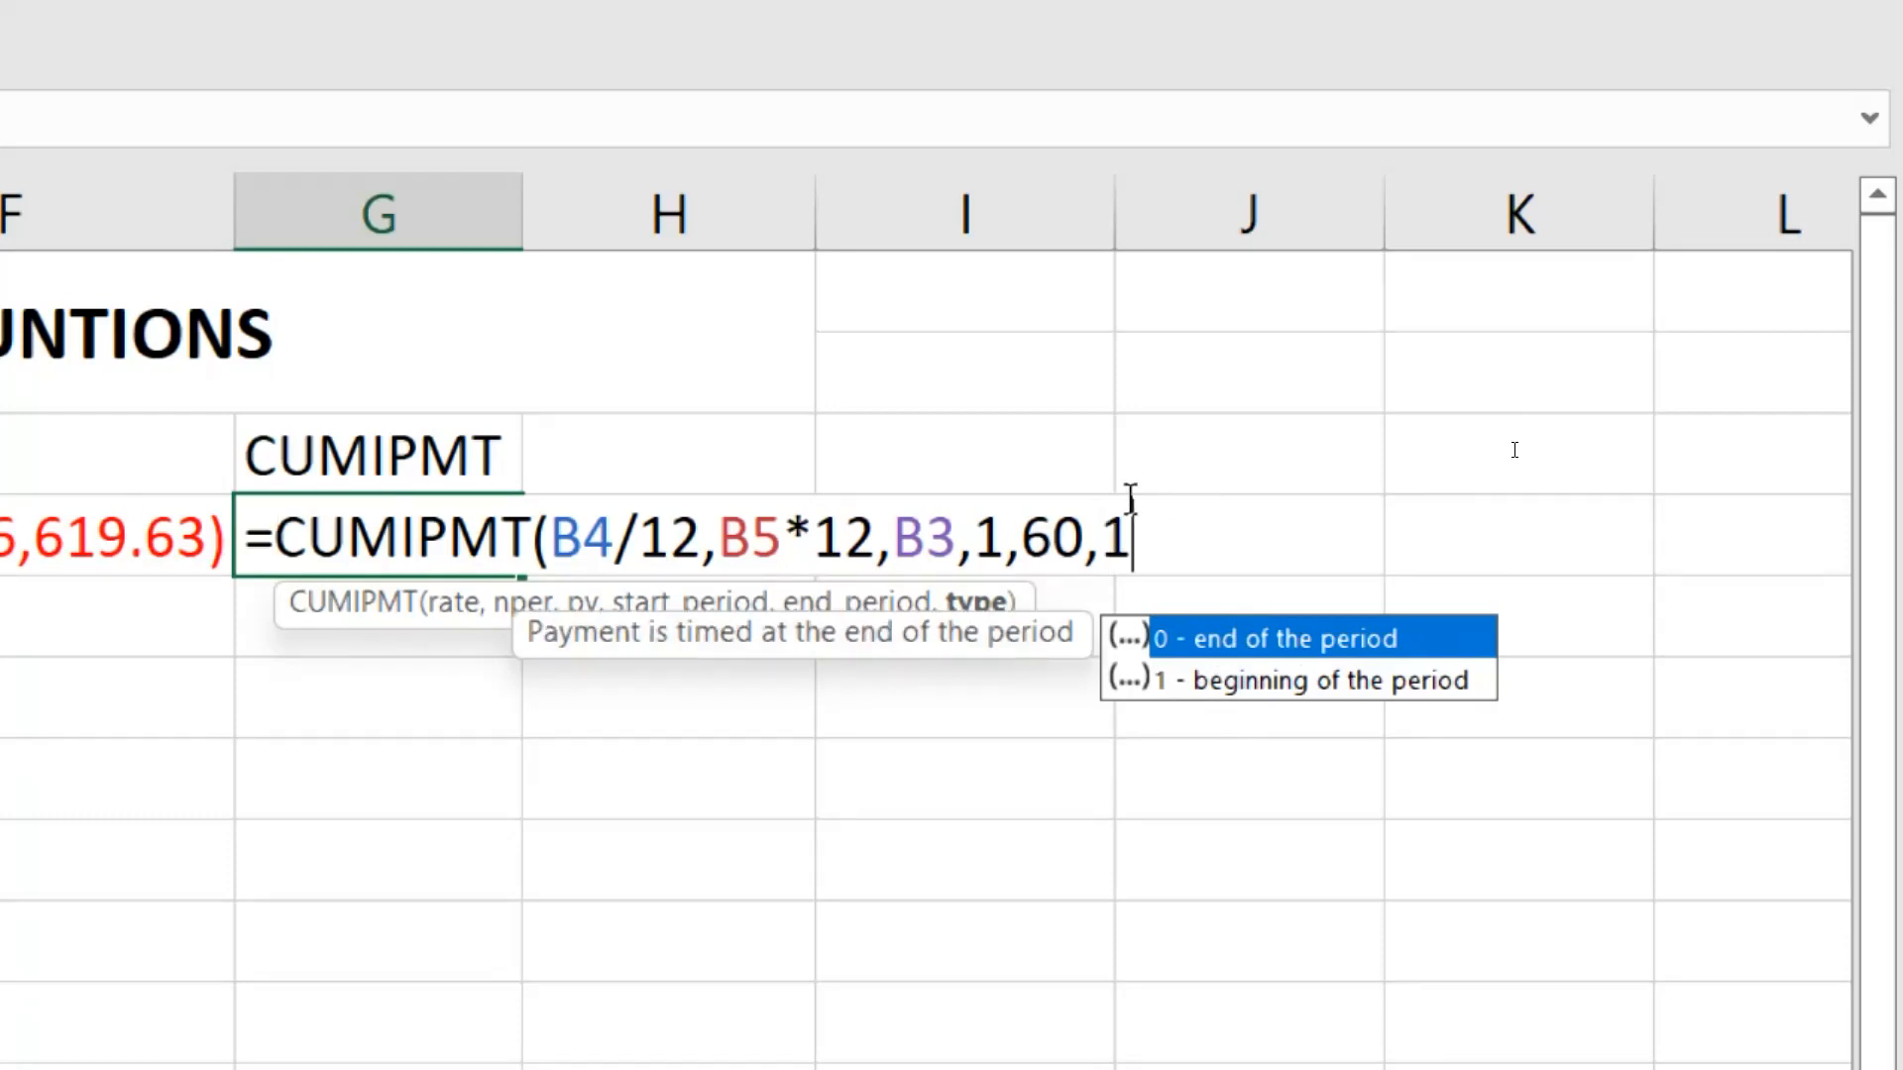
type(")")
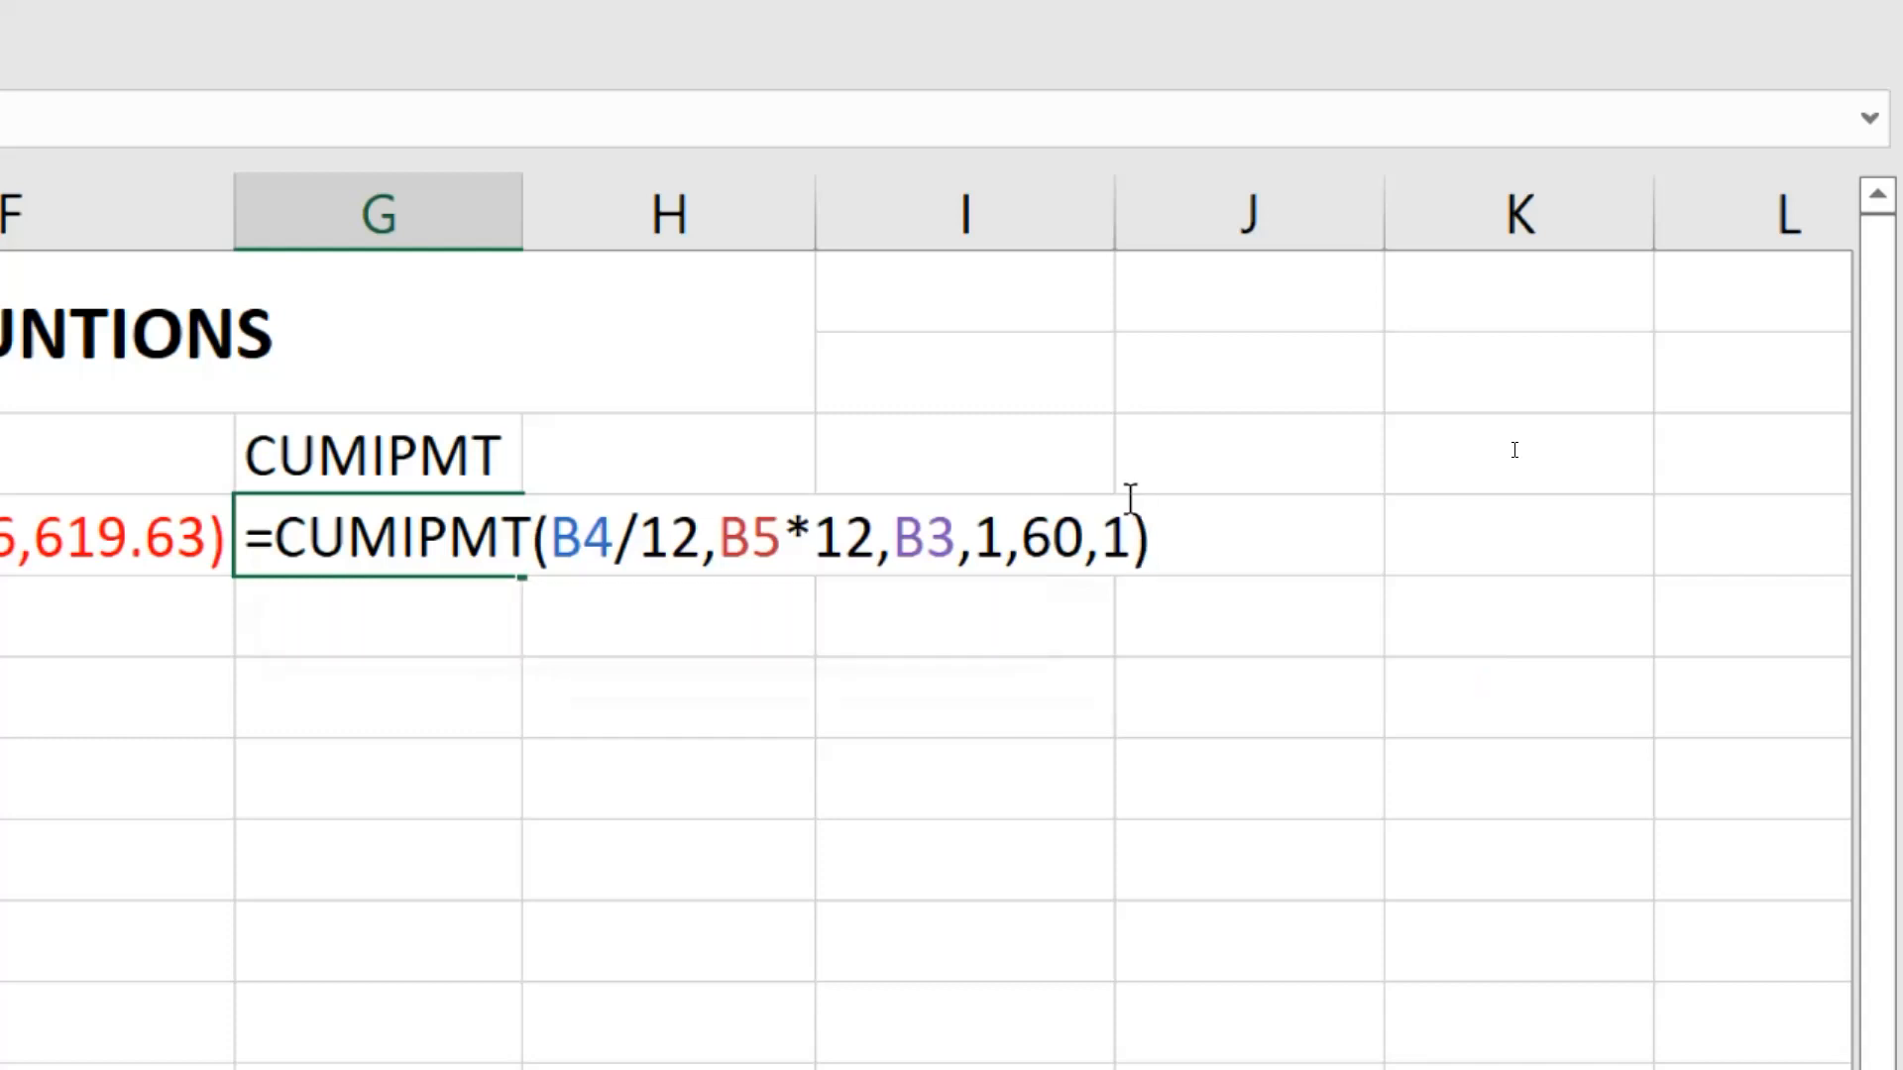
key("Return")
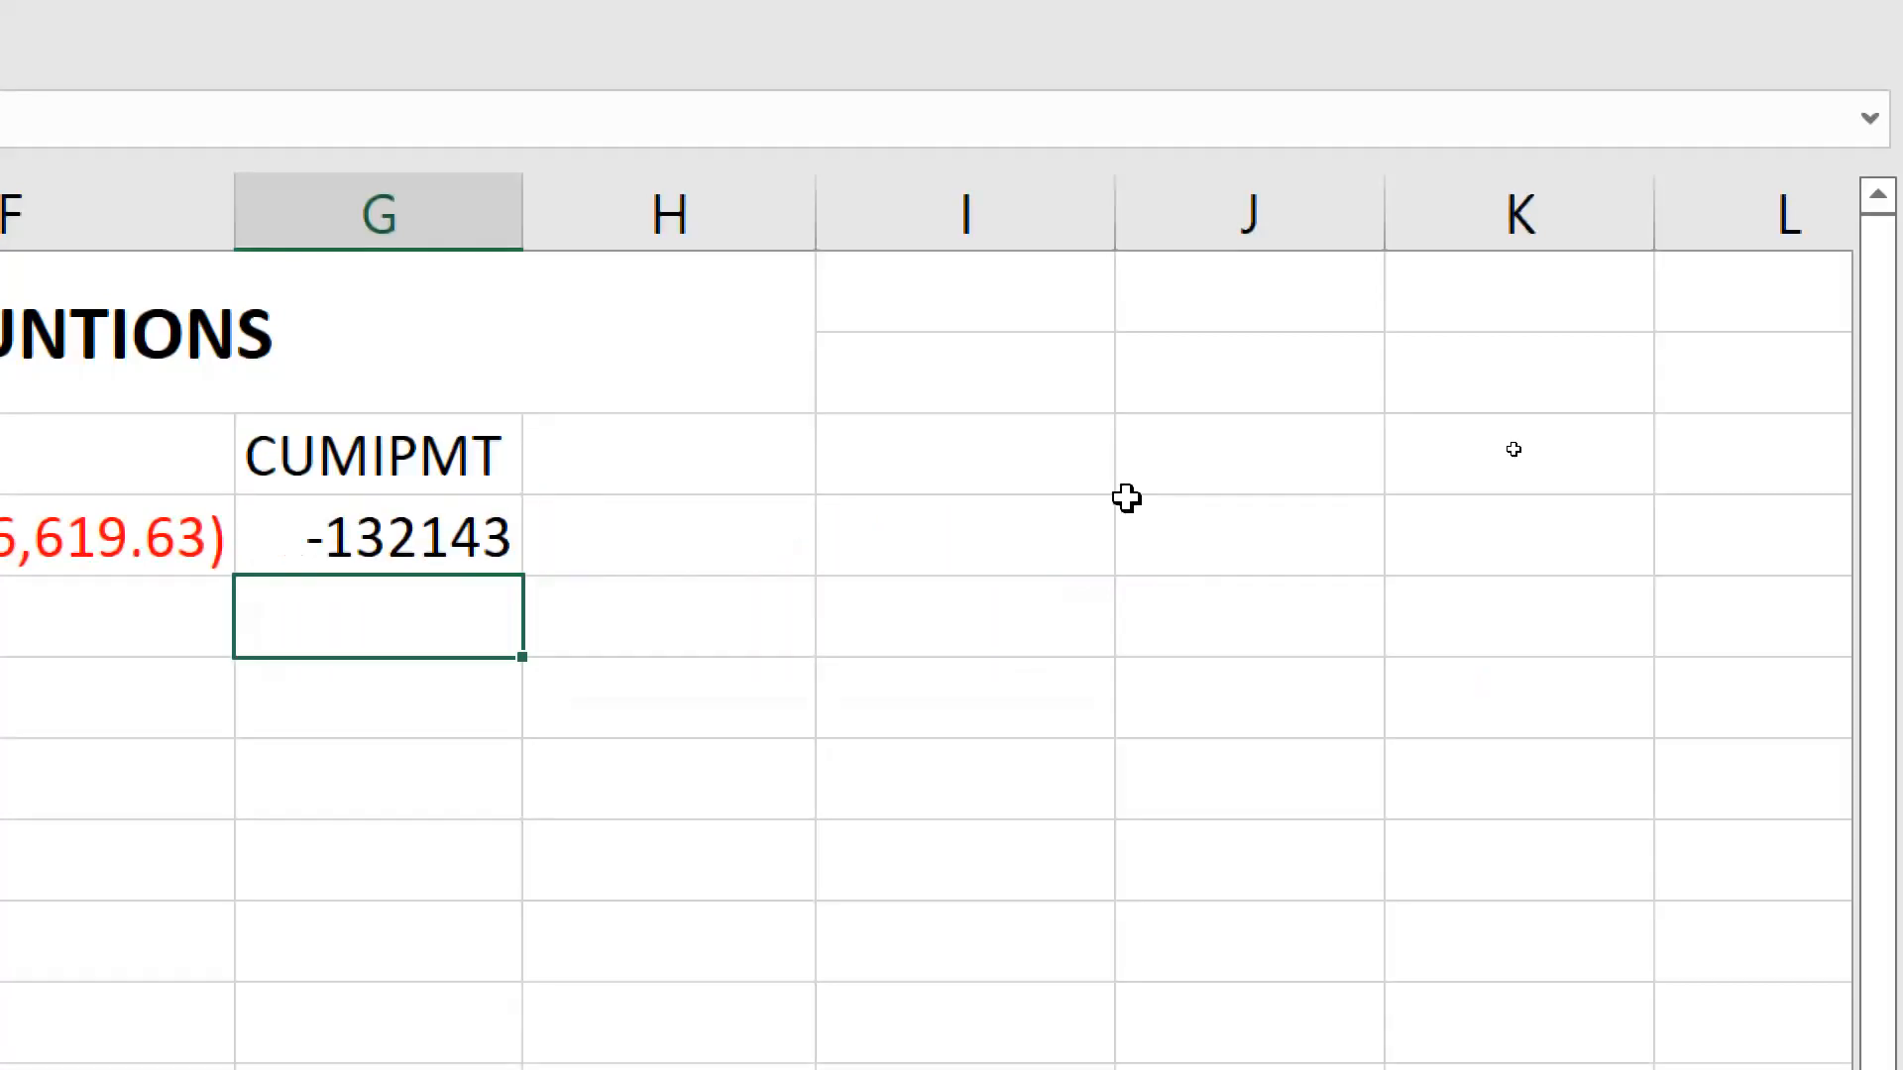
Step: Re-enter the cumulative interest formula in G4 for payments at the end of the period as =CUMIPMT(B4/12,B5*12,B3,1,60,0)
left_click(354, 548)
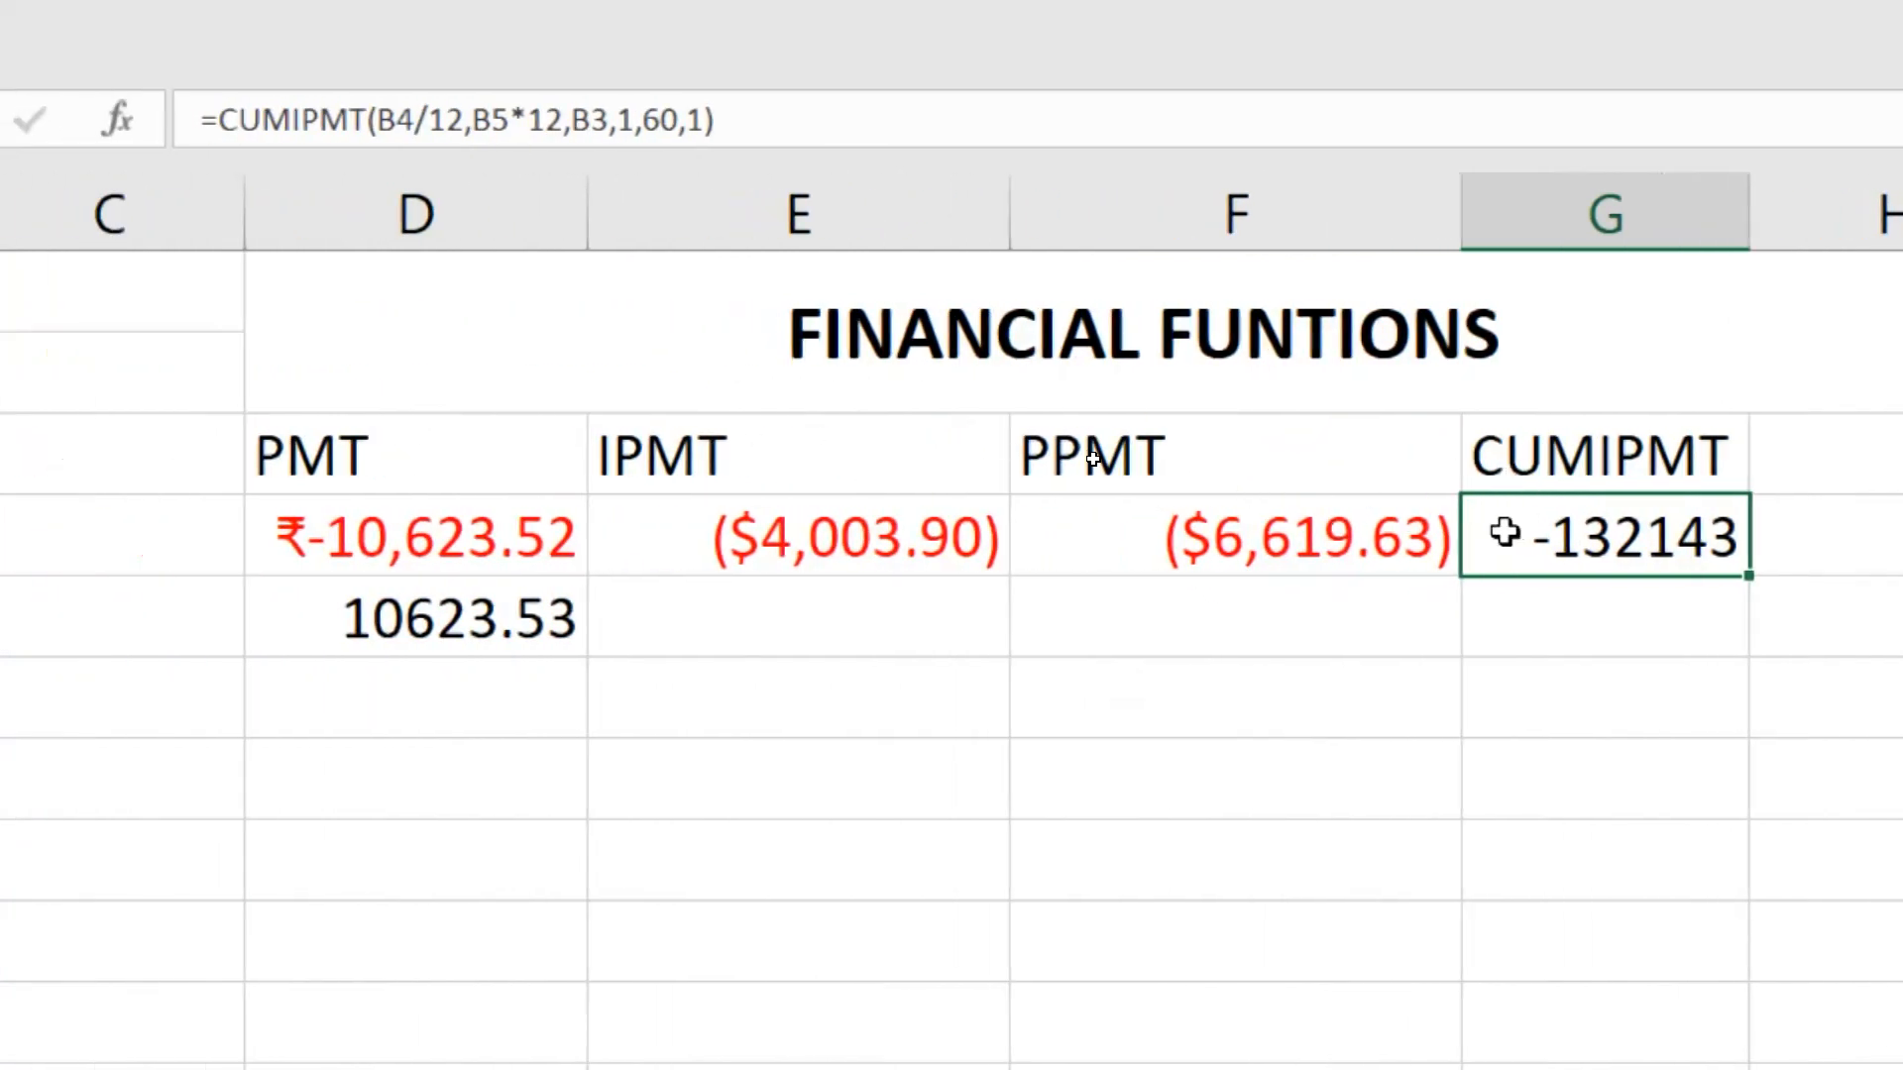
double_click(1578, 510)
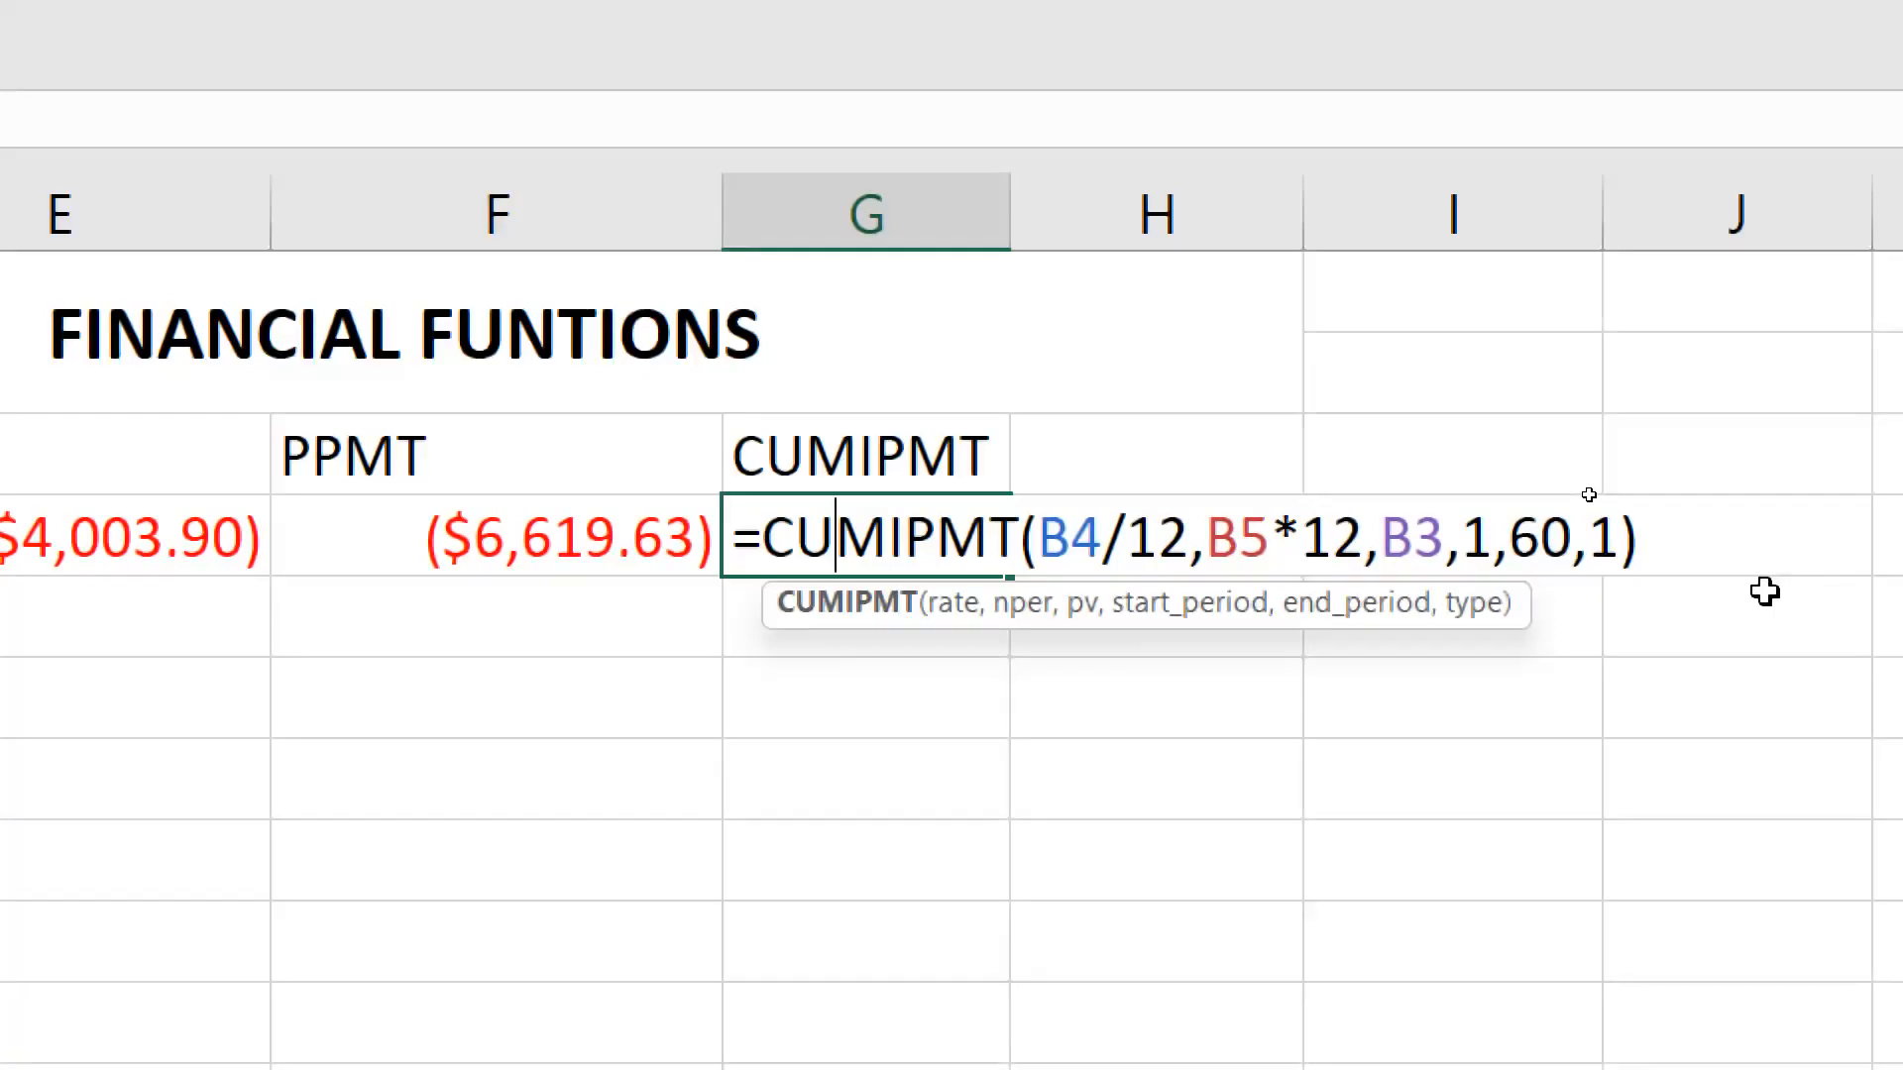
key("ctrl+Return")
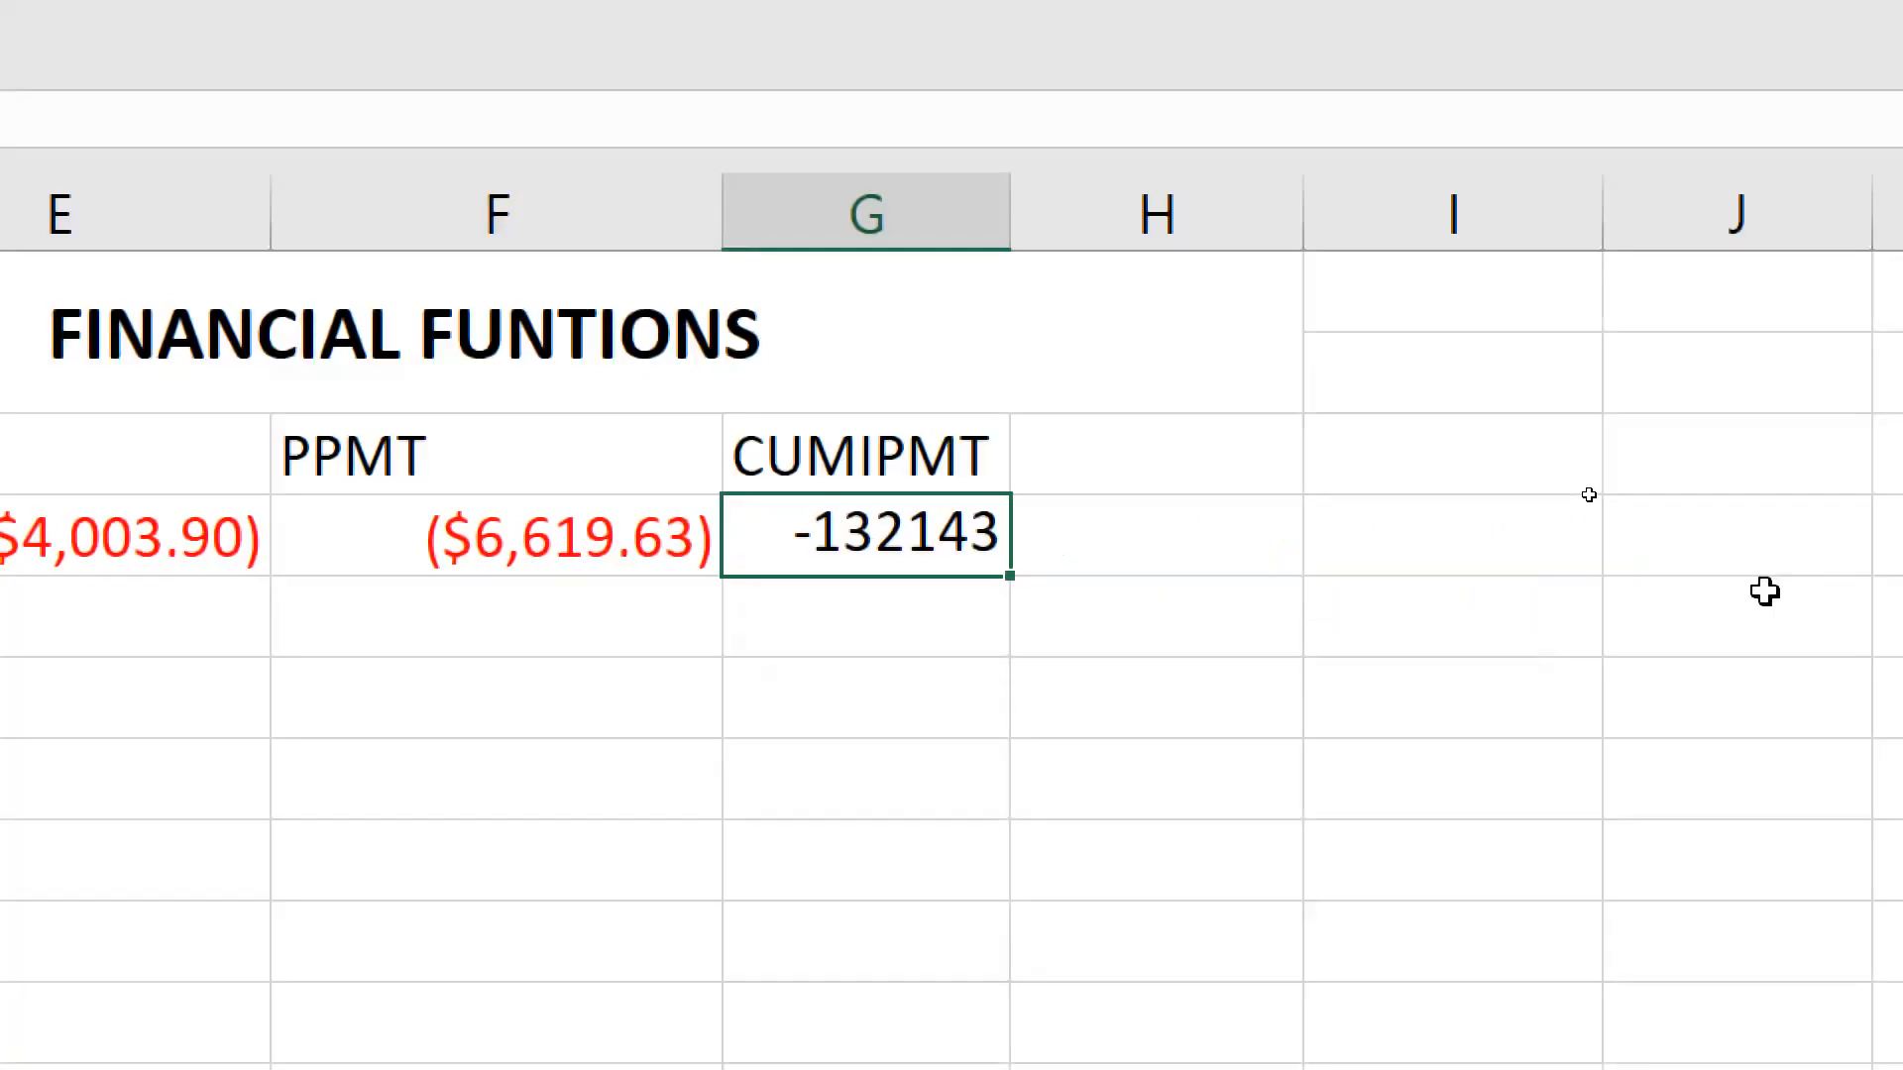
type("=cu")
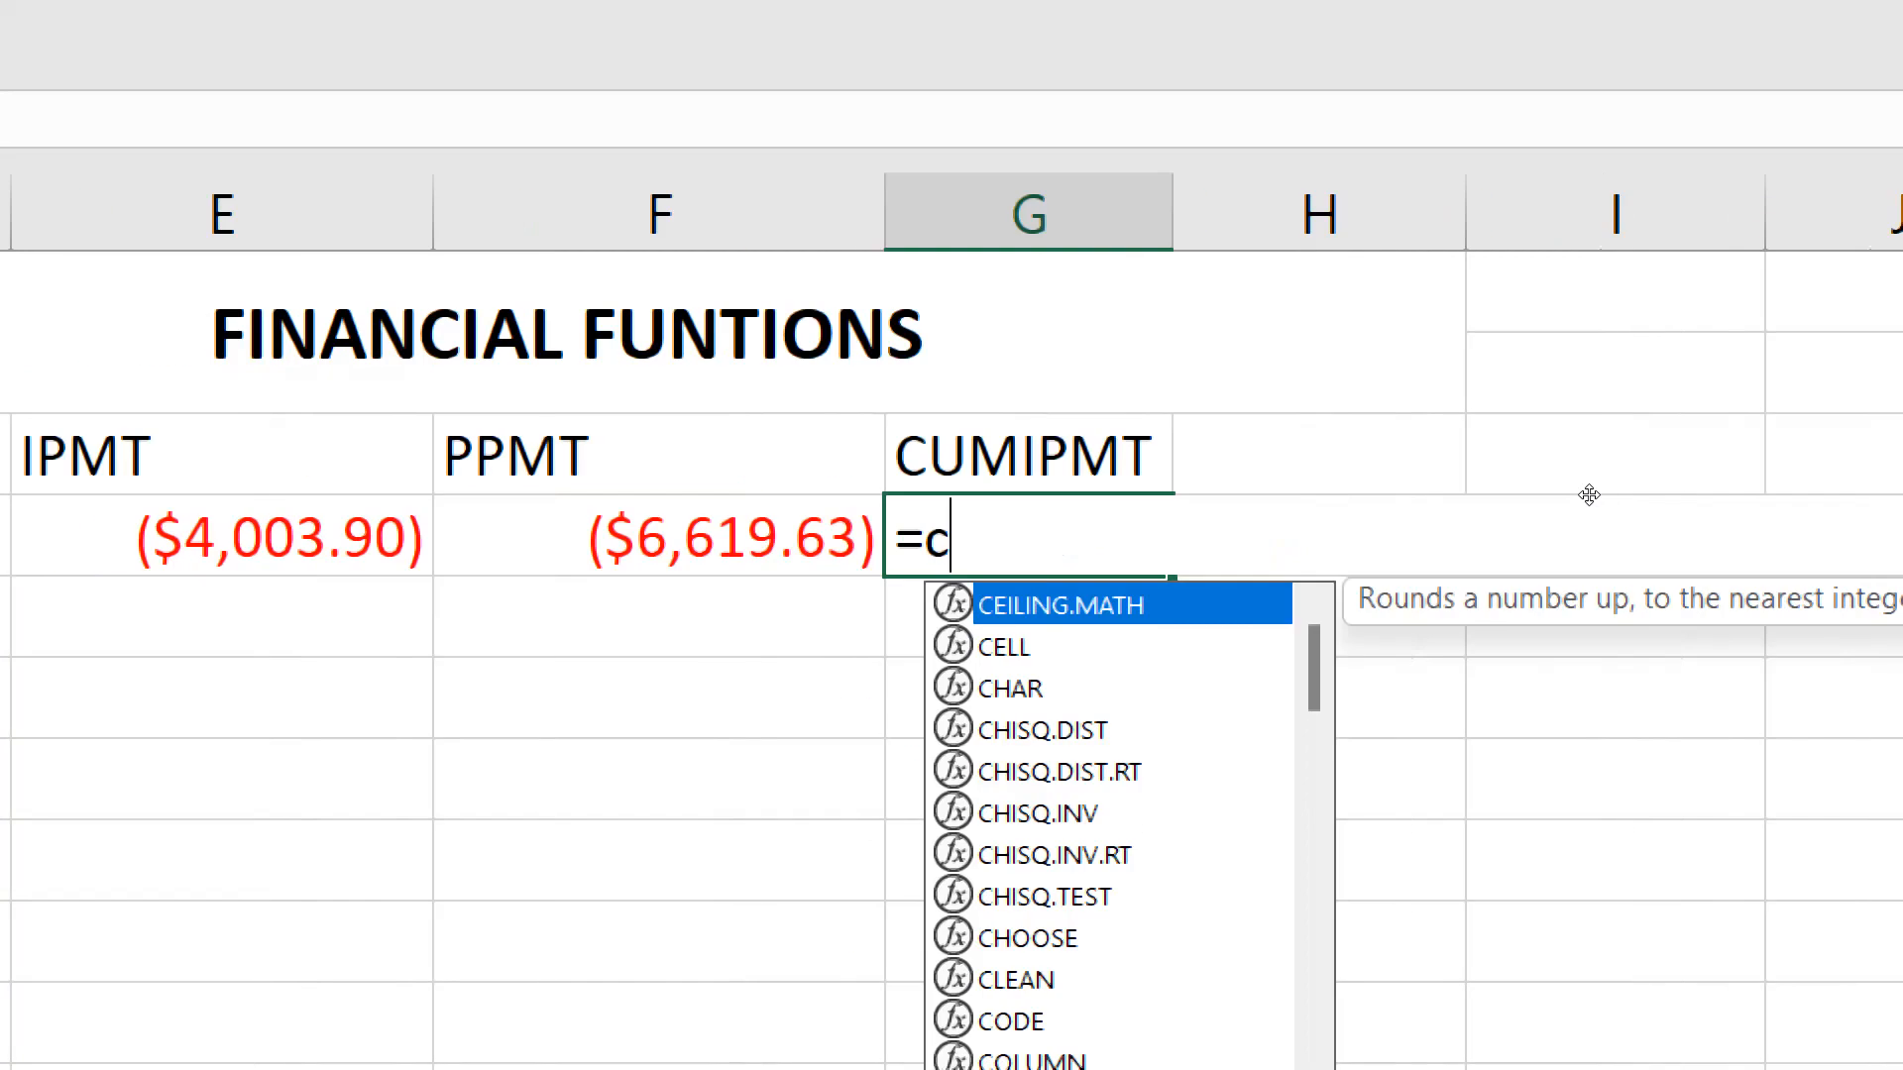
type("mipm")
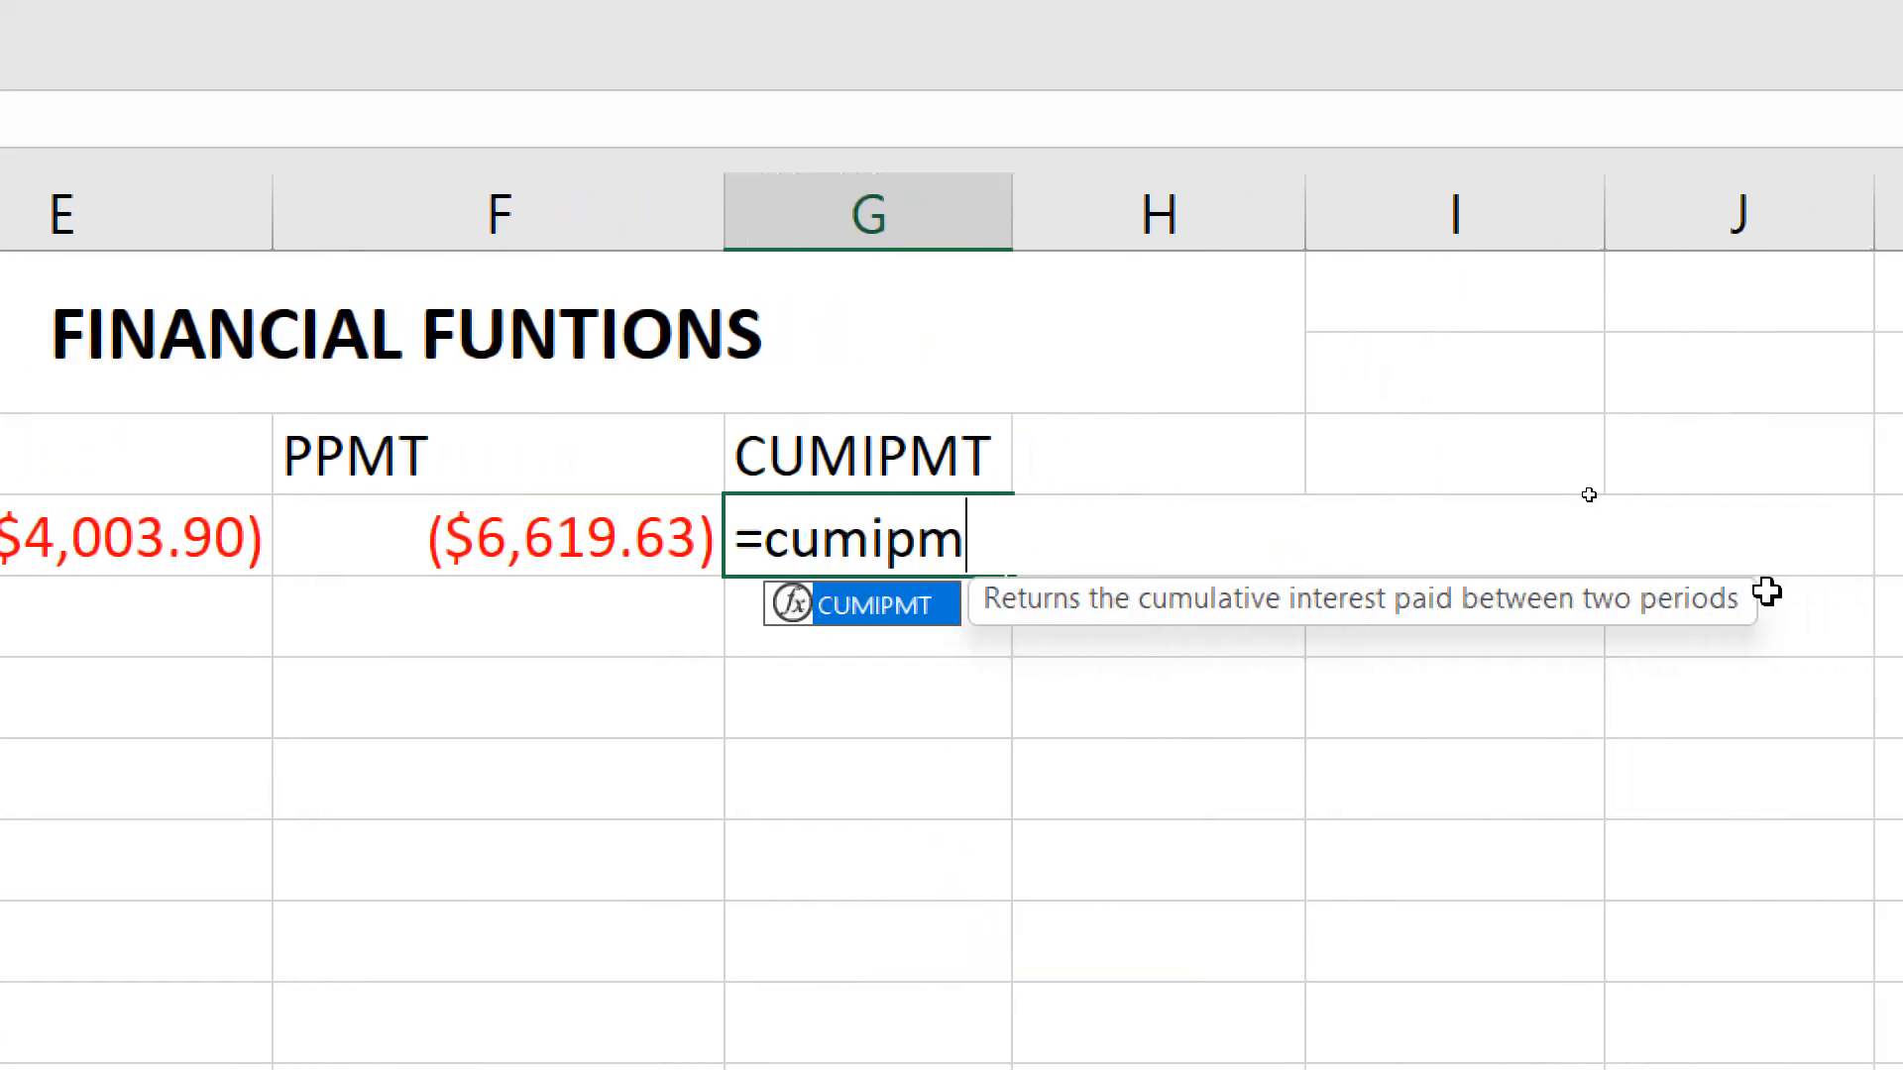
key("Tab")
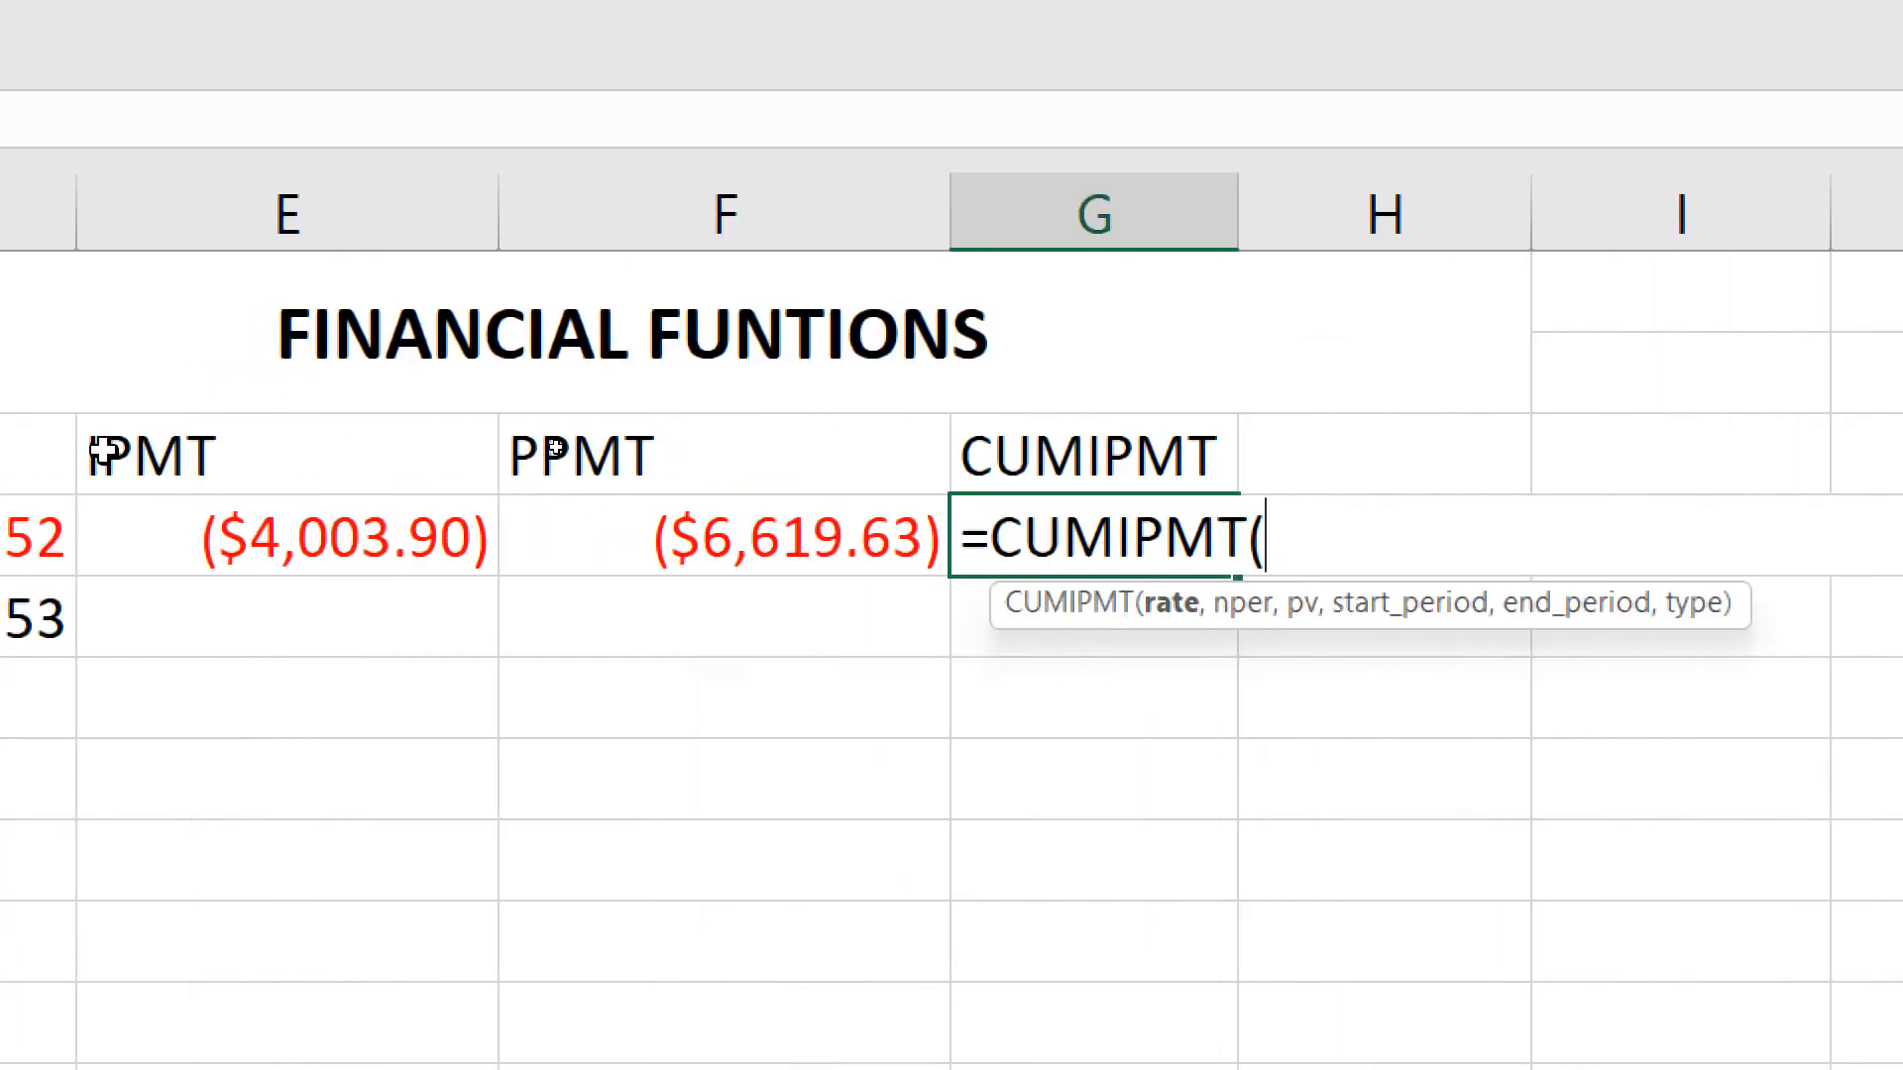
left_click(236, 531)
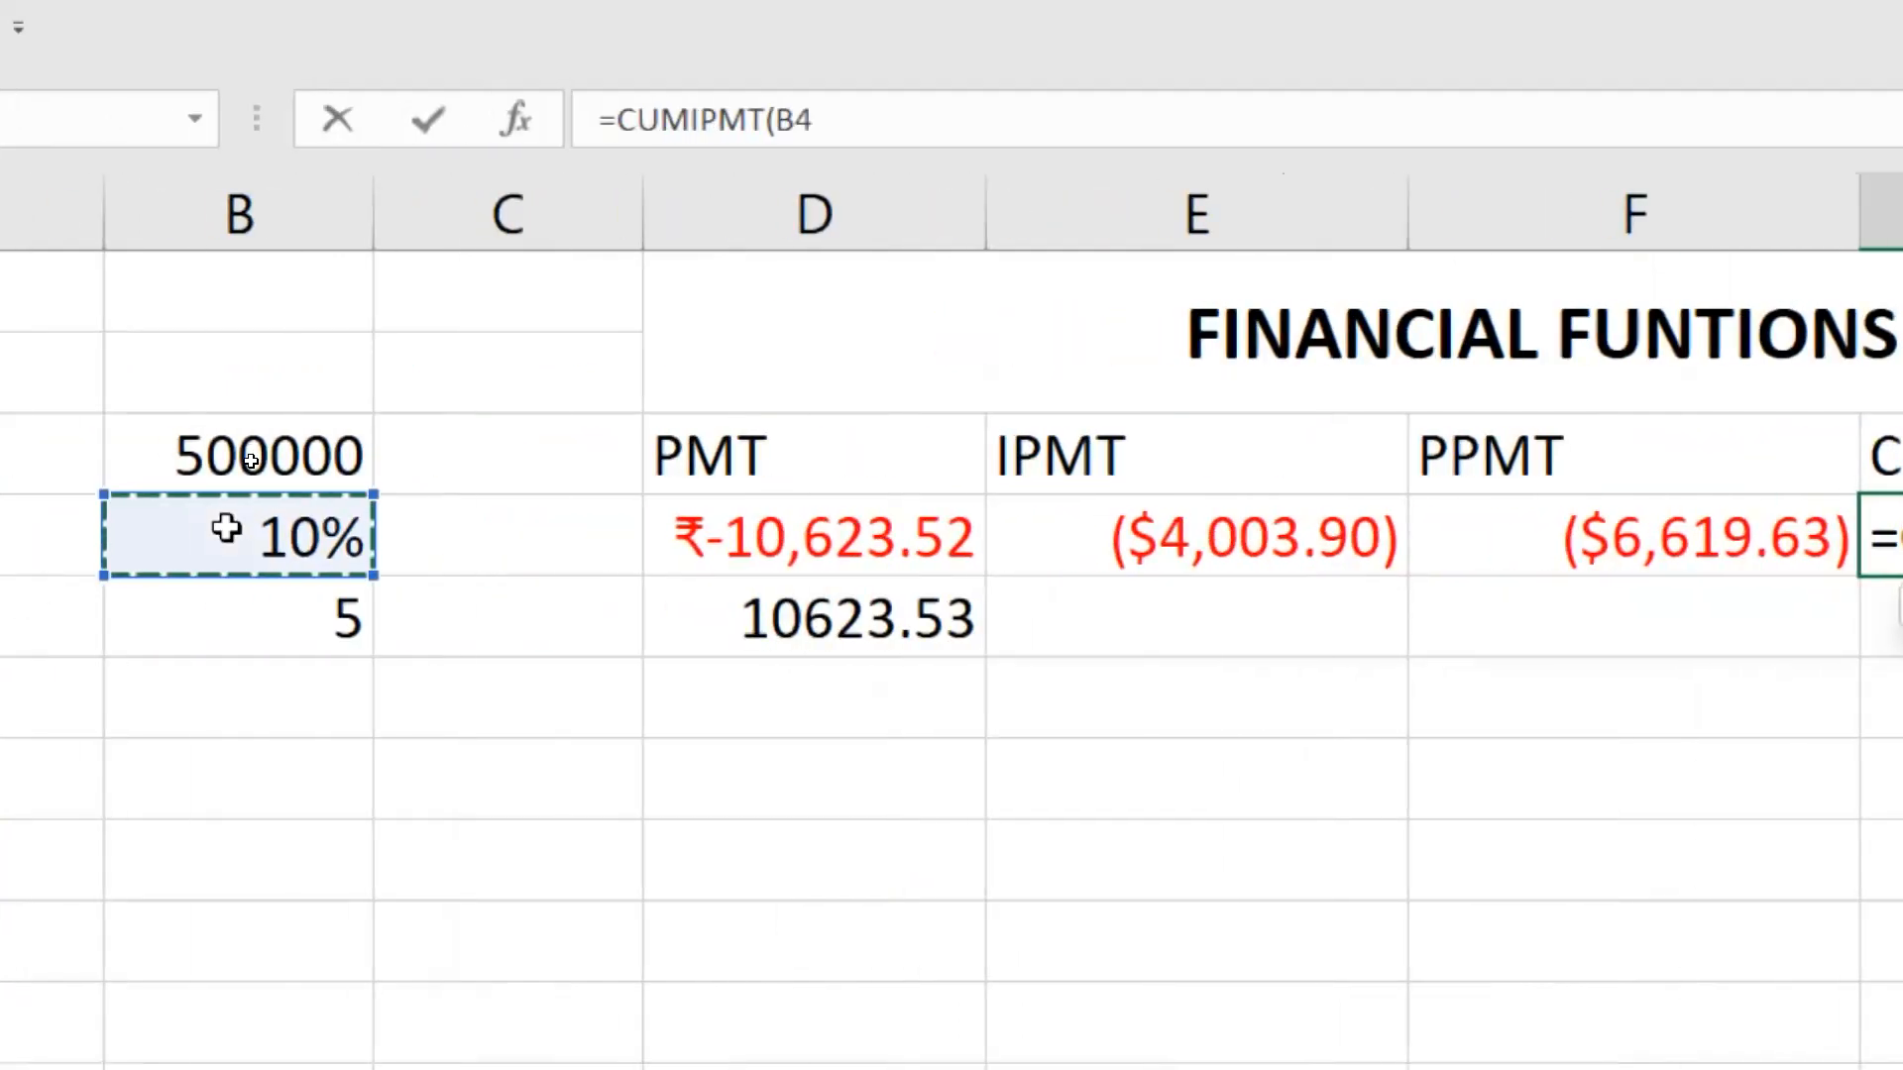
type("/12,")
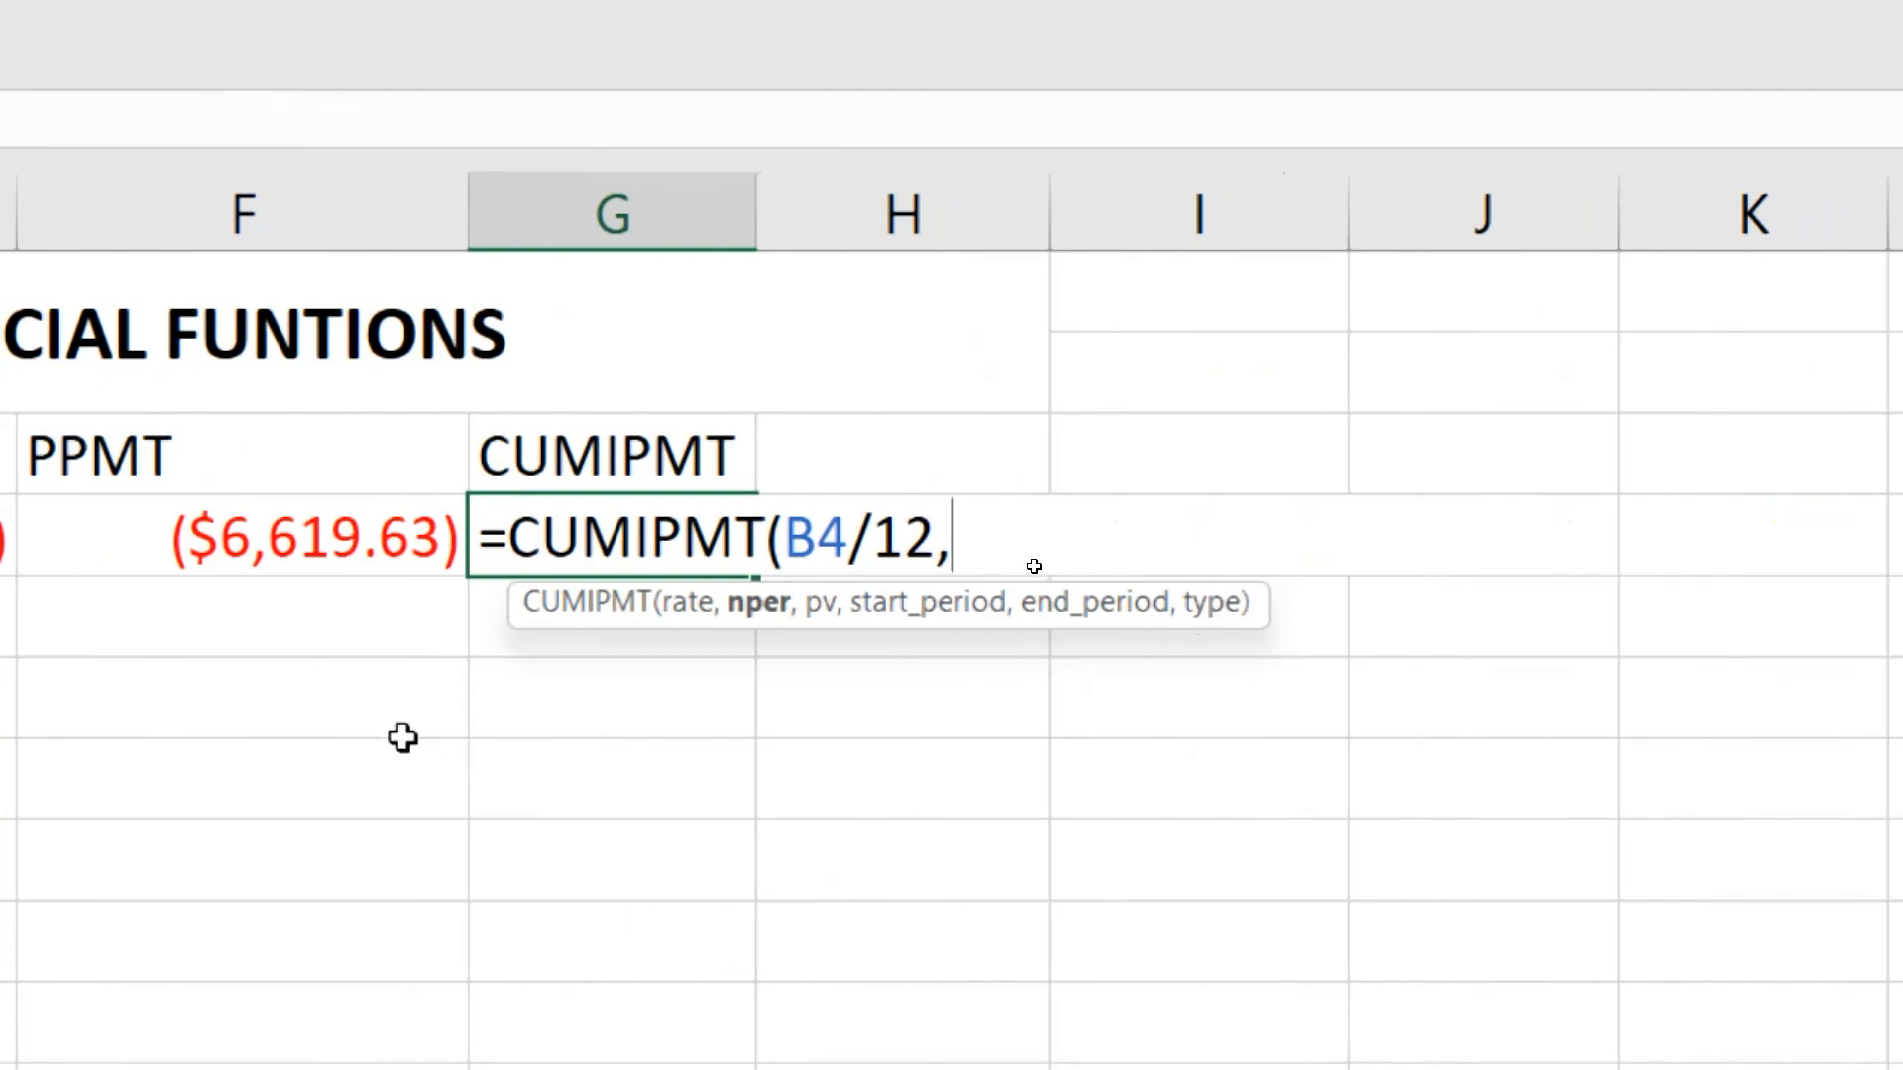
left_click(306, 631)
type("*12,")
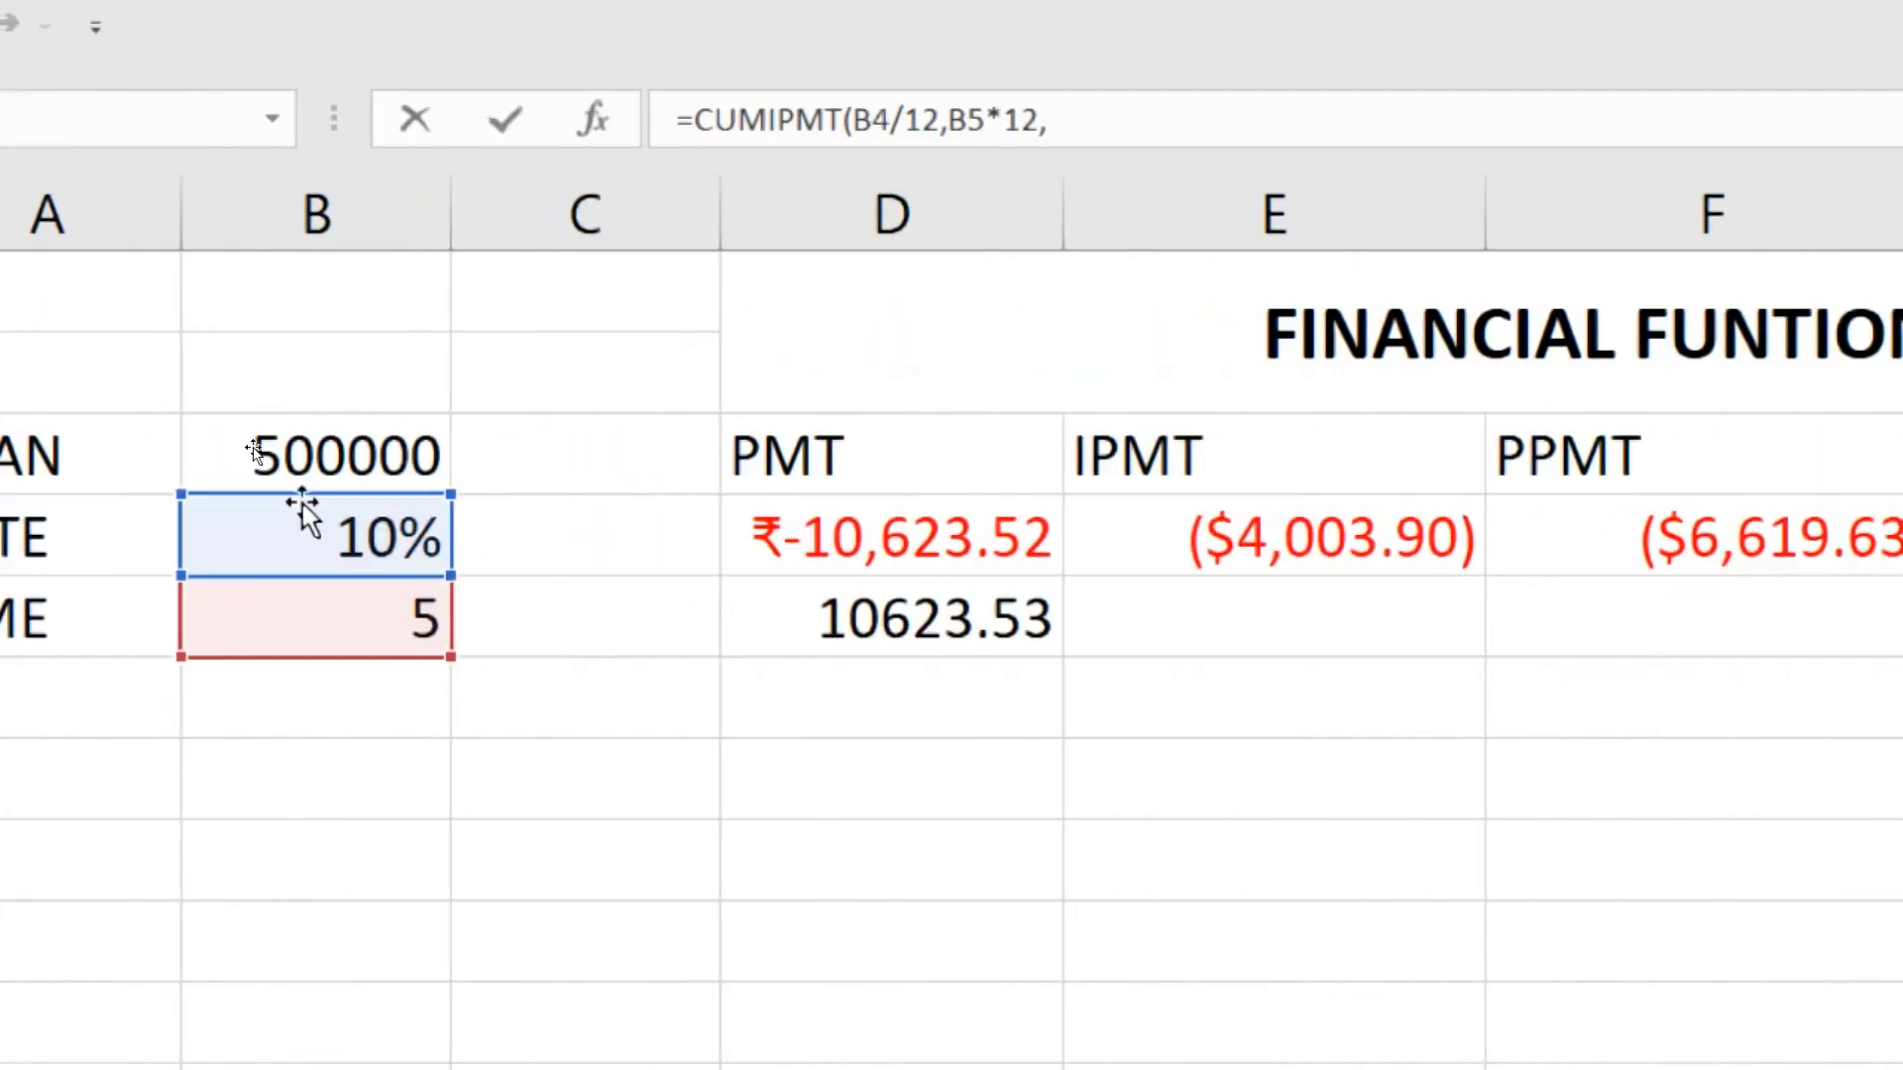
left_click(326, 465)
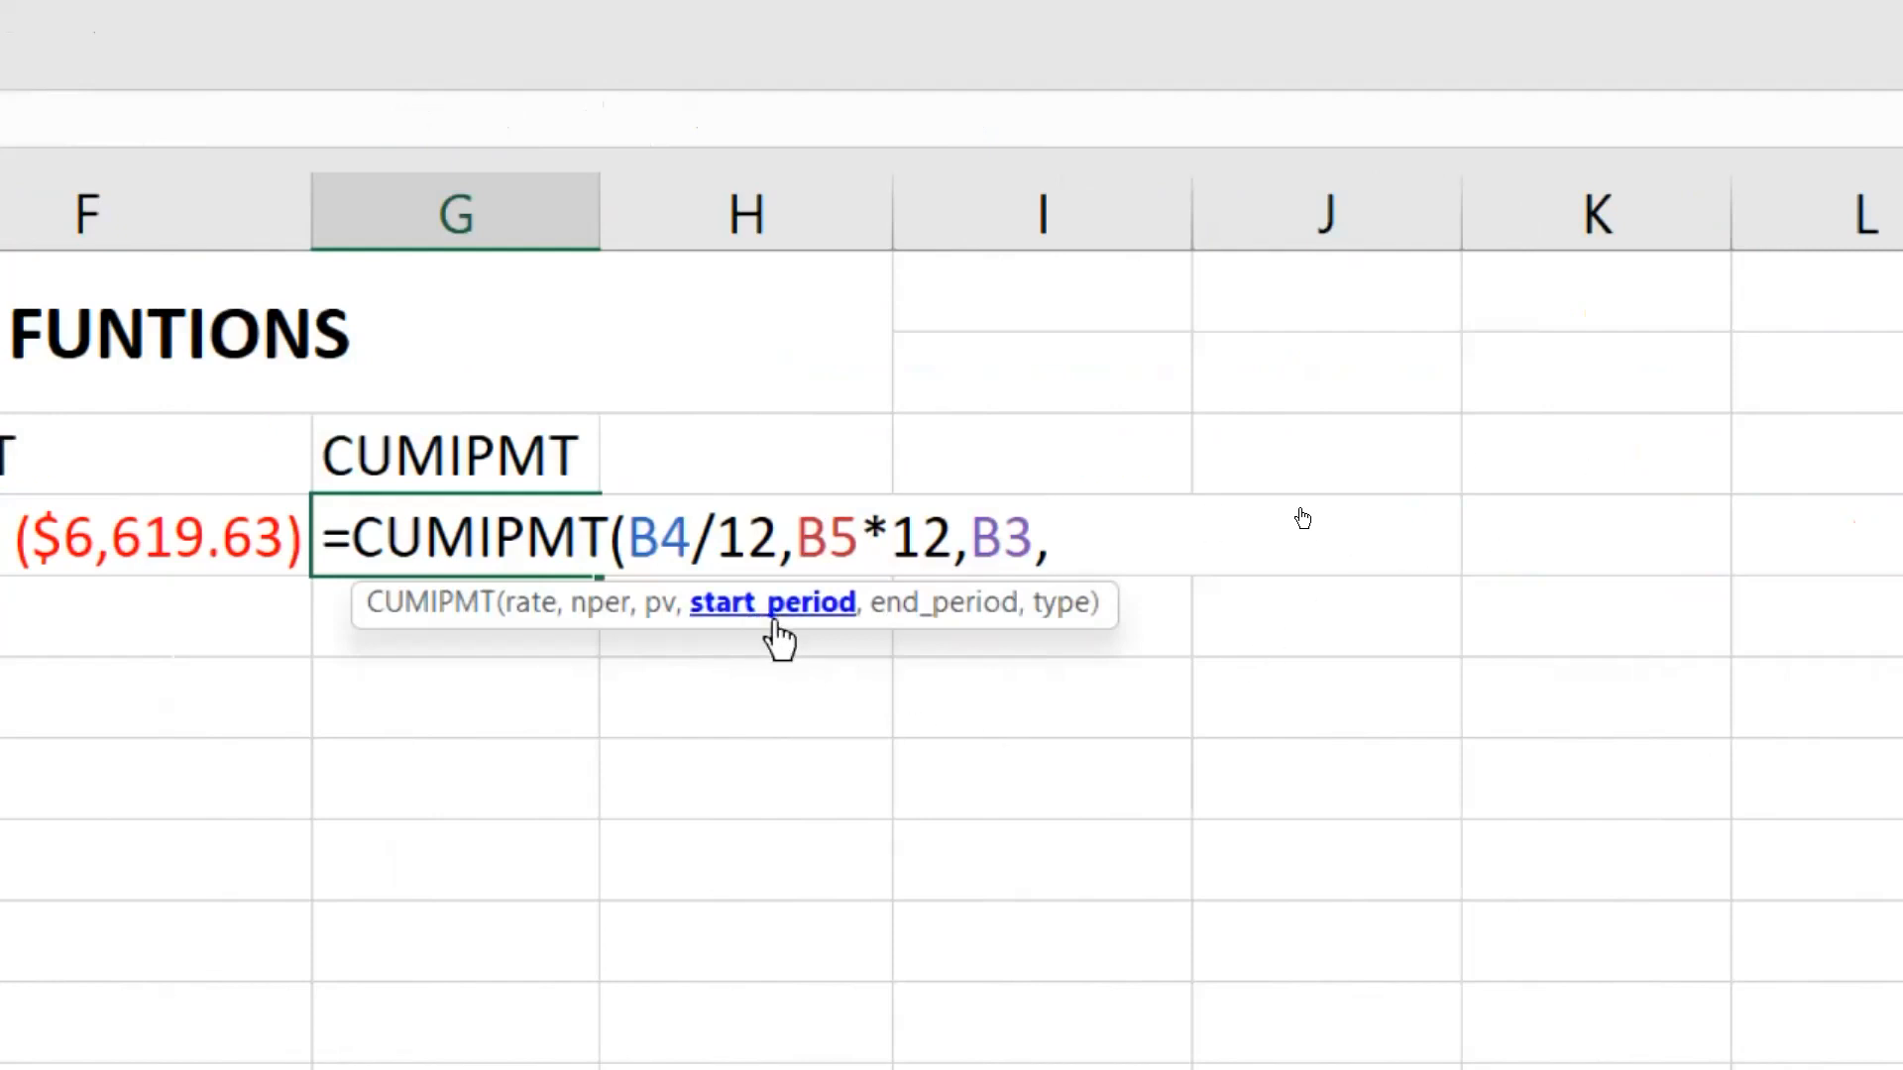
type("1")
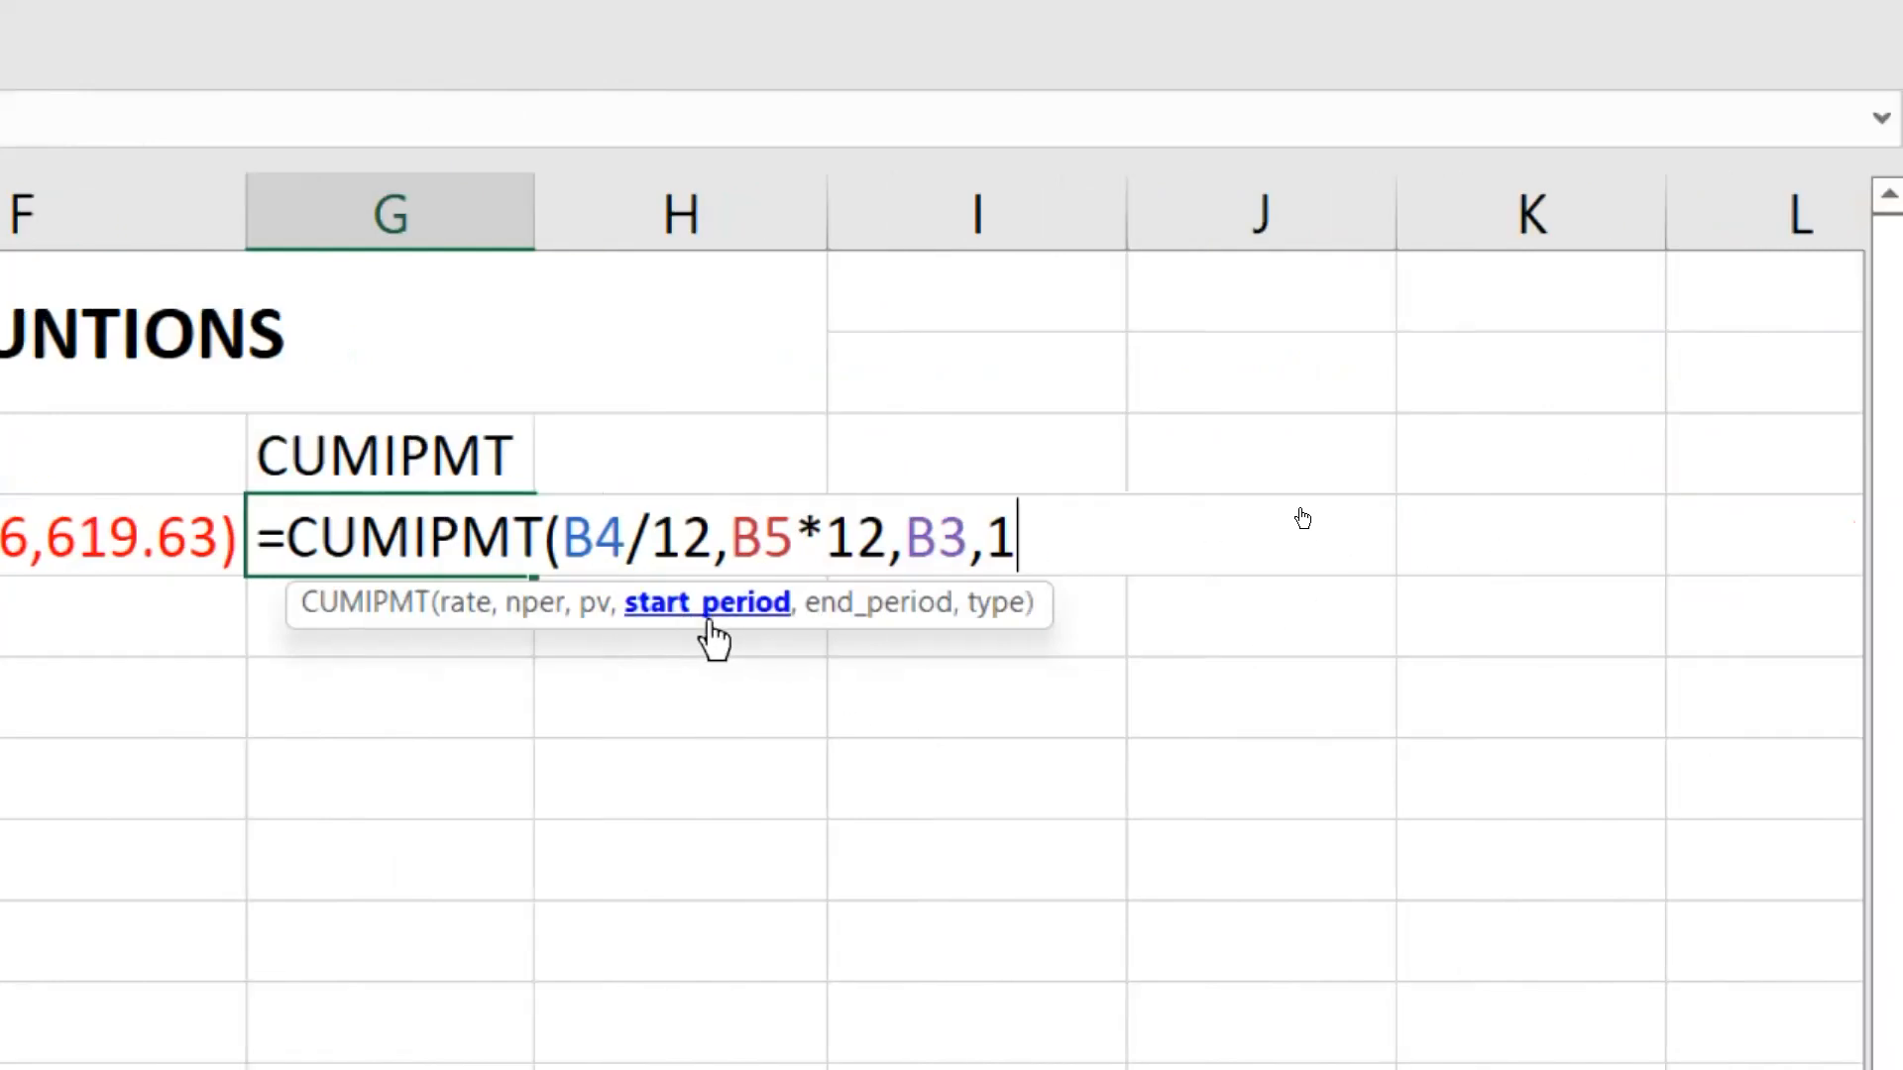
type(",")
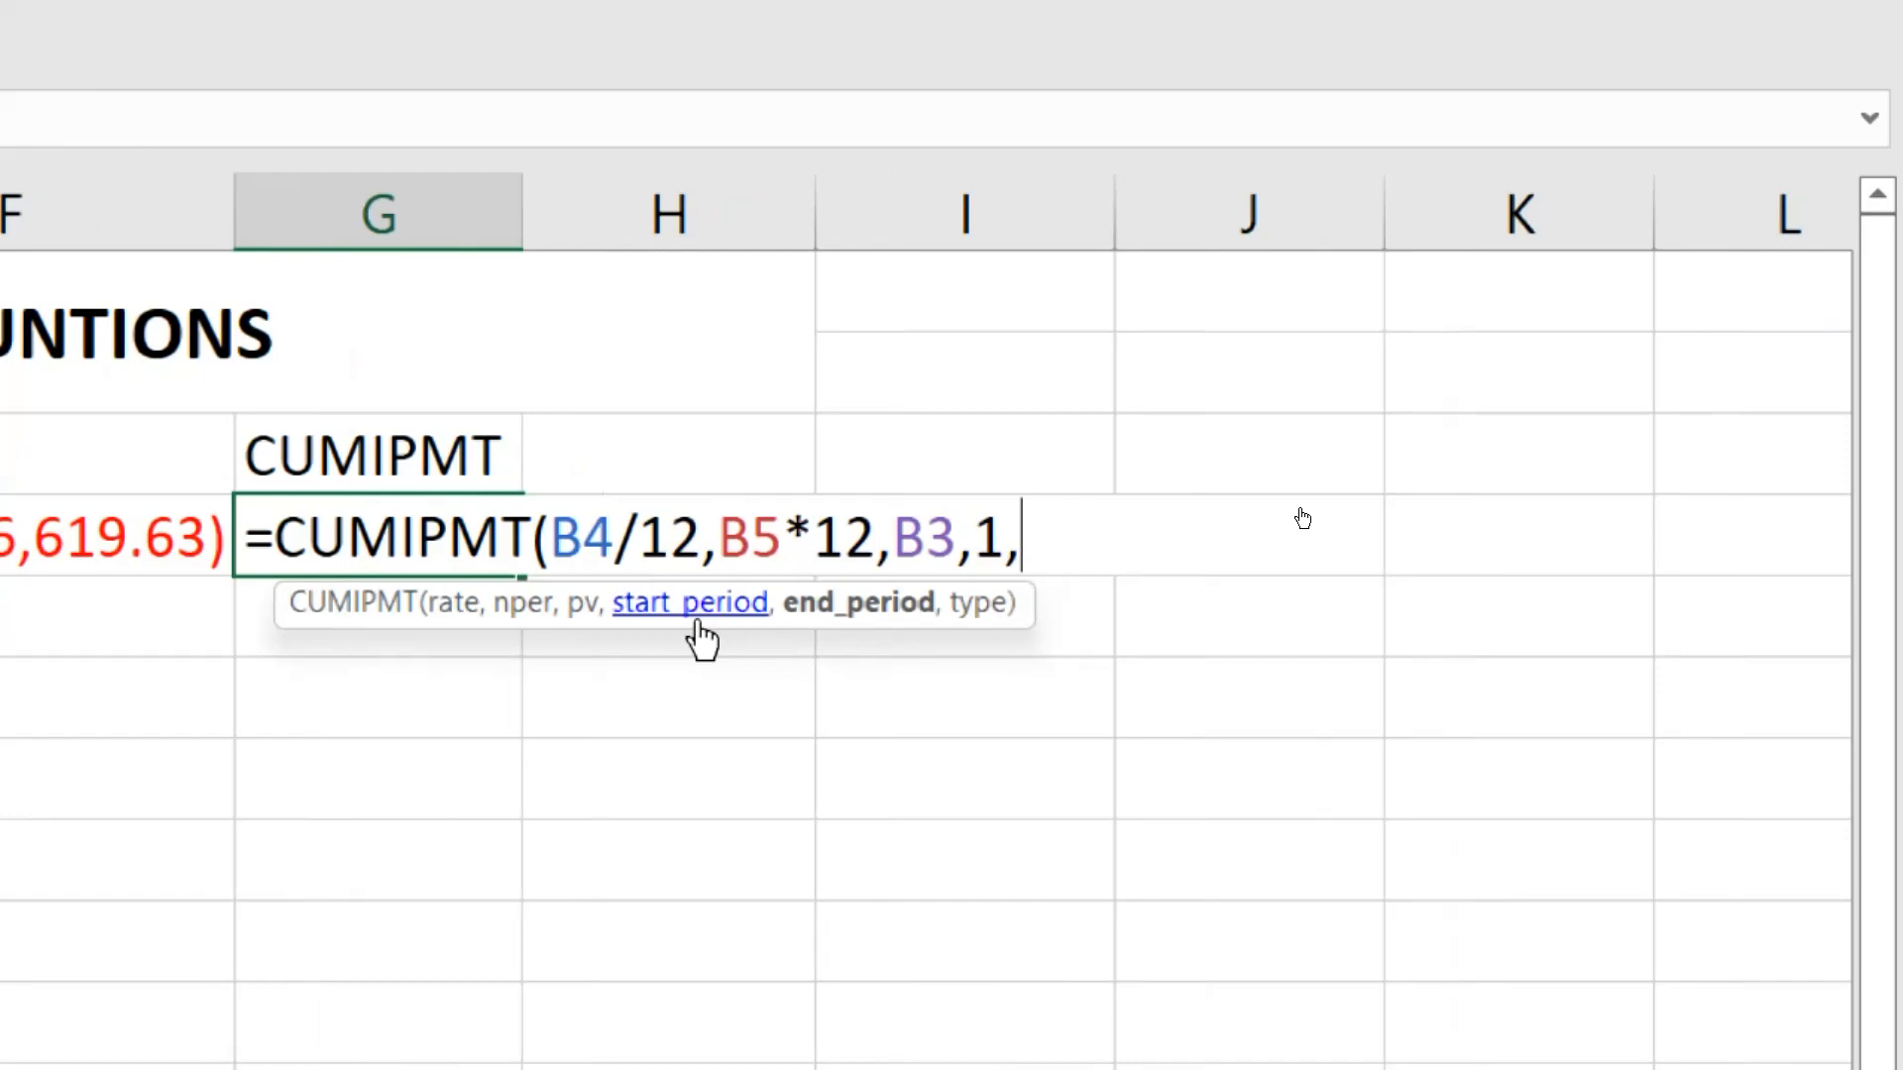
type("60")
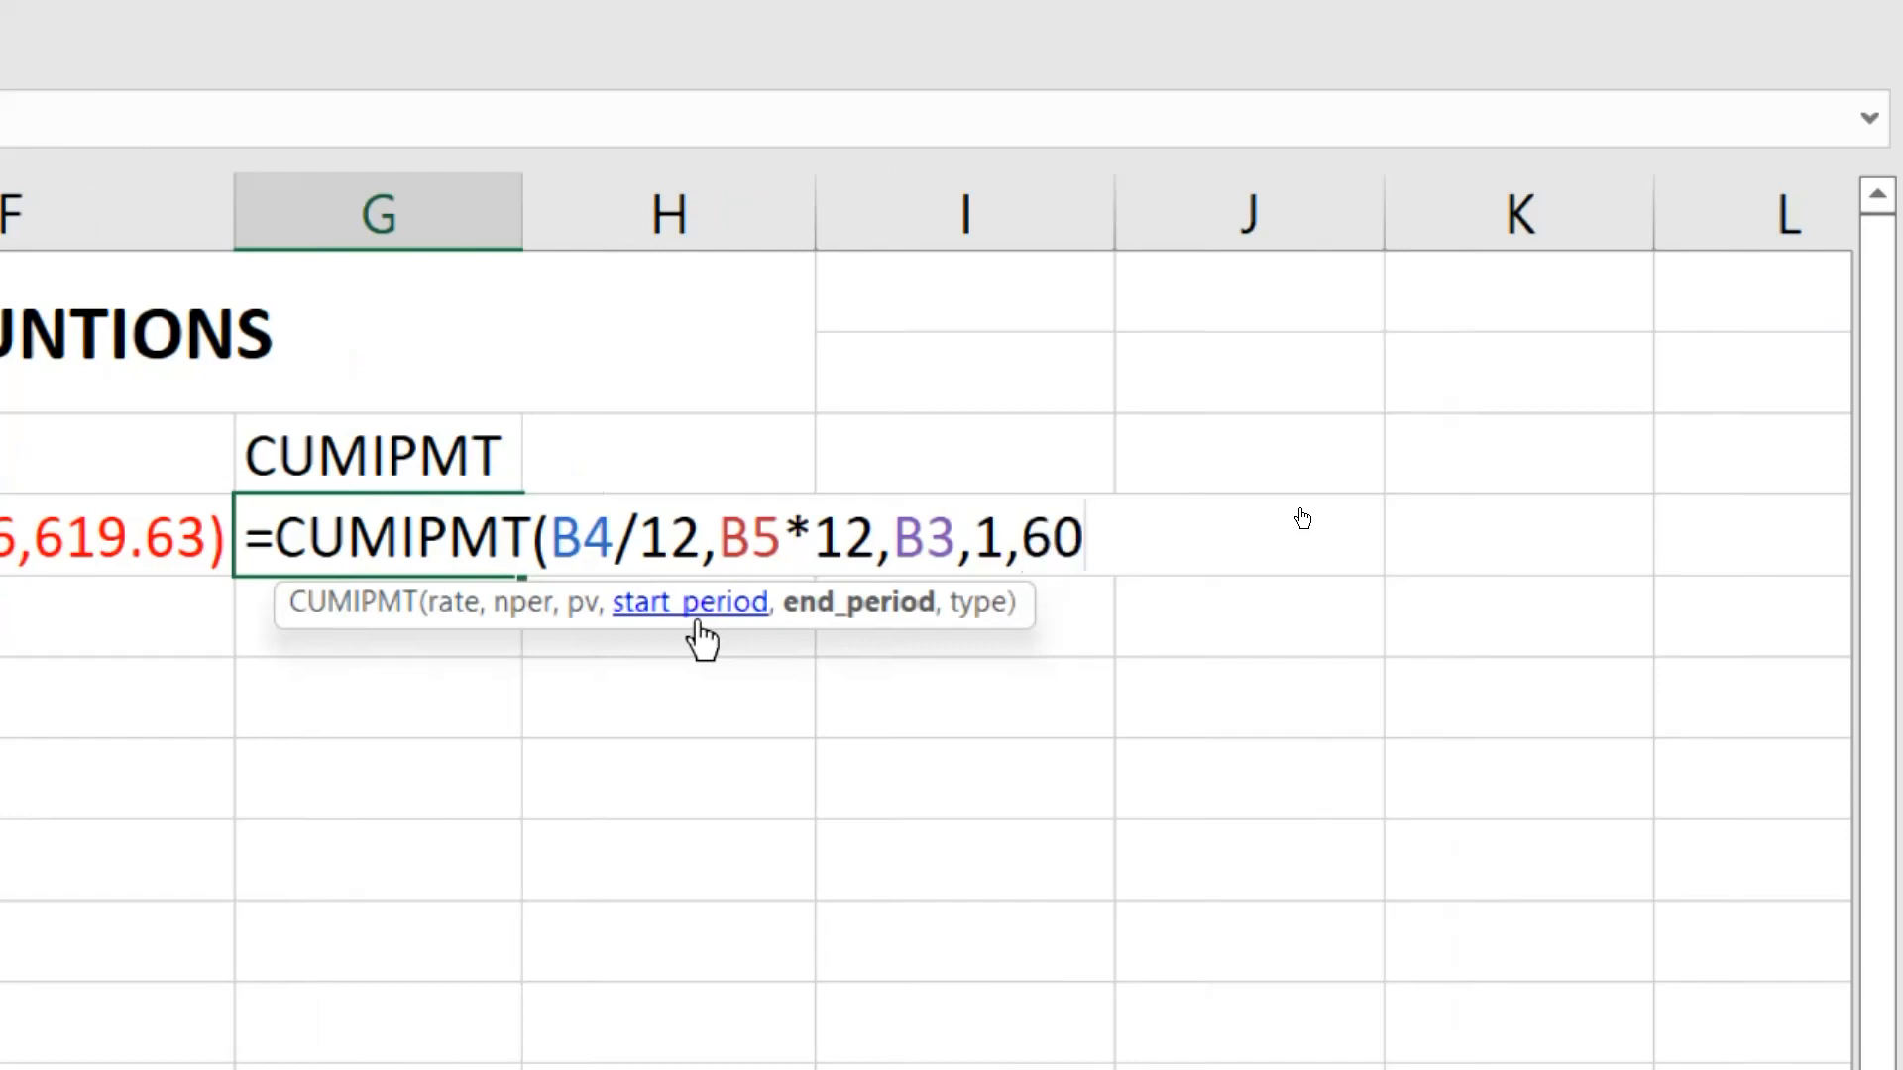
type(",")
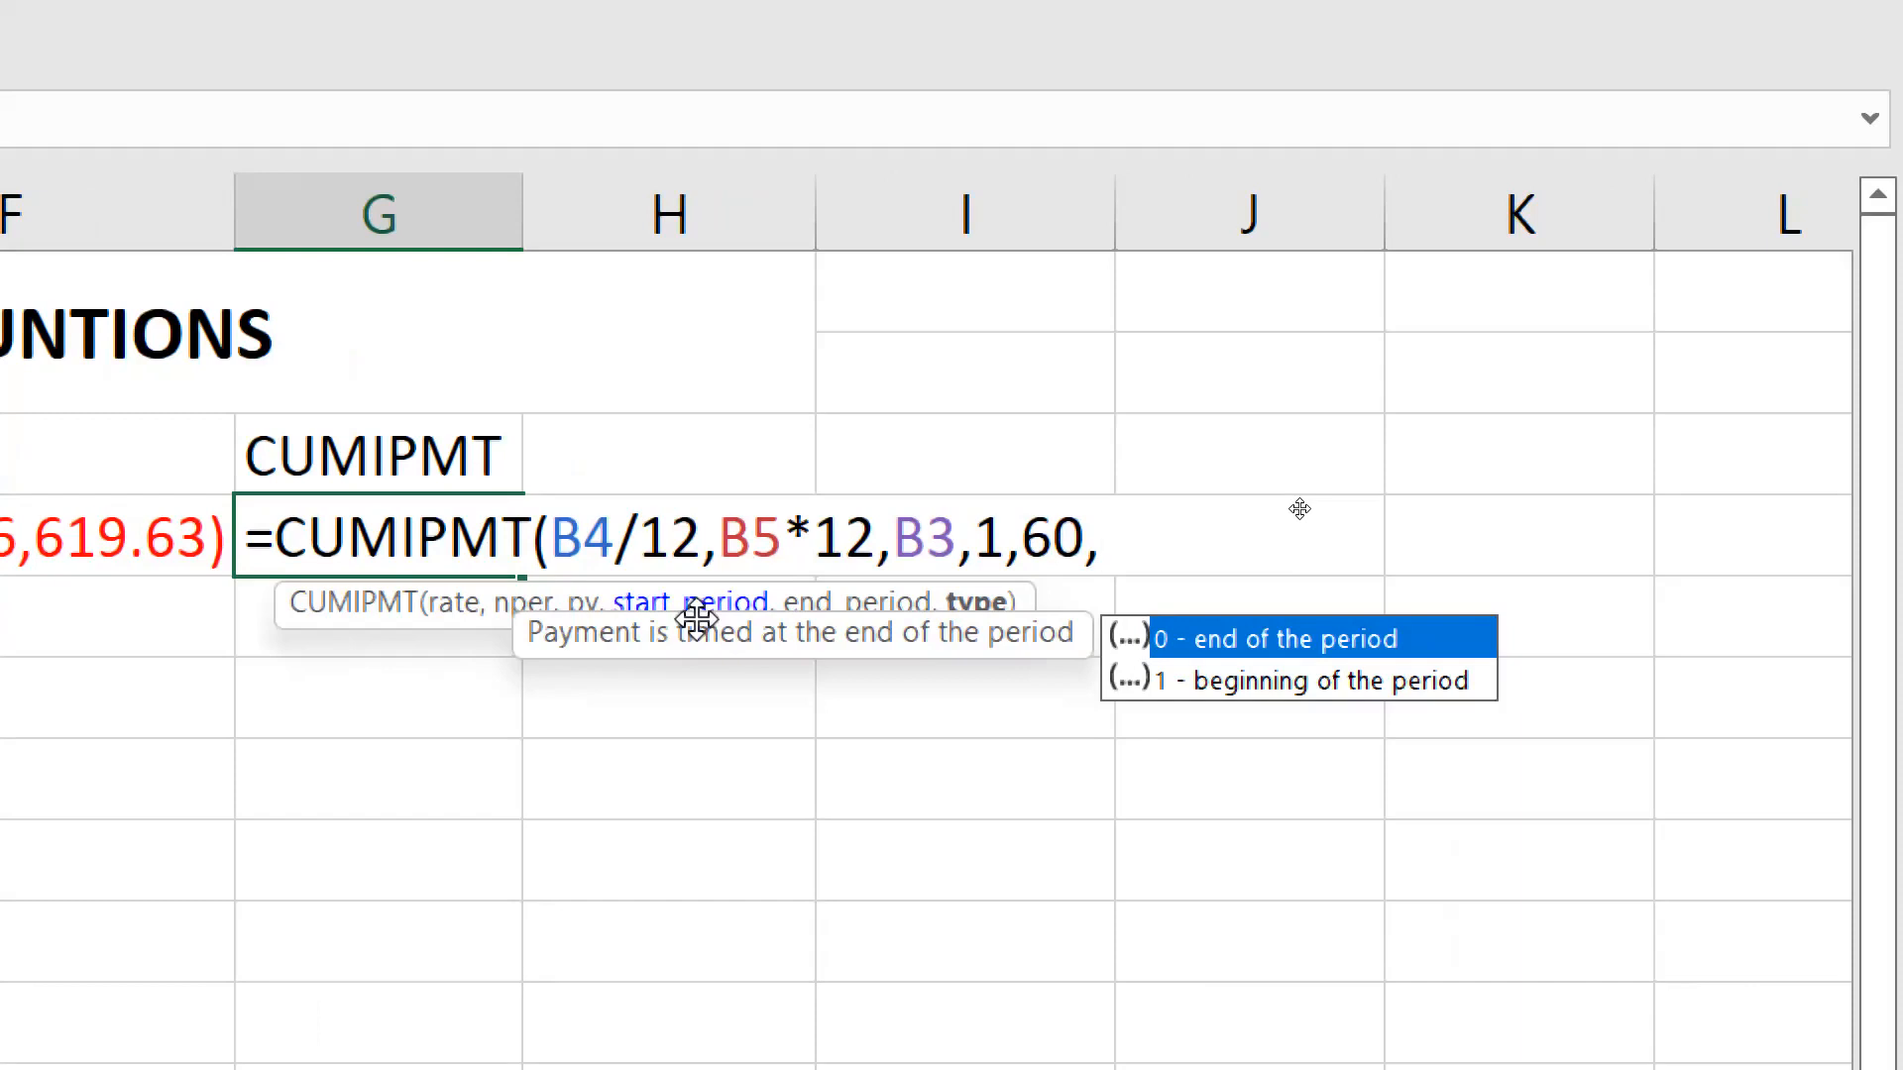
type("1")
key("BackSpace")
key("BackSpace")
type("0")
key("BackSpace")
type("1")
key("BackSpace")
type("0)")
key("Return")
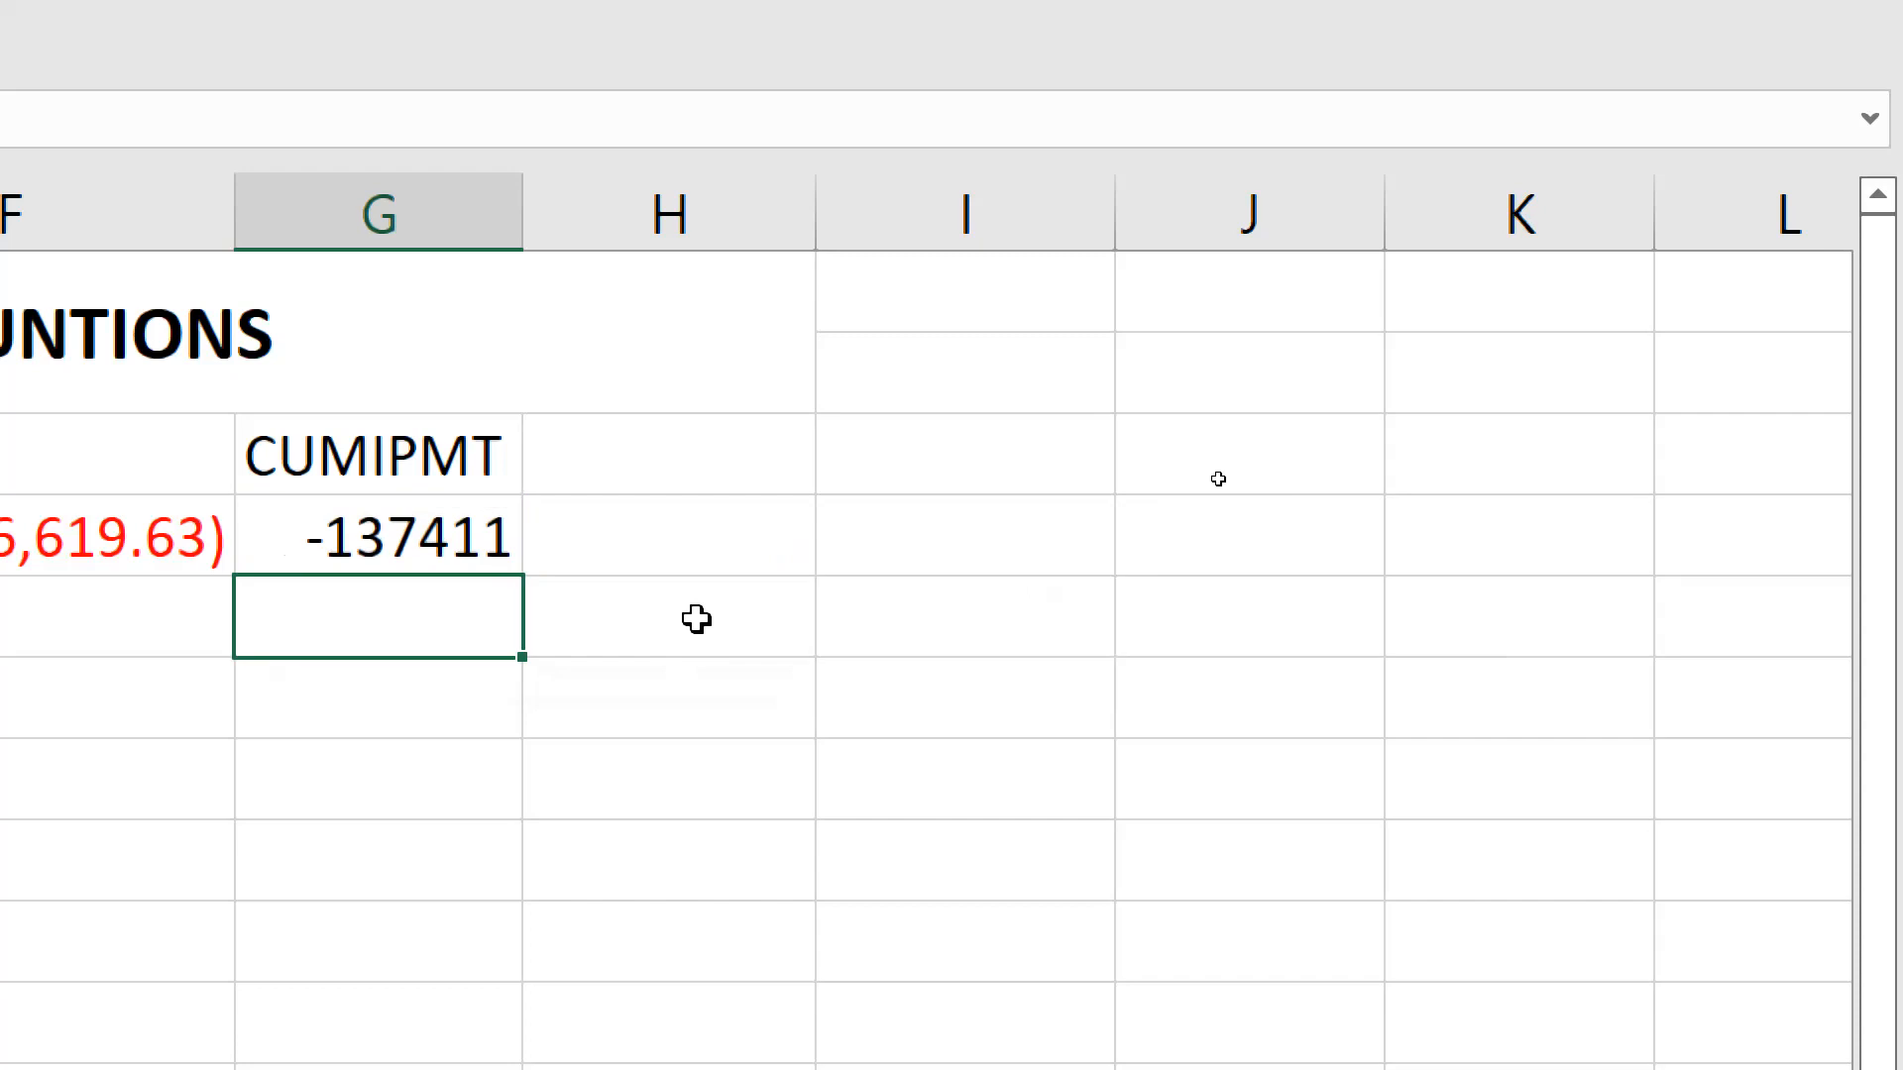
Step: Examine the arguments of the CUMIPMT formula in G4 without changing them
left_click(394, 526)
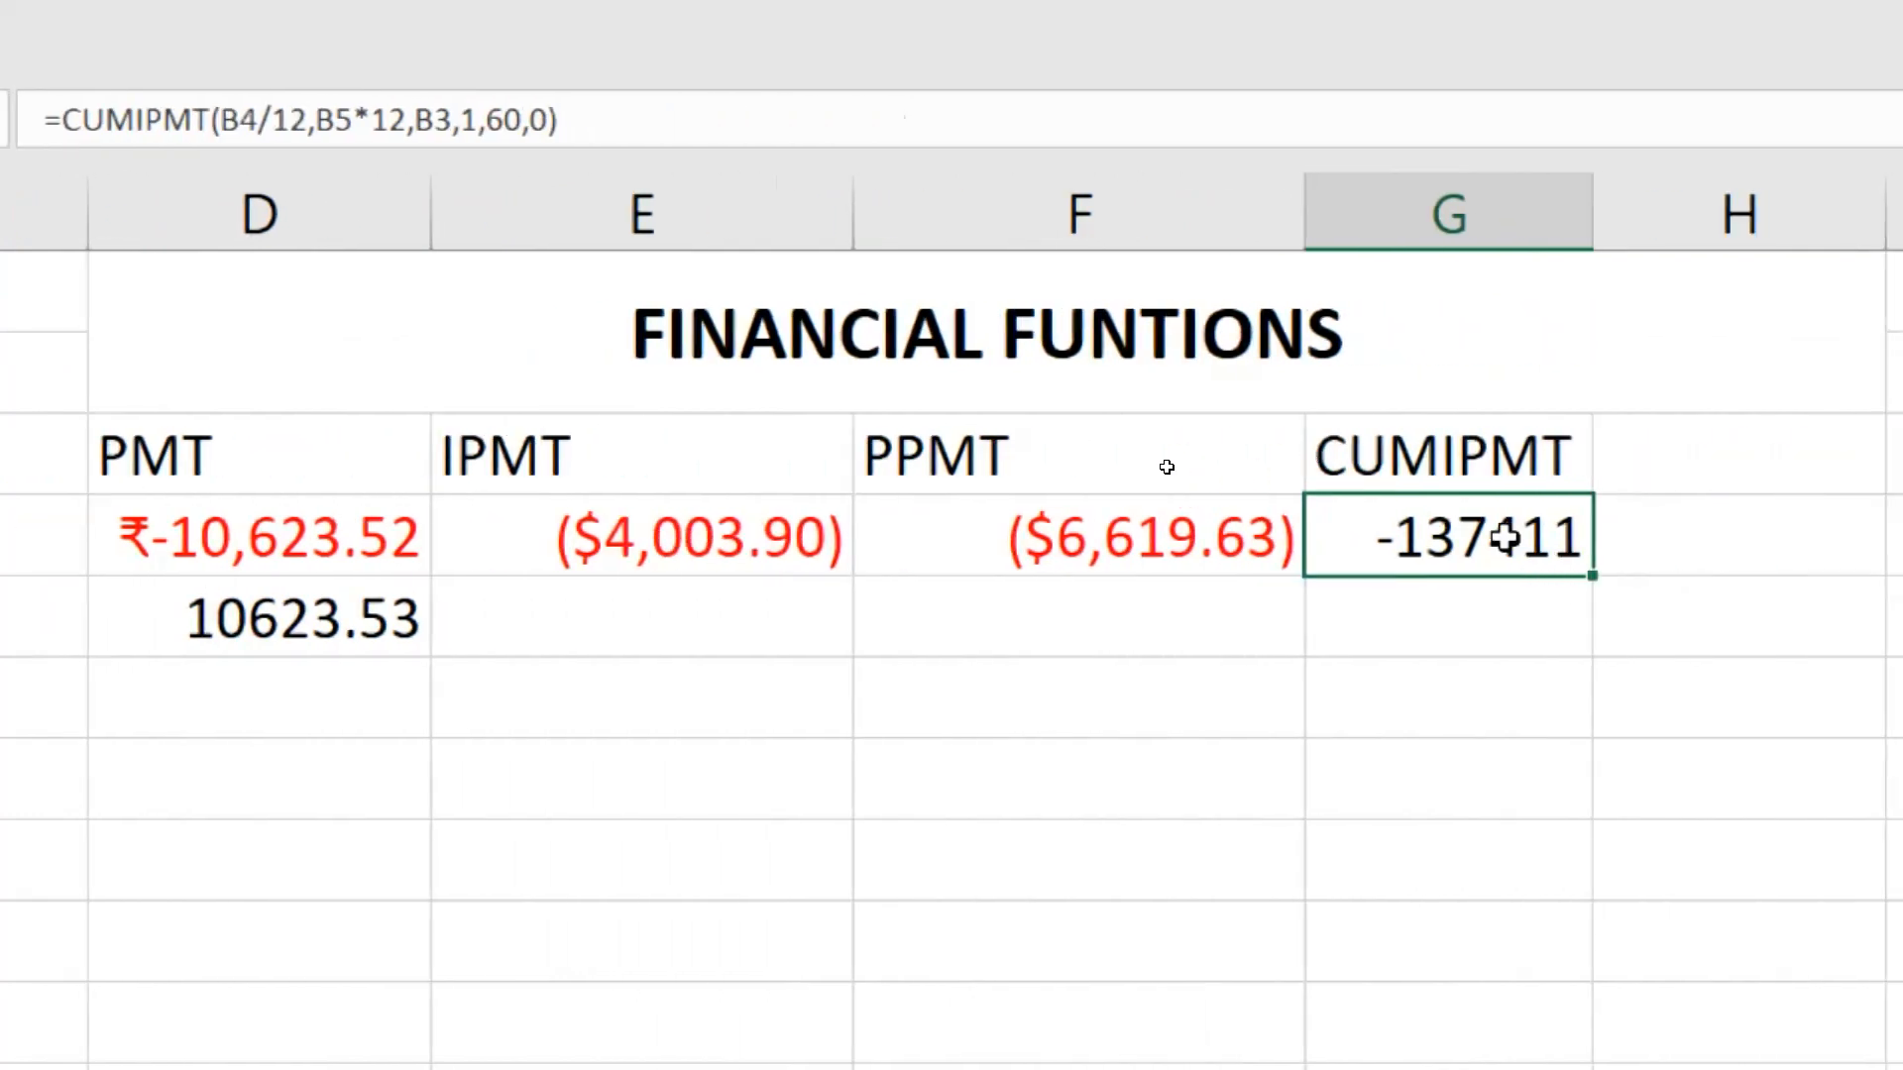
double_click(1836, 538)
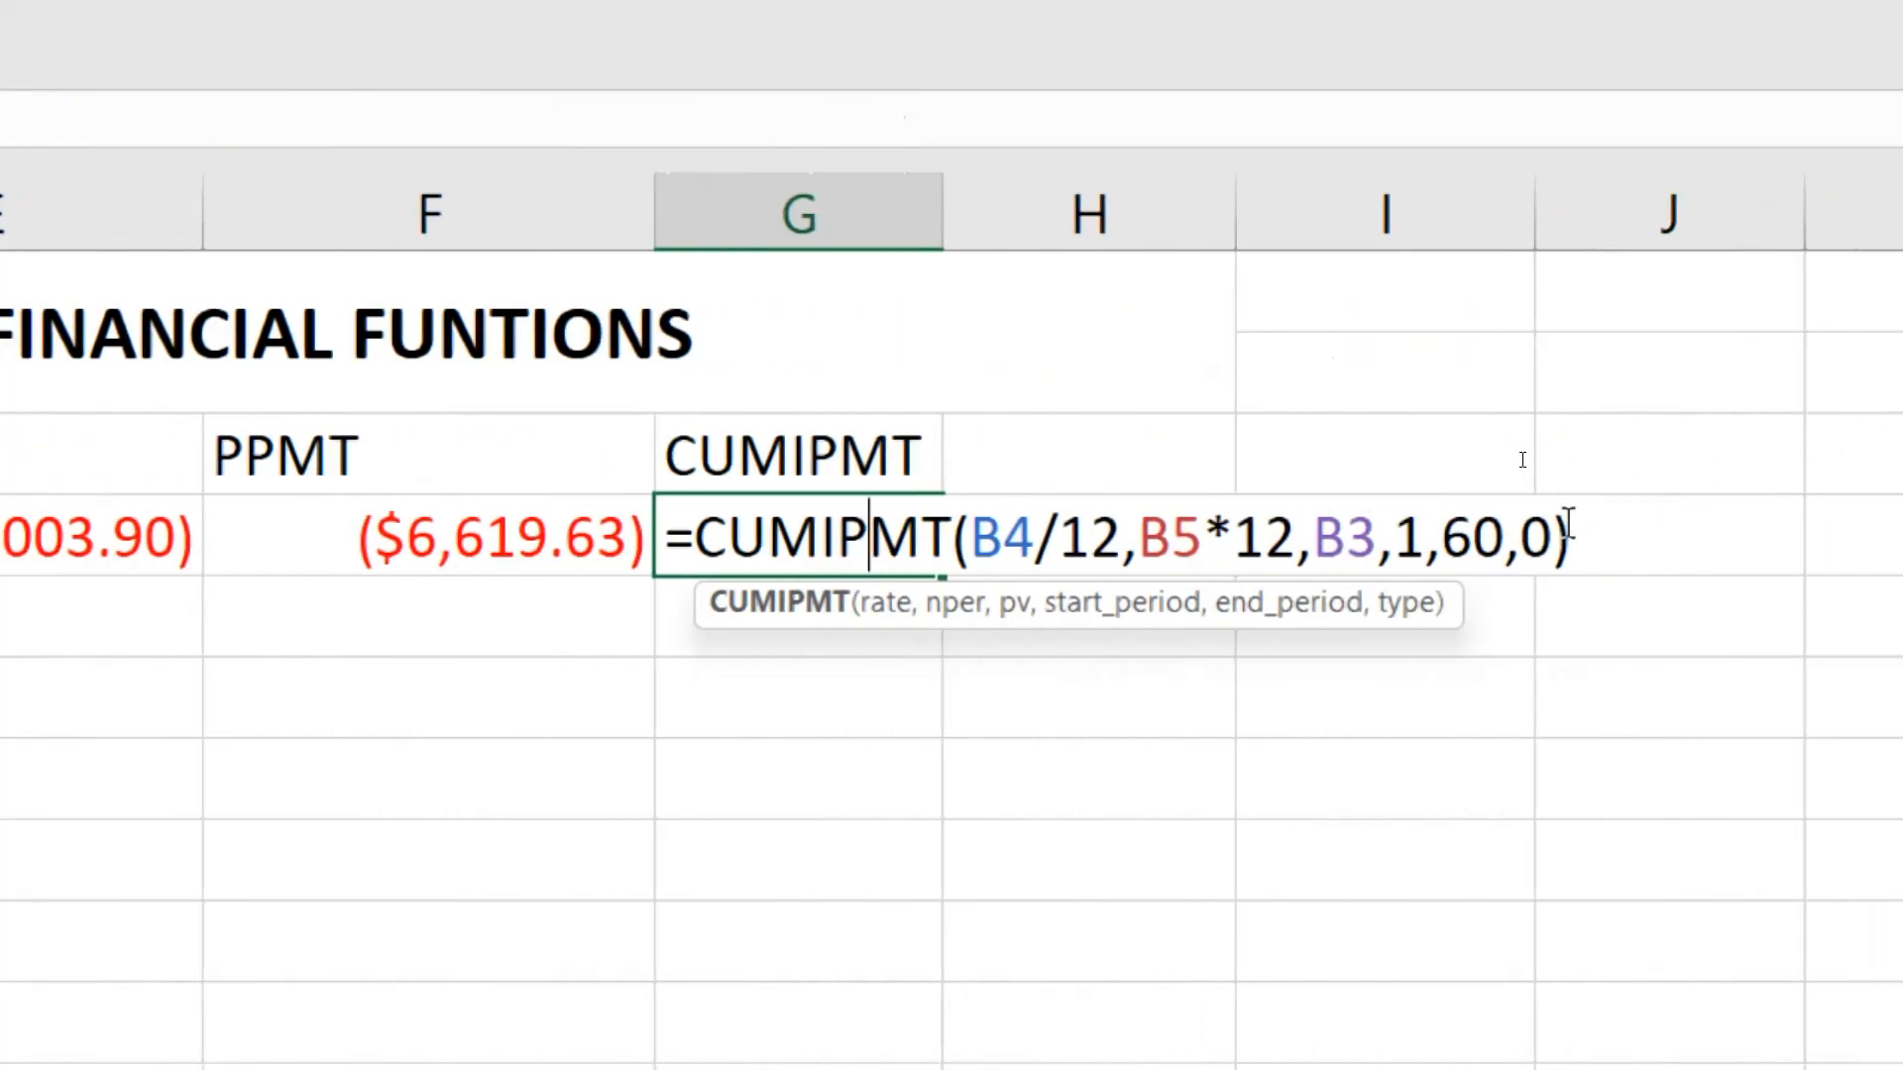
left_click(1729, 530)
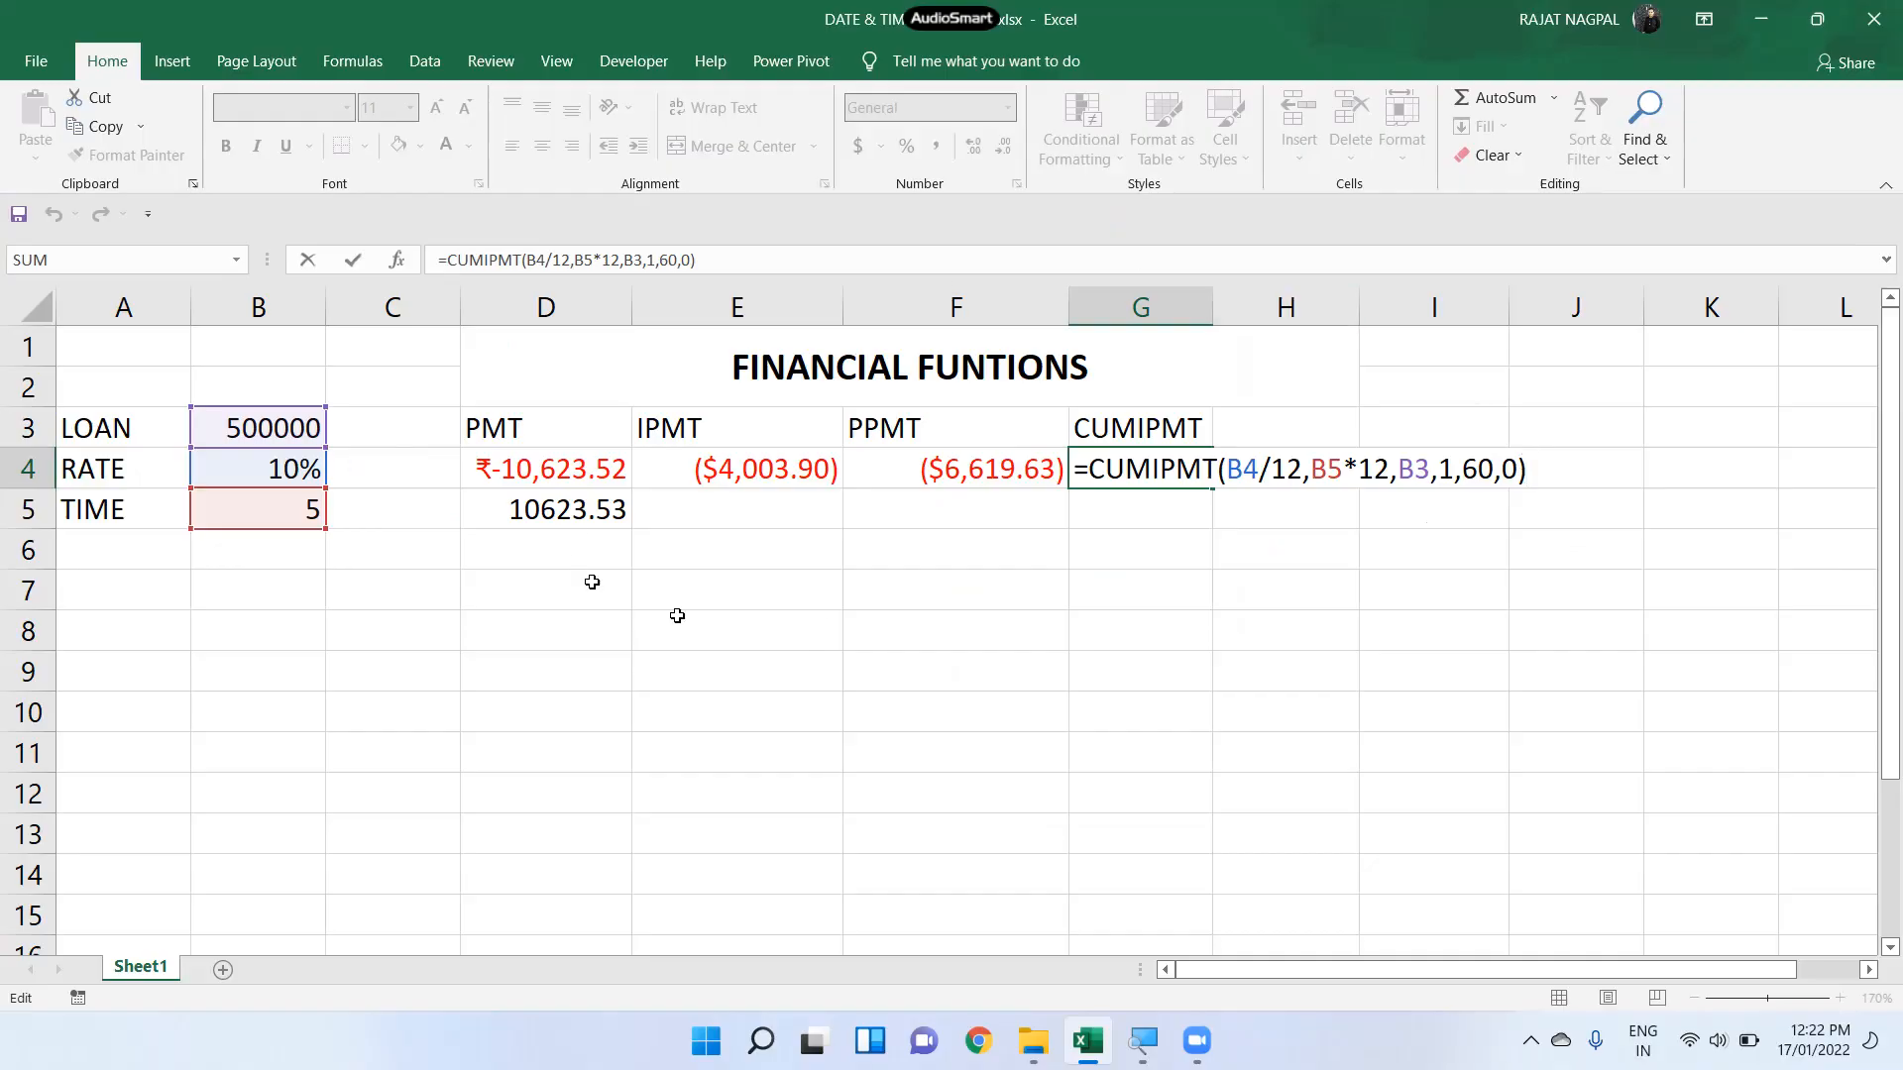
key("Return")
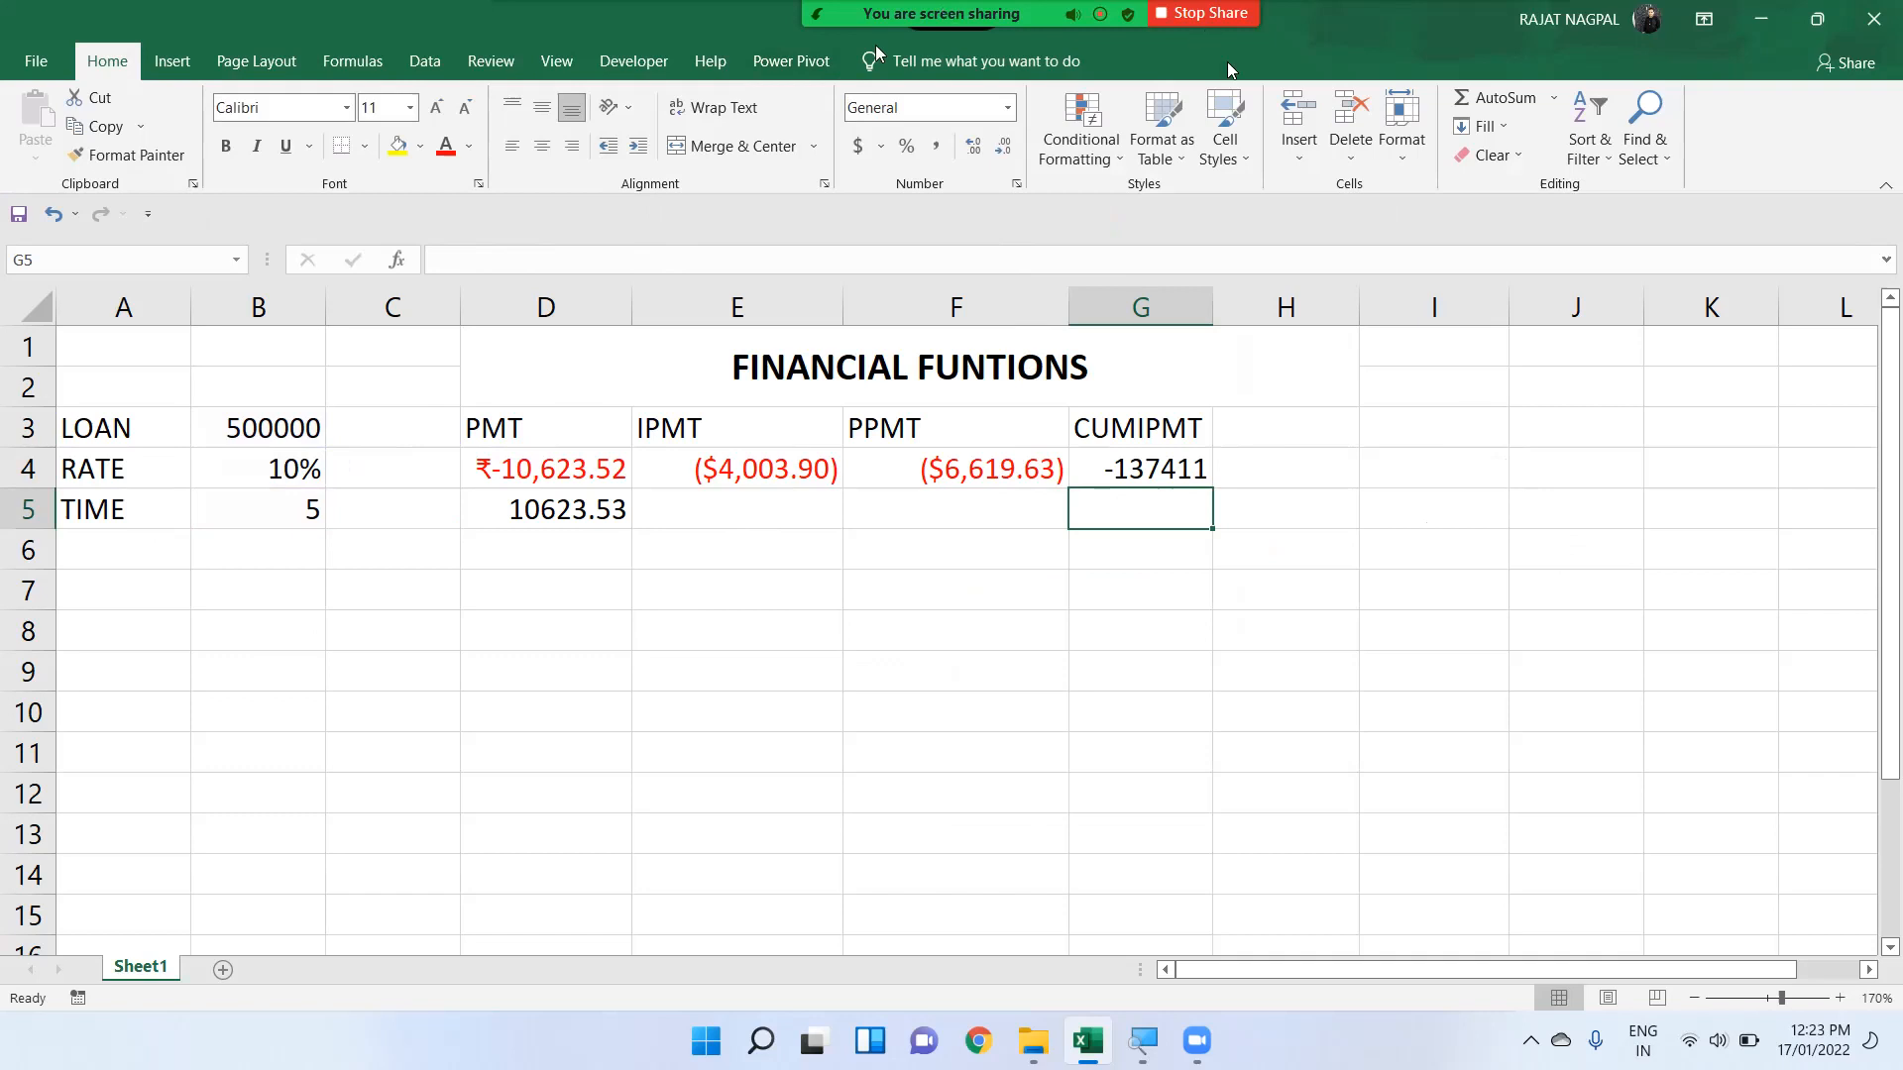
mouse_move(1215, 89)
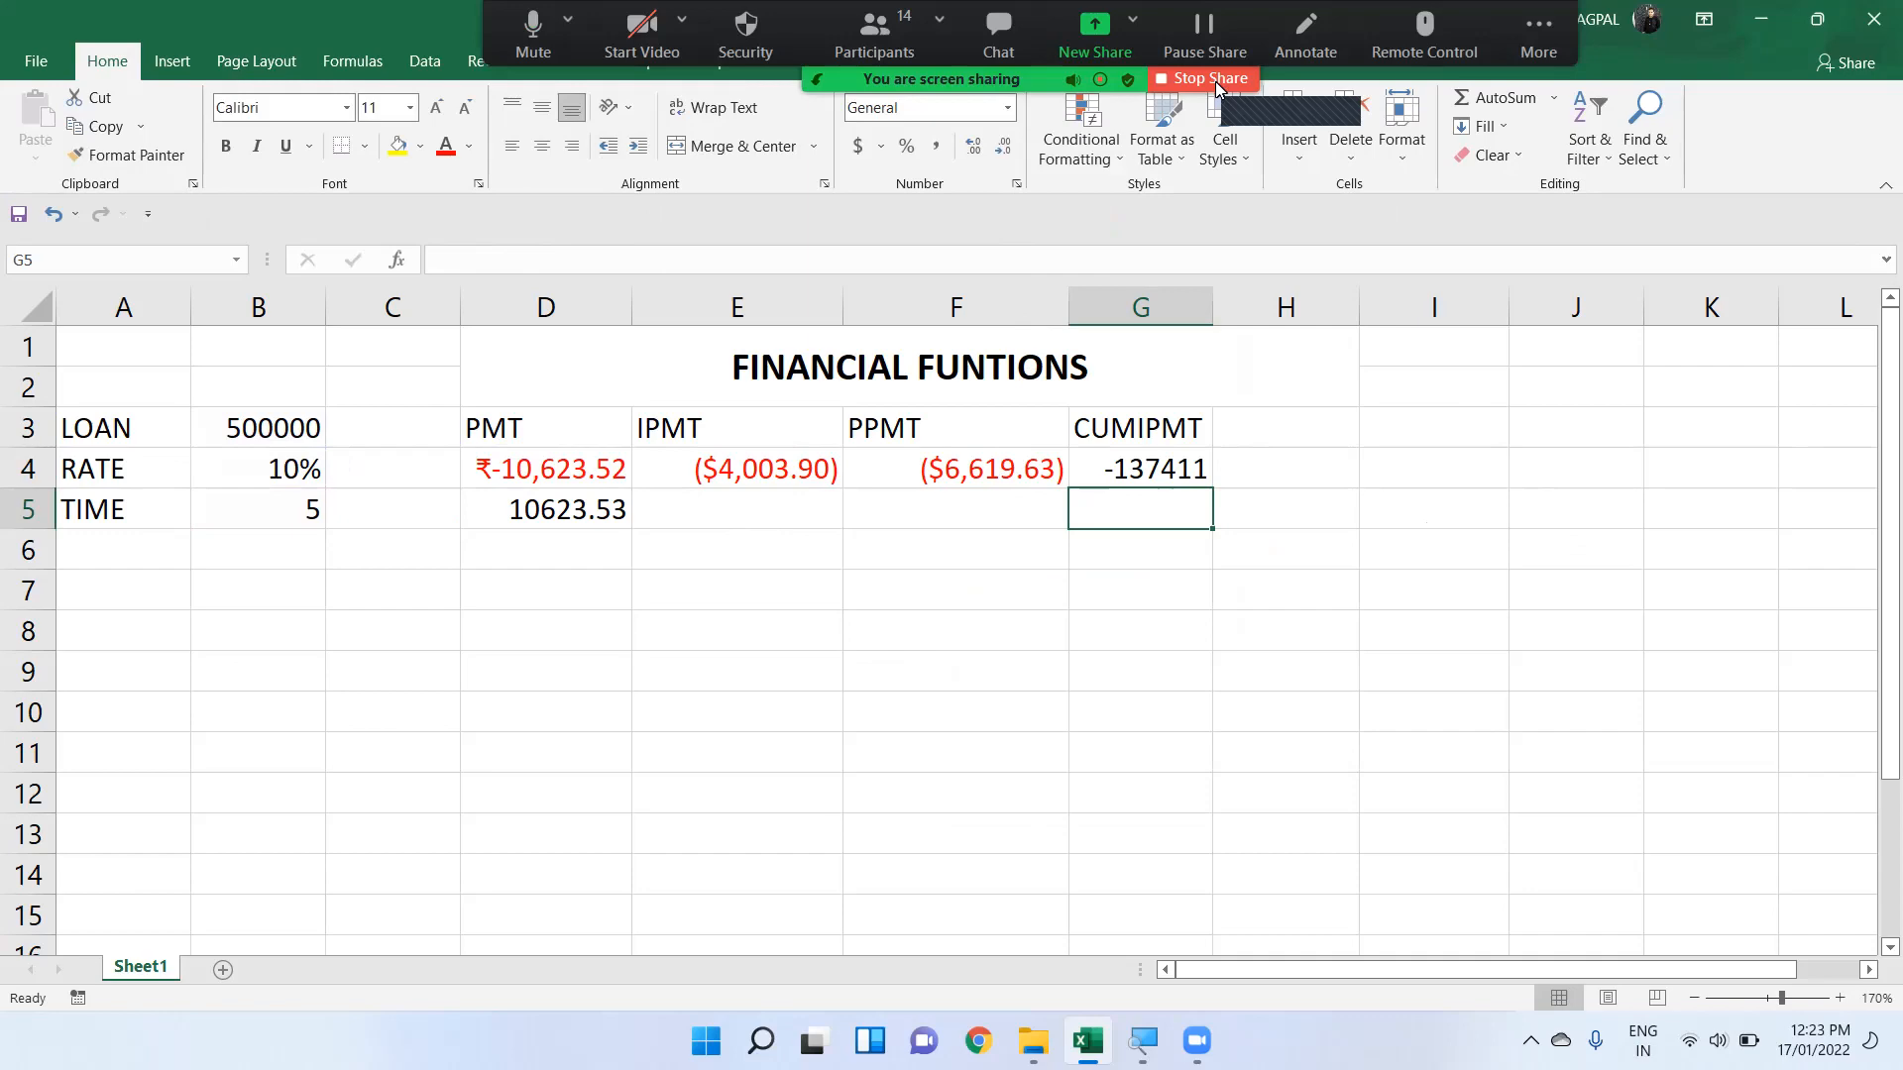
left_click(1216, 85)
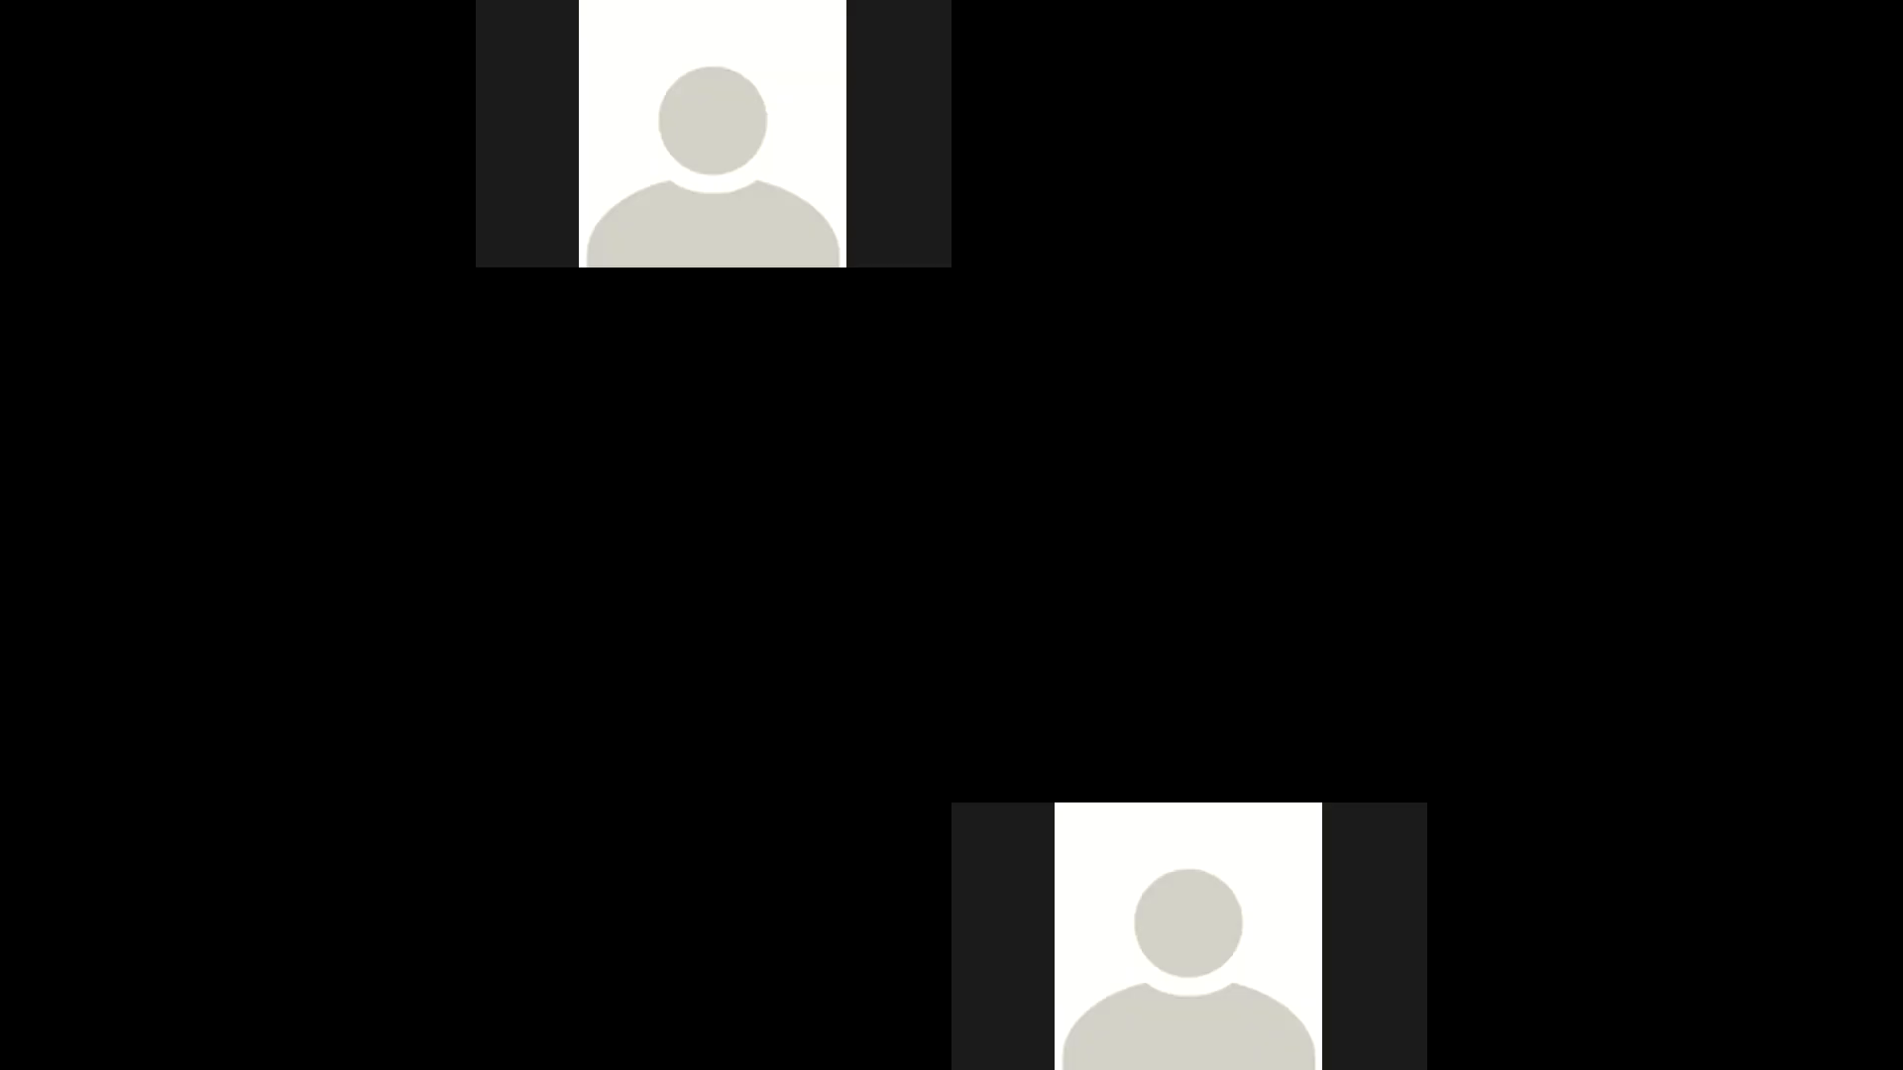